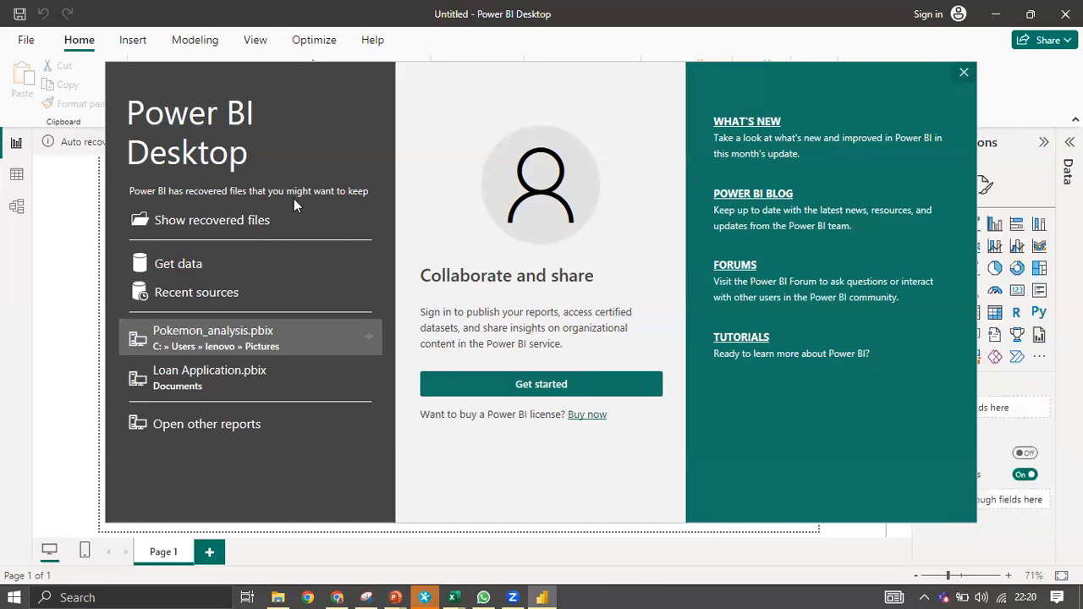
Dismiss the start screen and recovery prompt, then open Documents\superstore.xlsx as an Excel source.
{"action": "key", "text": "Escape"}
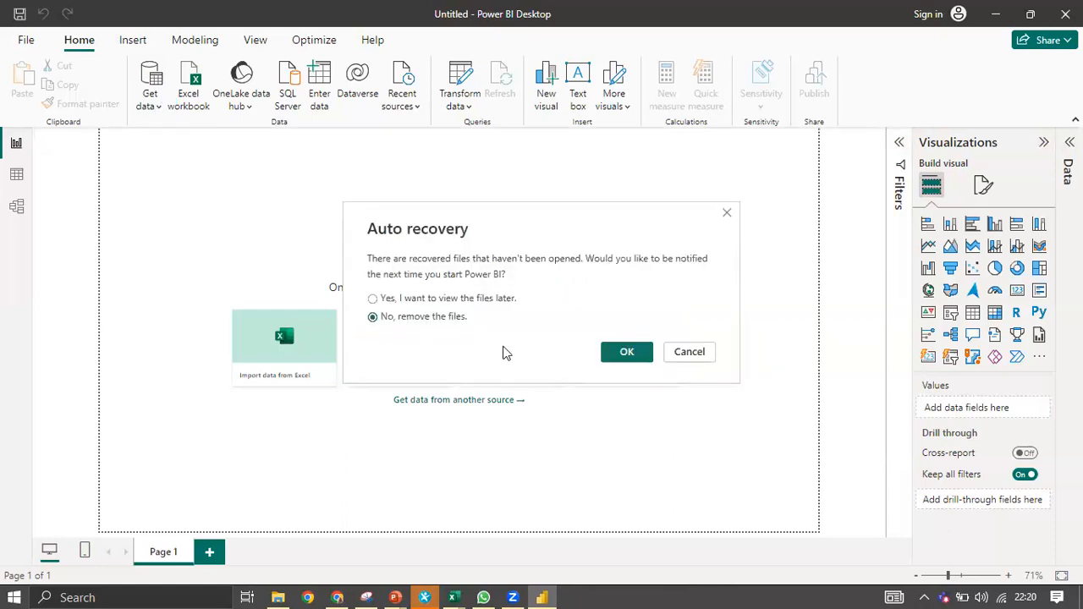
{"action": "left_click", "coordinate": [626, 351]}
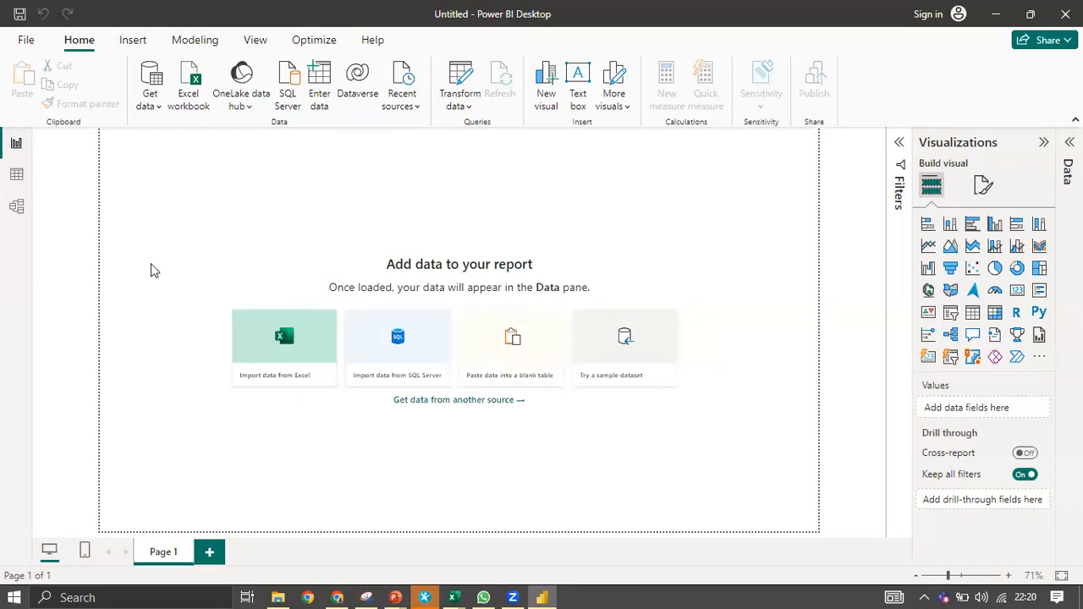
{"action": "left_click", "coordinate": [150, 93]}
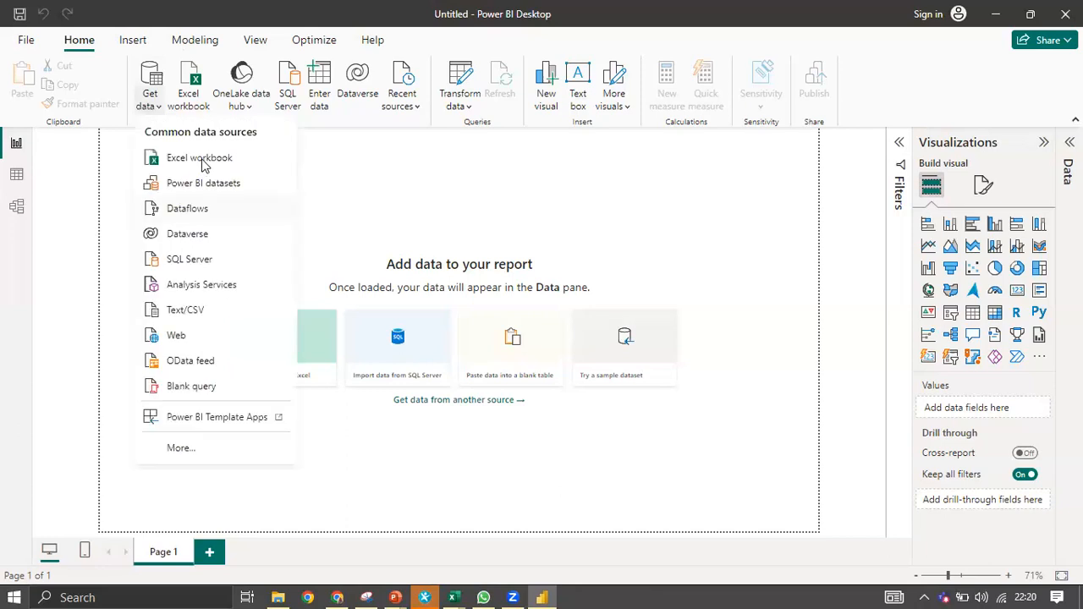
{"action": "left_click", "coordinate": [205, 163]}
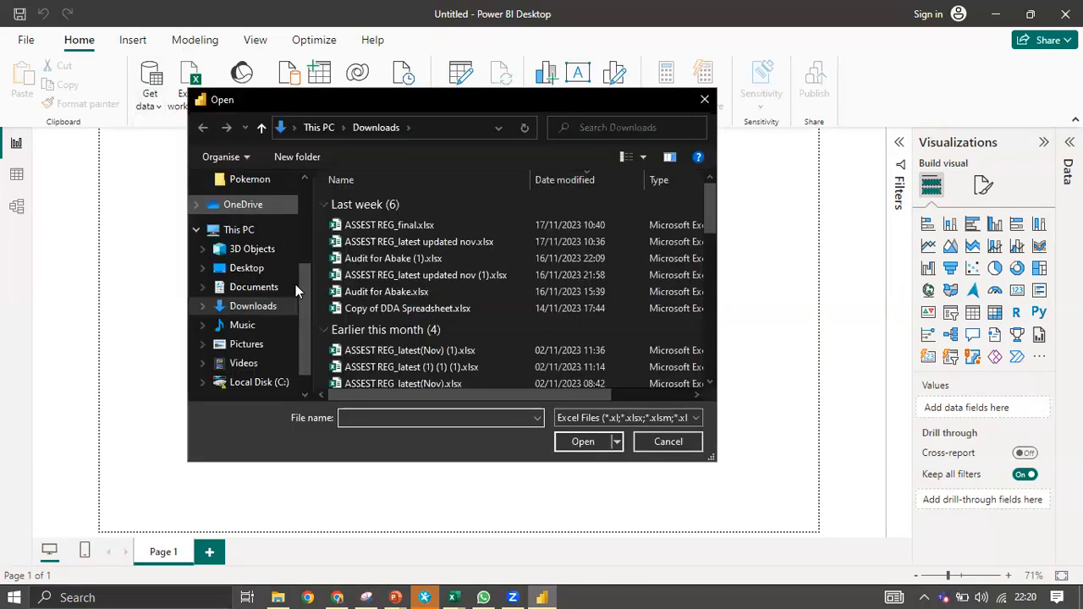
{"action": "left_click", "coordinate": [269, 287]}
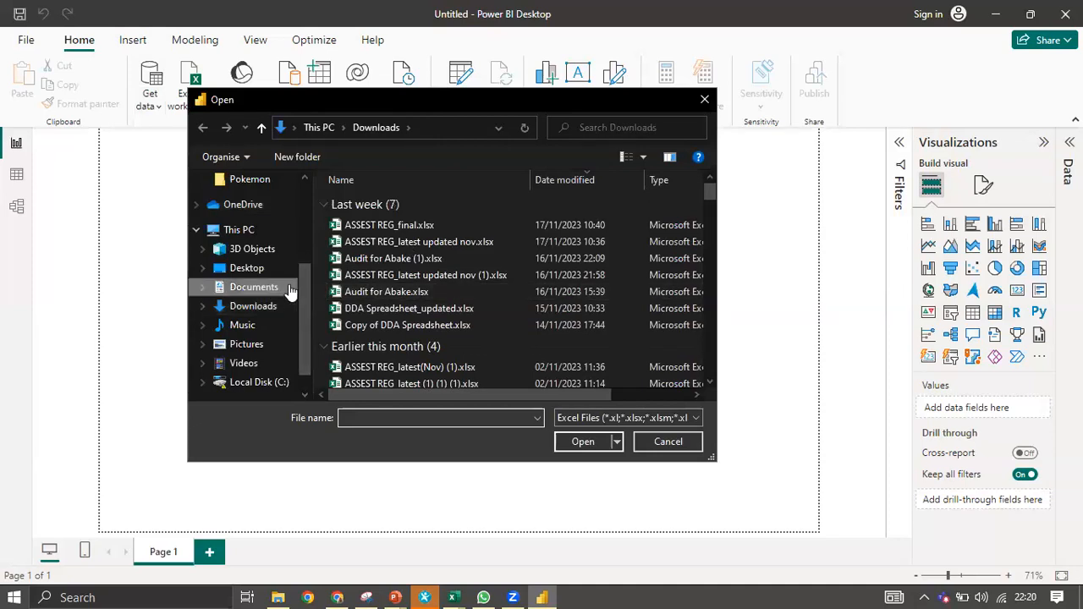
{"action": "left_click", "coordinate": [395, 220]}
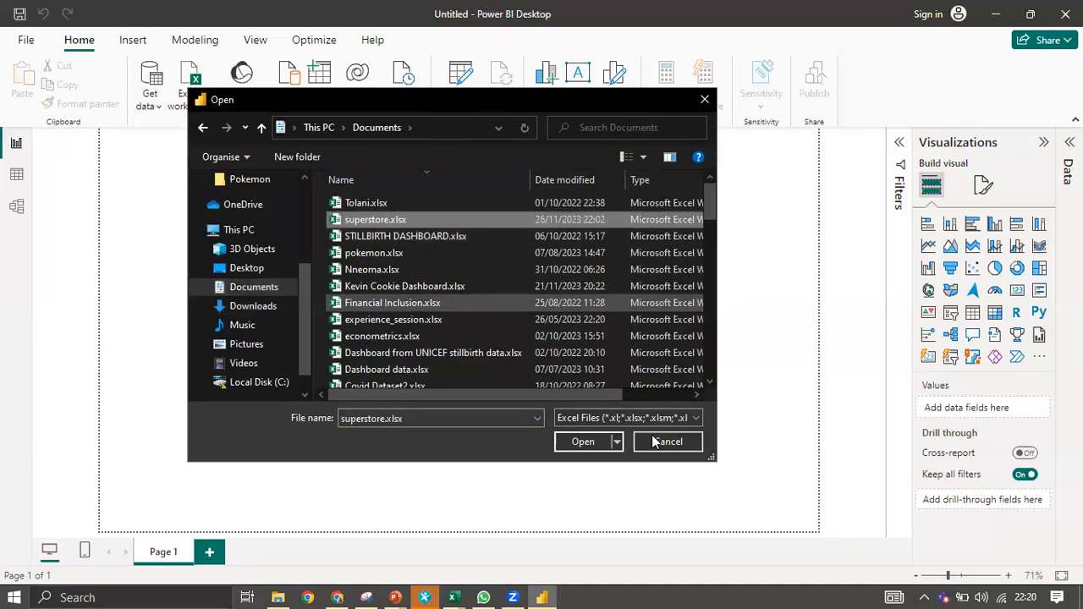
{"action": "left_click", "coordinate": [583, 442]}
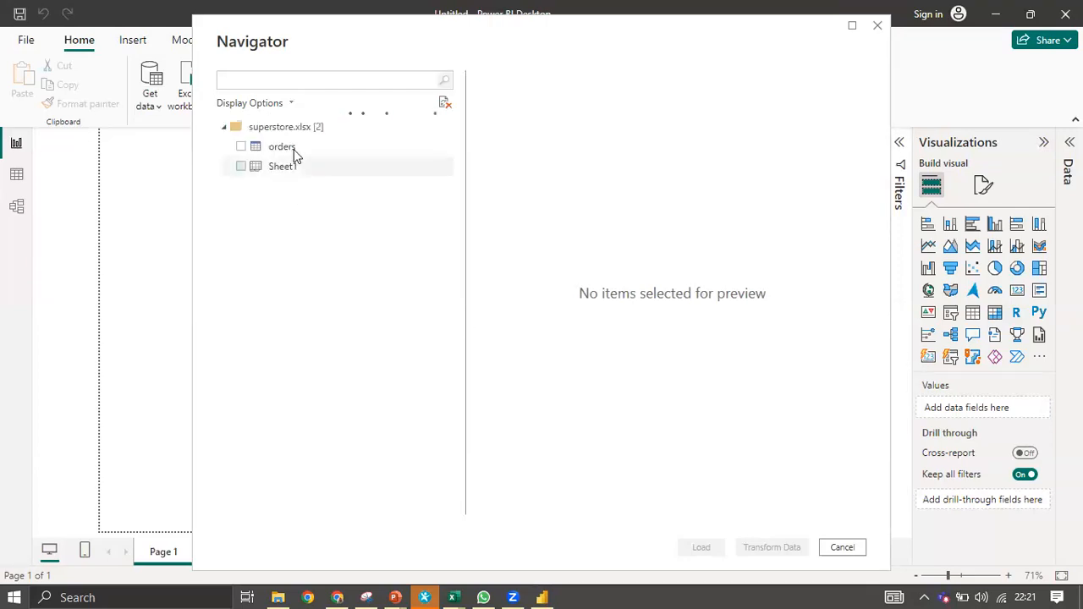
Preview and tick the orders table, then send it to Power Query via Transform Data.
{"action": "left_click", "coordinate": [294, 150]}
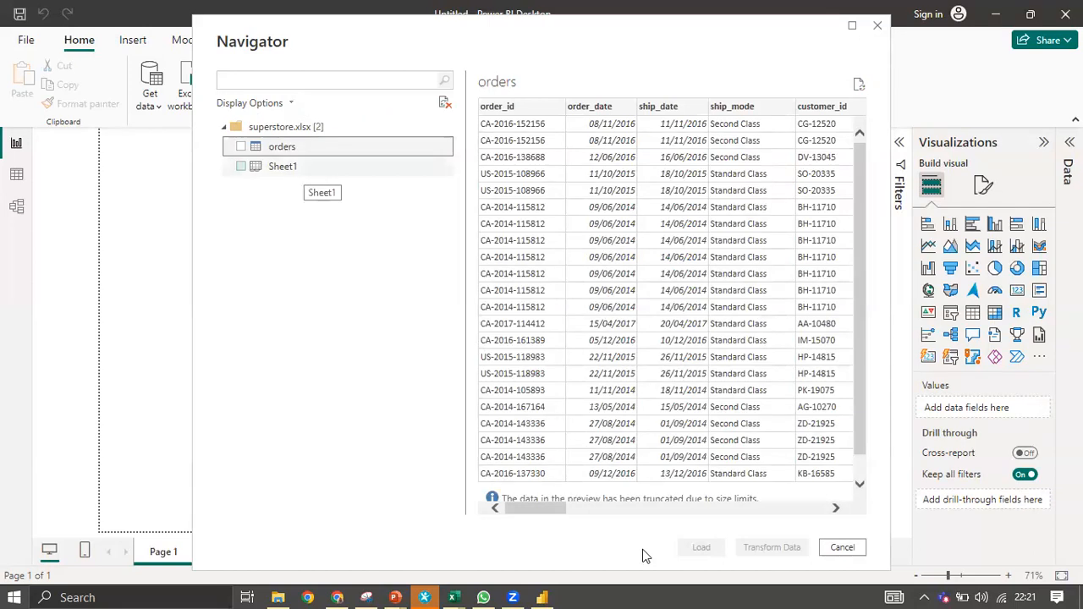
{"action": "left_click_drag", "start_coordinate": [548, 506], "coordinate": [874, 498]}
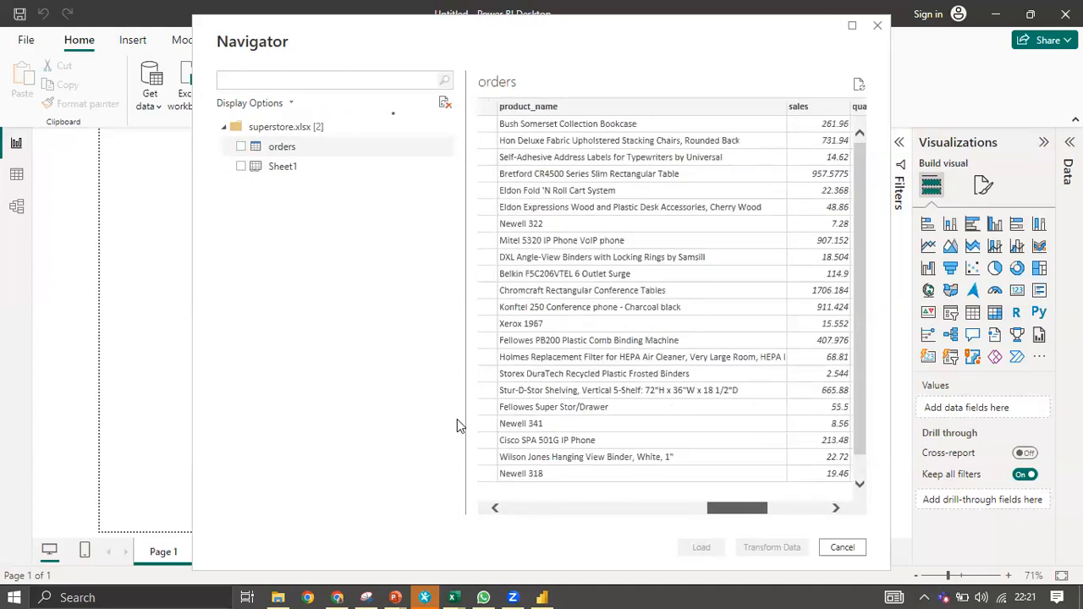
{"action": "left_click", "coordinate": [241, 147]}
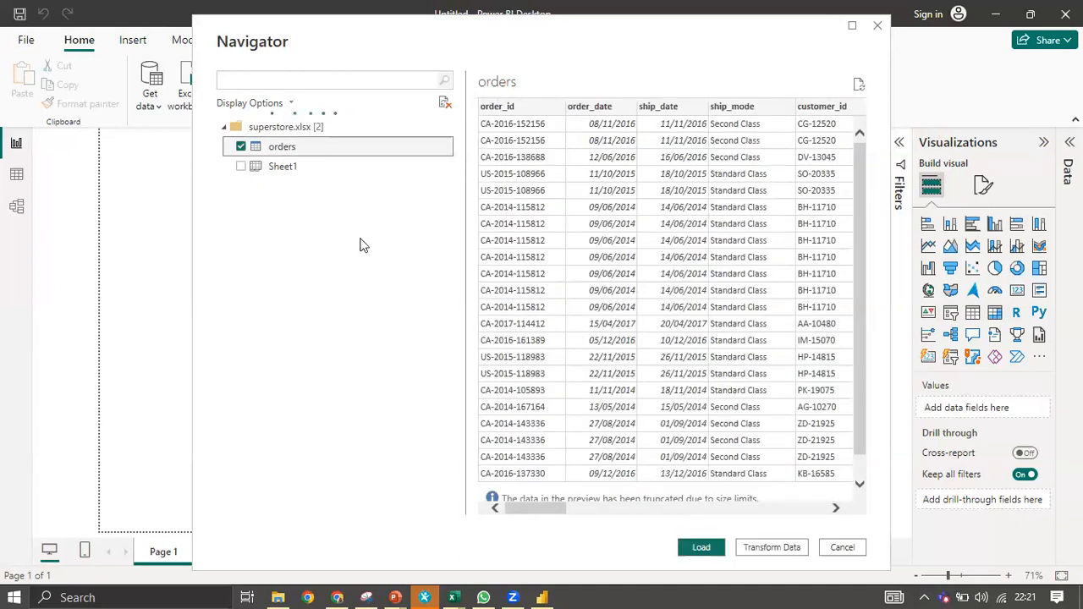
{"action": "left_click", "coordinate": [770, 551]}
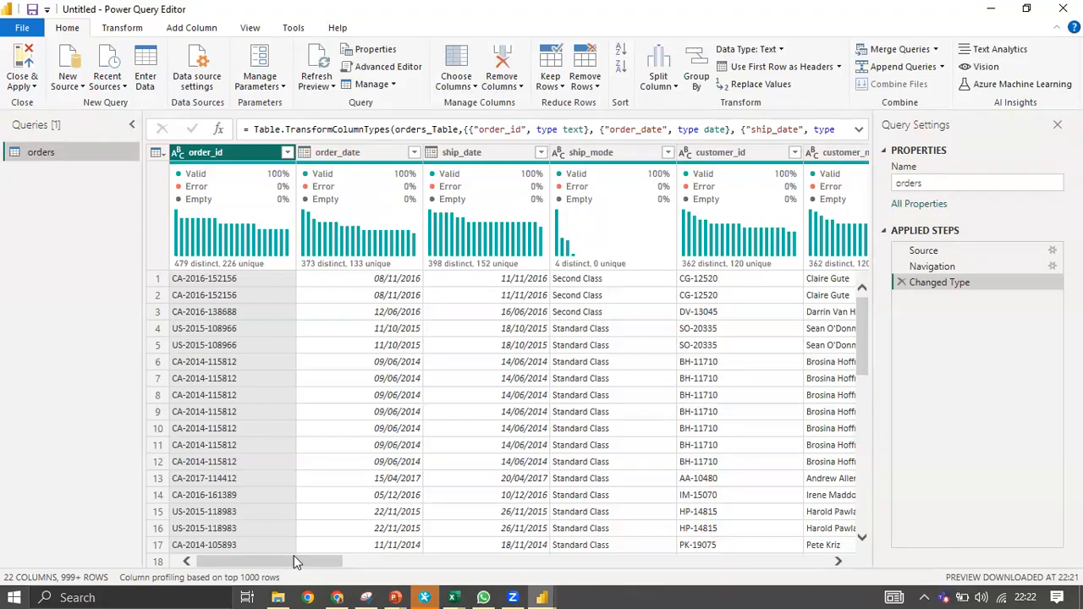
Scroll across the orders query's 22 columns, order_id through returned, to review the data.
{"action": "scroll", "coordinate": [373, 552], "scroll_direction": "right", "scroll_amount": 3}
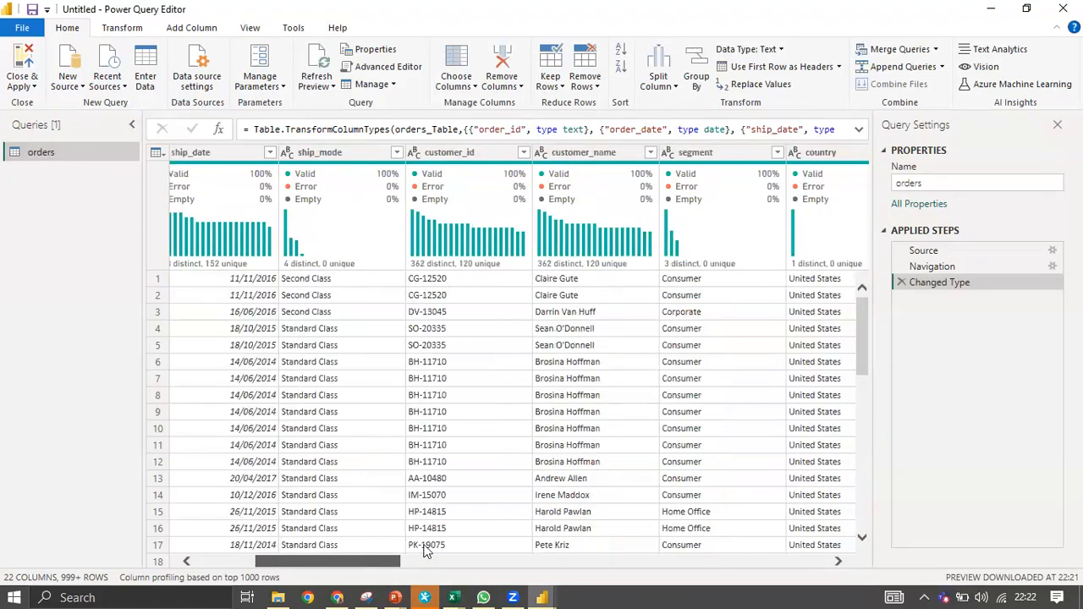
{"action": "scroll", "coordinate": [478, 546], "scroll_direction": "right", "scroll_amount": 4}
{"action": "scroll", "coordinate": [478, 546], "scroll_direction": "right", "scroll_amount": 2}
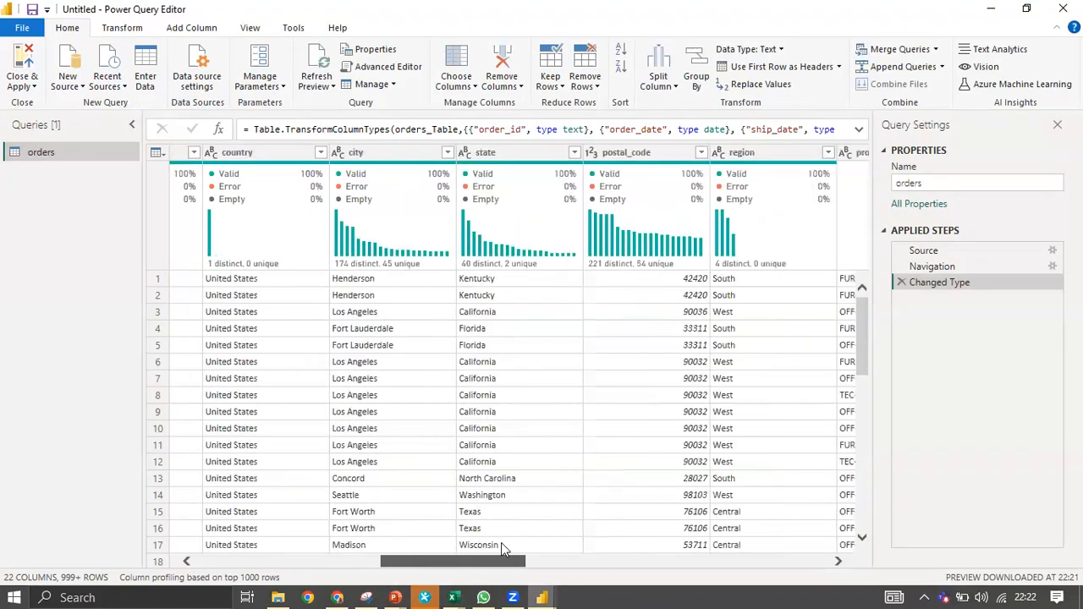
{"action": "scroll", "coordinate": [500, 542], "scroll_direction": "right", "scroll_amount": 2}
{"action": "scroll", "coordinate": [550, 557], "scroll_direction": "right", "scroll_amount": 3}
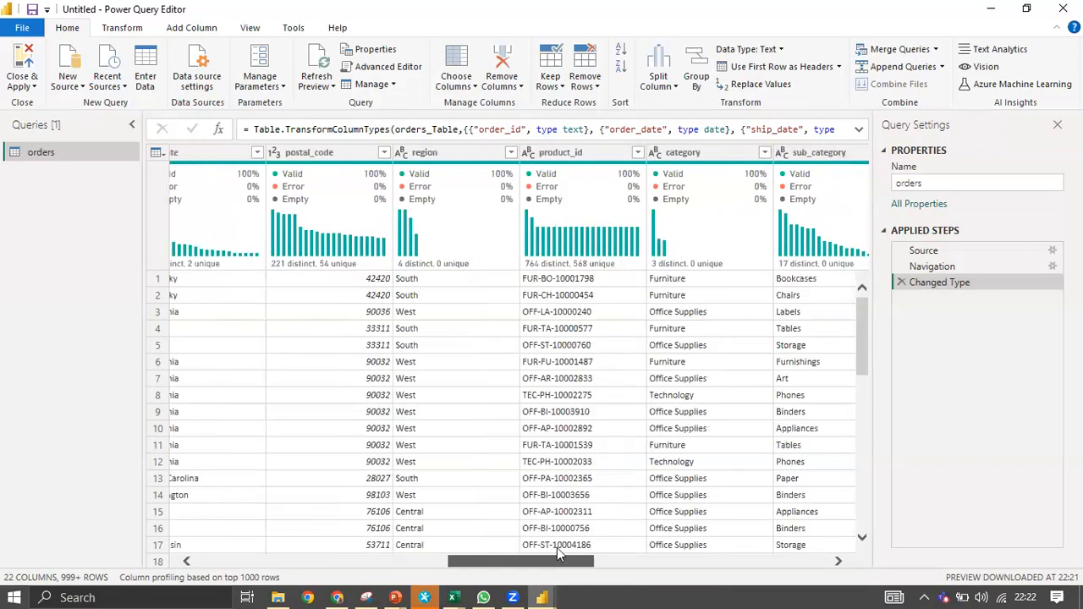
{"action": "scroll", "coordinate": [557, 548], "scroll_direction": "right", "scroll_amount": 2}
{"action": "scroll", "coordinate": [659, 544], "scroll_direction": "right", "scroll_amount": 2}
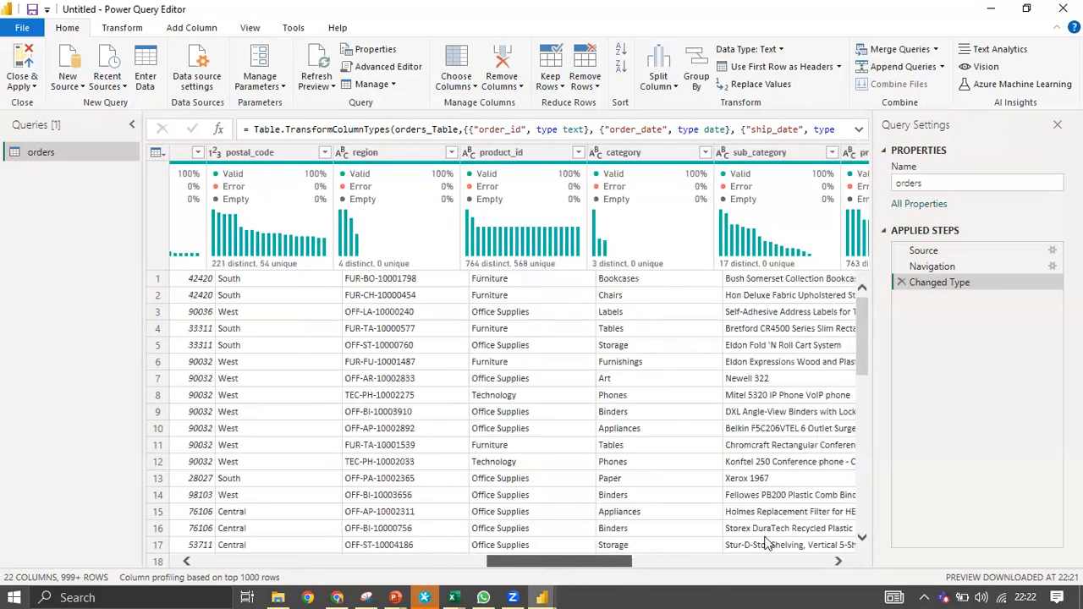
{"action": "scroll", "coordinate": [795, 538], "scroll_direction": "right", "scroll_amount": 10}
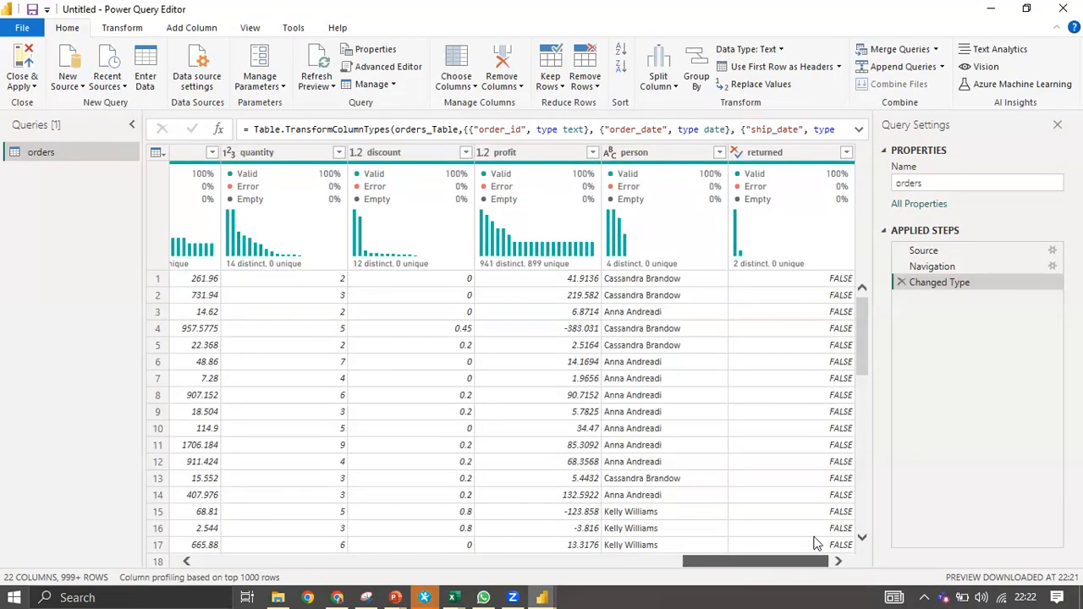
{"action": "scroll", "coordinate": [819, 548], "scroll_direction": "left", "scroll_amount": 3}
{"action": "left_click_drag", "start_coordinate": [658, 558], "coordinate": [261, 540]}
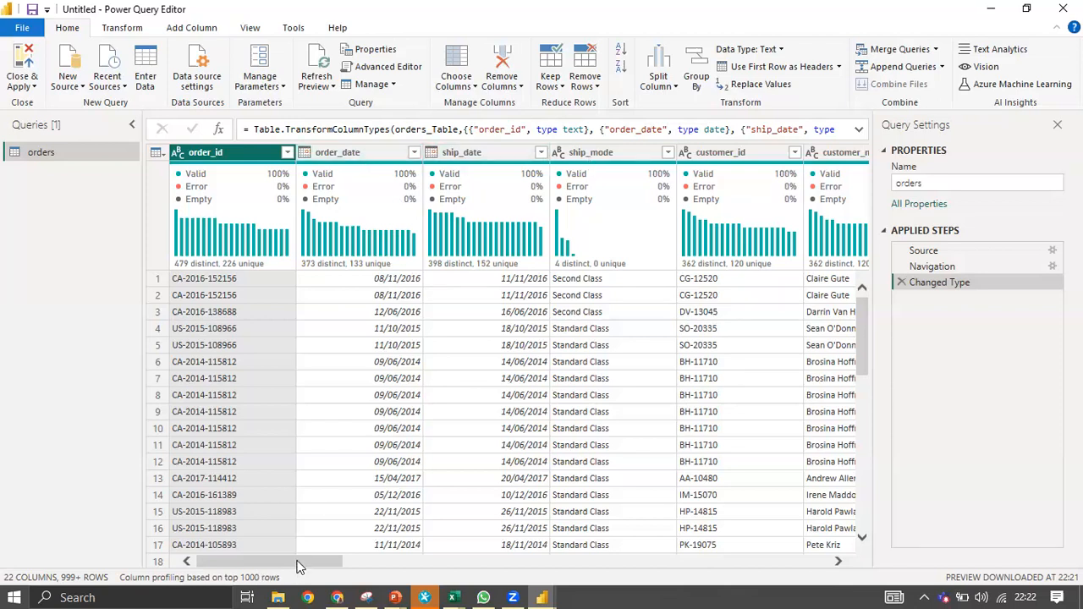
{"action": "left_click_drag", "start_coordinate": [298, 565], "coordinate": [376, 543]}
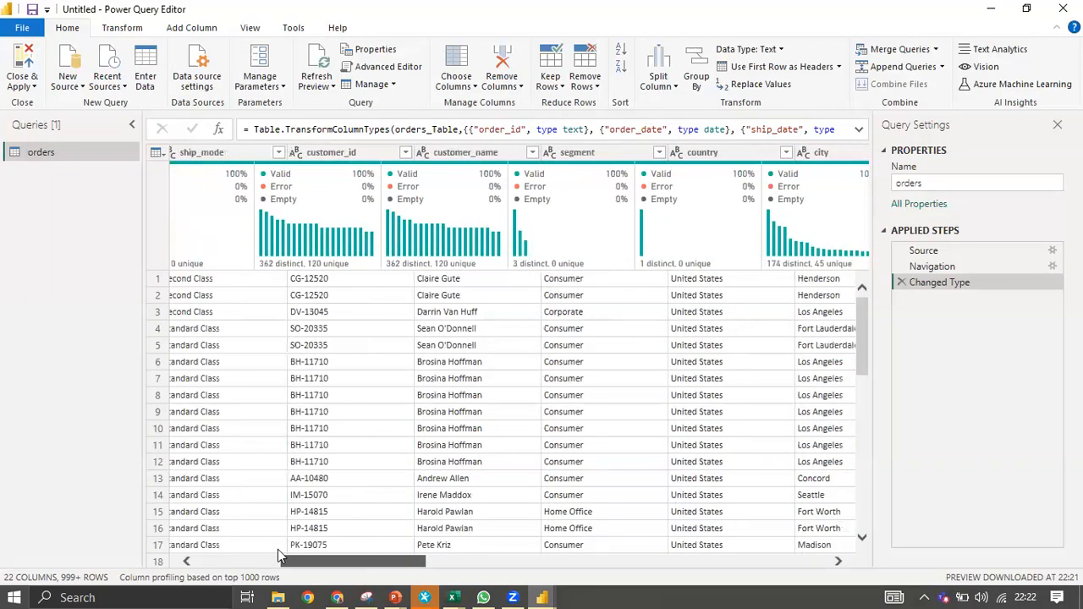
{"action": "left_click_drag", "start_coordinate": [280, 555], "coordinate": [257, 552]}
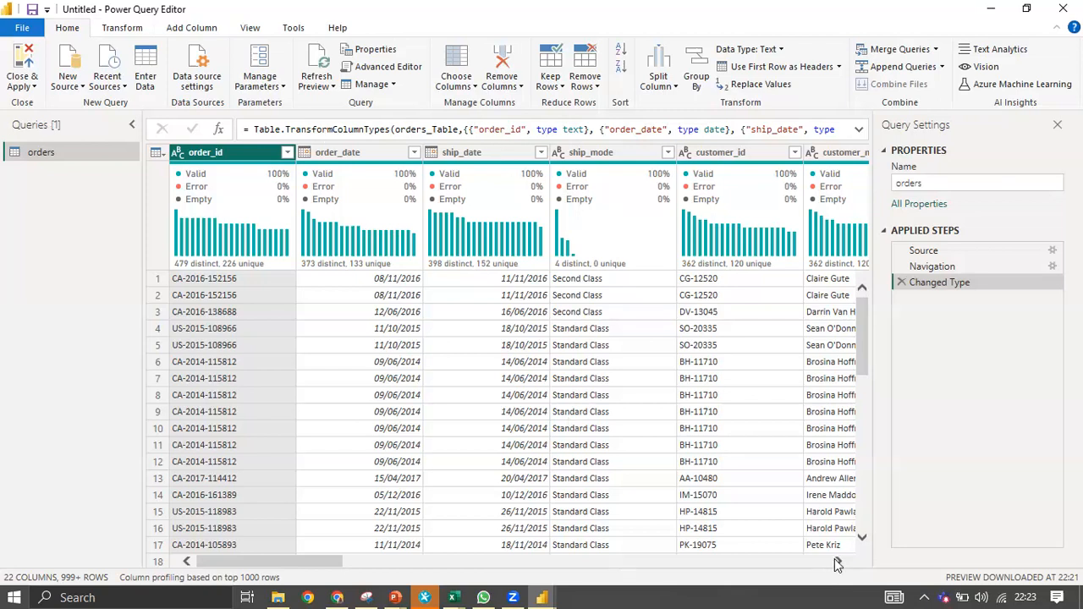
{"action": "scroll", "coordinate": [834, 558], "scroll_direction": "right", "scroll_amount": 3}
{"action": "scroll", "coordinate": [834, 558], "scroll_direction": "right", "scroll_amount": 2}
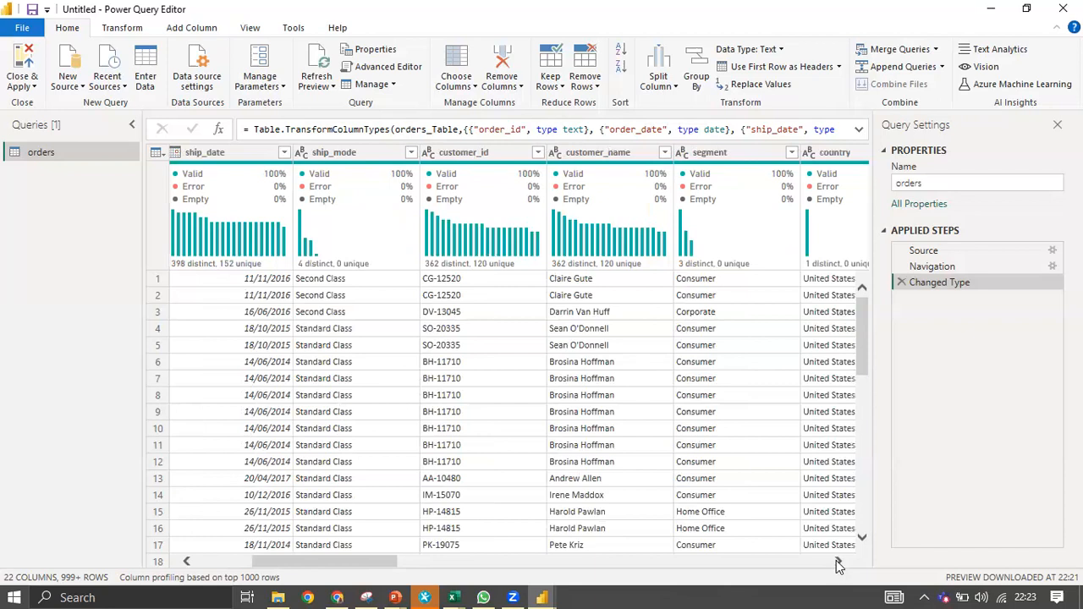
{"action": "scroll", "coordinate": [836, 565], "scroll_direction": "right", "scroll_amount": 1}
{"action": "scroll", "coordinate": [837, 565], "scroll_direction": "right", "scroll_amount": 2}
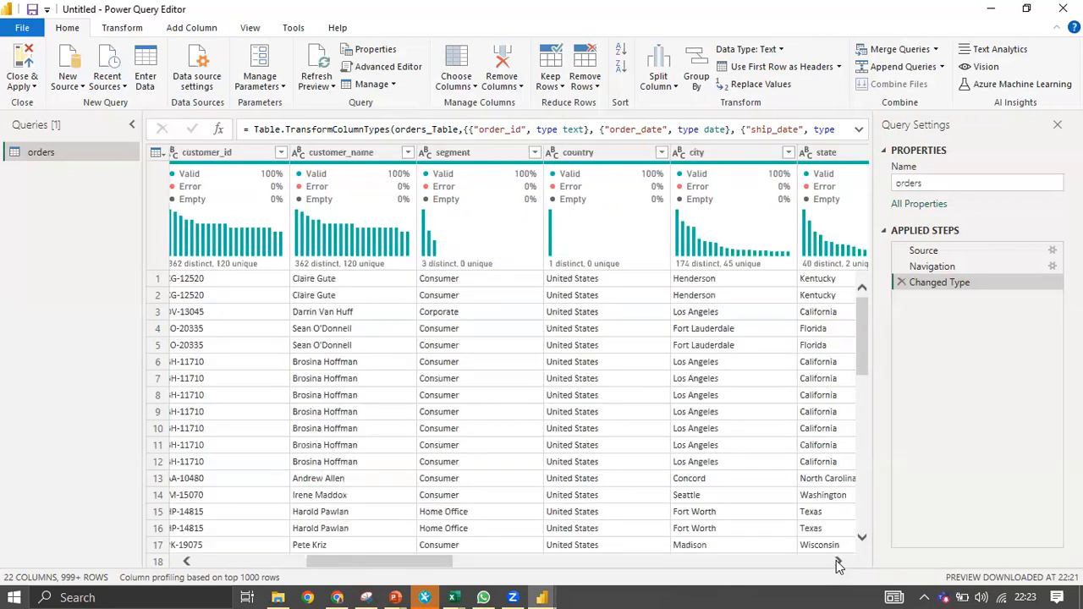
{"action": "scroll", "coordinate": [838, 565], "scroll_direction": "right", "scroll_amount": 1}
{"action": "scroll", "coordinate": [498, 274], "scroll_direction": "right", "scroll_amount": 1}
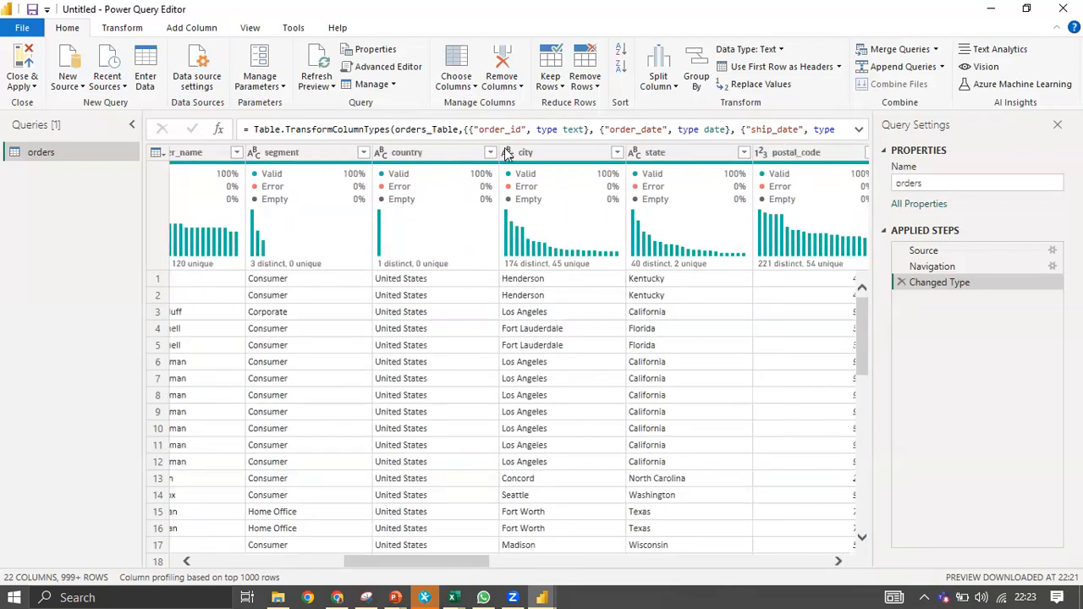
{"action": "left_click", "coordinate": [837, 562]}
{"action": "left_click", "coordinate": [838, 562]}
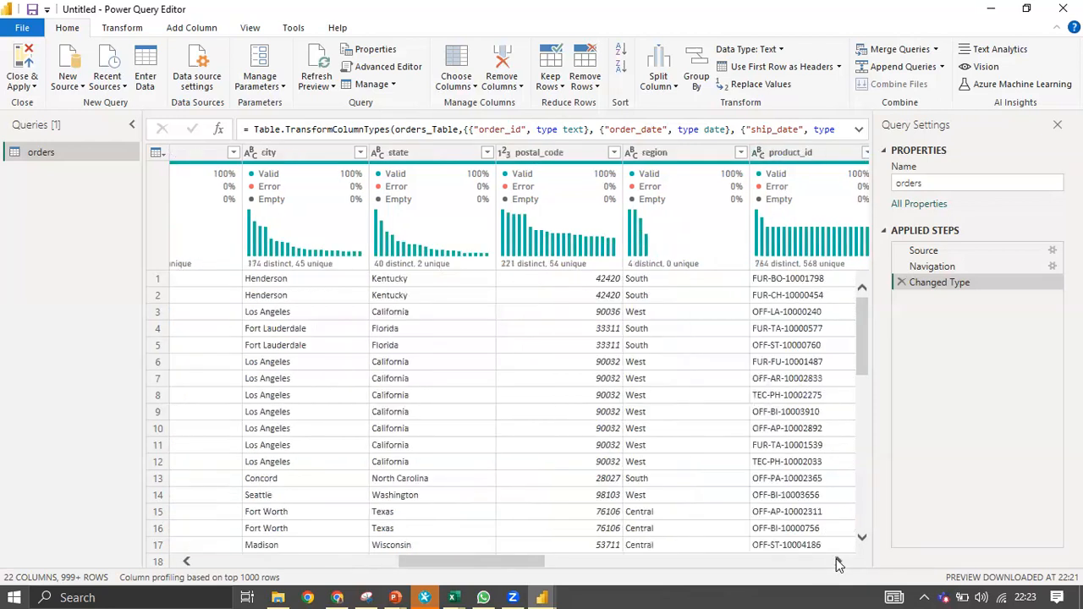
{"action": "left_click", "coordinate": [838, 561]}
{"action": "left_click", "coordinate": [837, 561]}
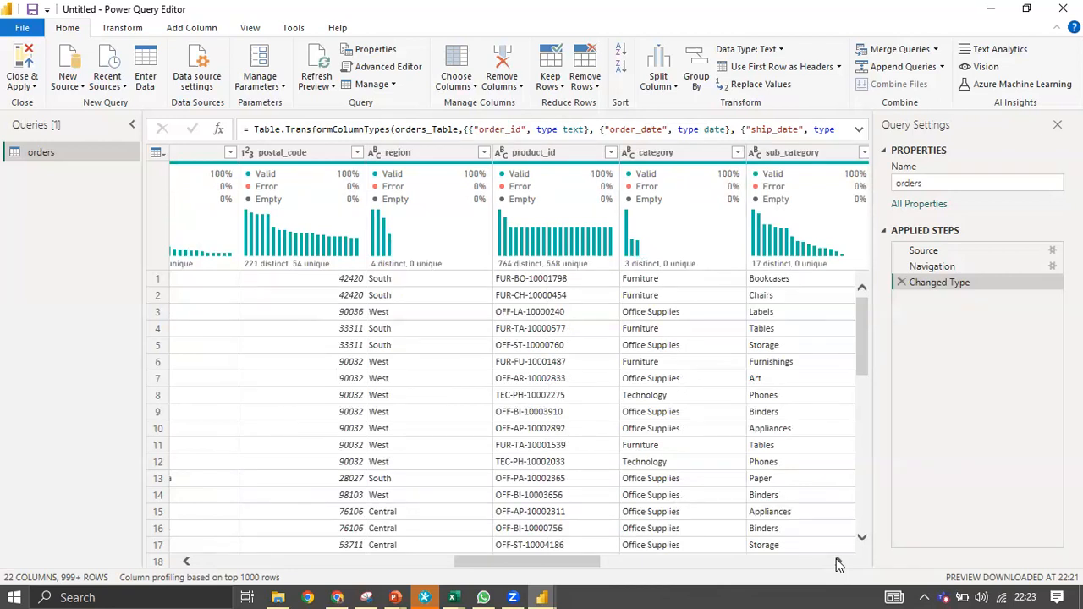
{"action": "left_click", "coordinate": [838, 562]}
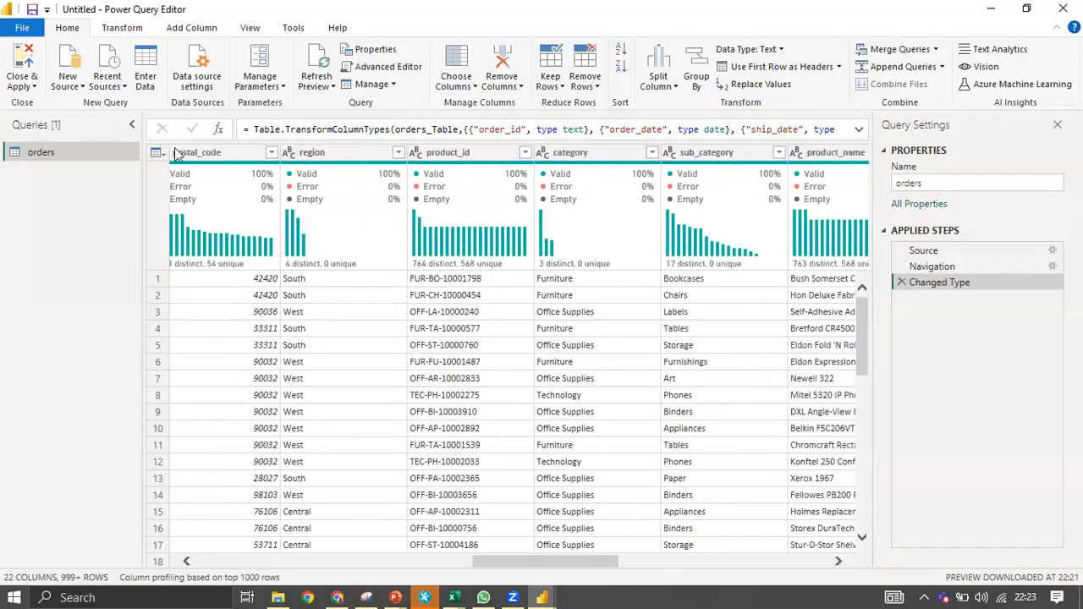
Duplicate the orders query as orders (2).
{"action": "right_click", "coordinate": [49, 152]}
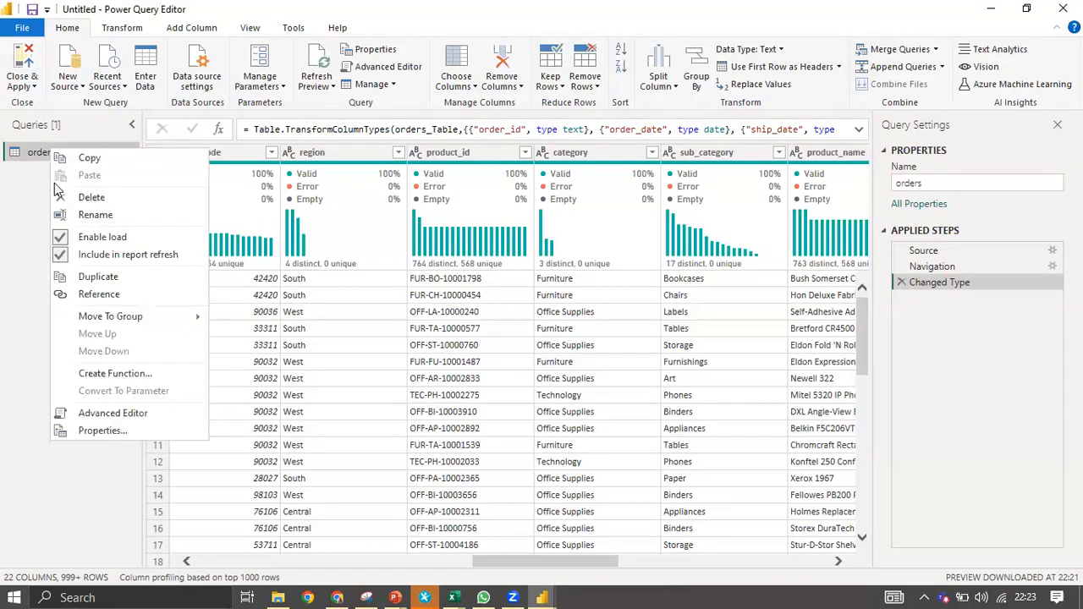
{"action": "left_click", "coordinate": [118, 282]}
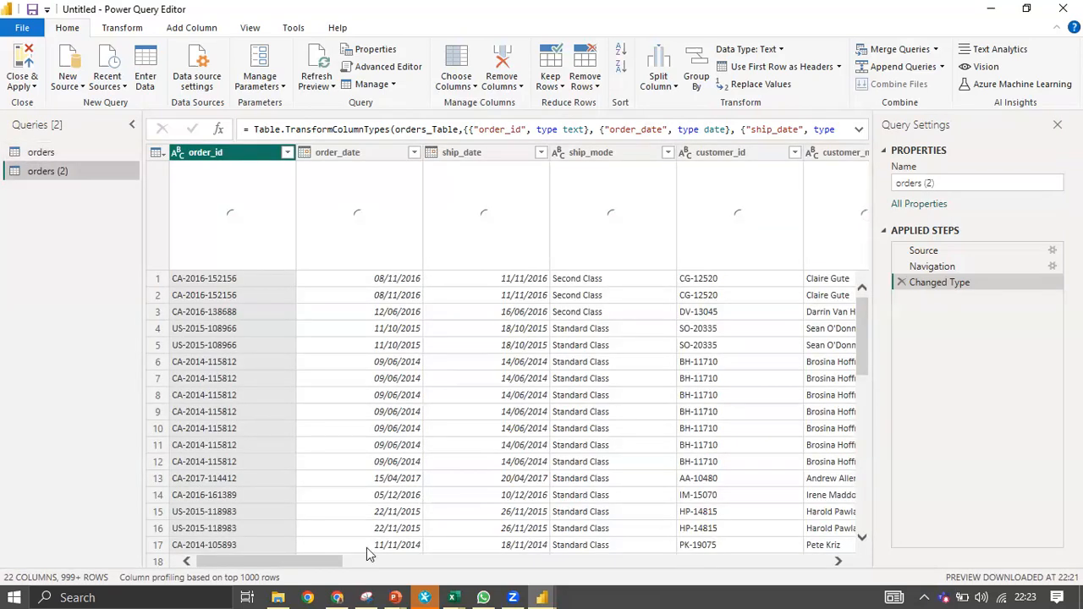
{"action": "left_click_drag", "start_coordinate": [316, 558], "coordinate": [364, 555]}
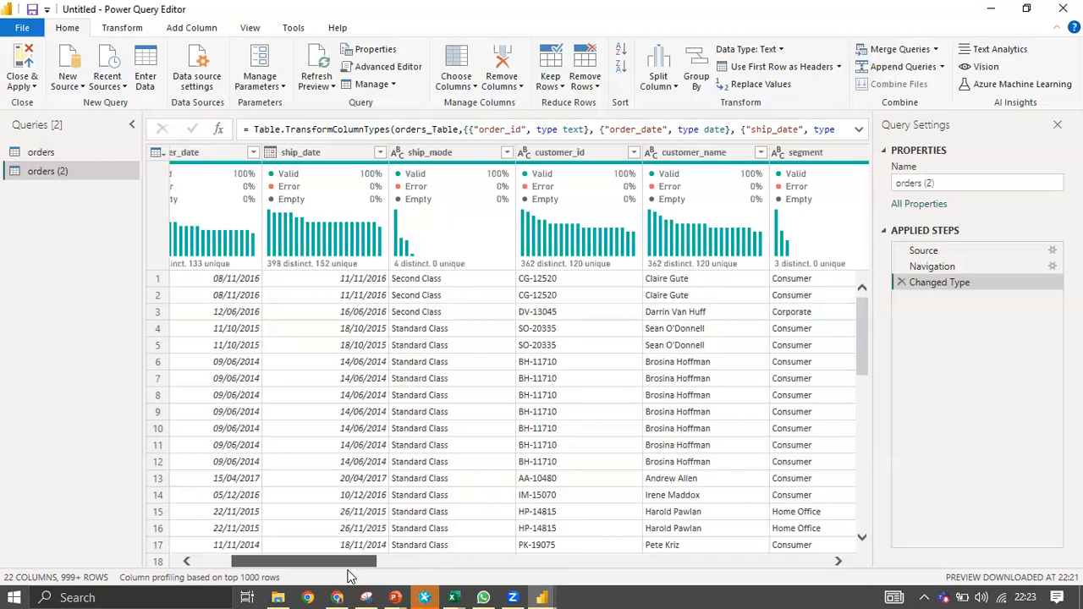
{"action": "left_click_drag", "start_coordinate": [348, 576], "coordinate": [403, 567]}
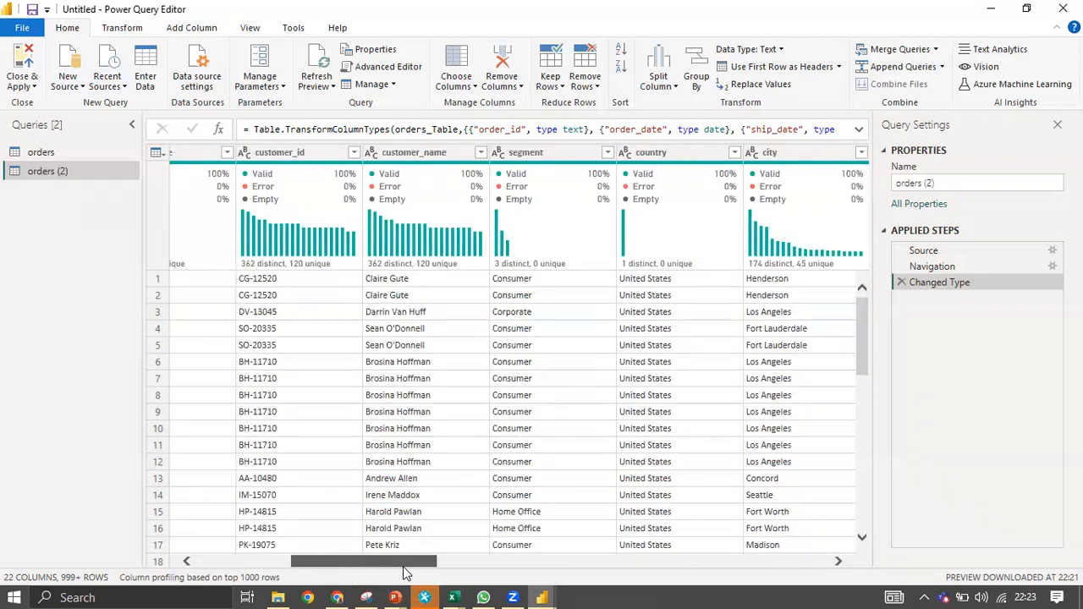
Select the customer_id and customer_name columns together, after checking the source sheet in Excel.
{"action": "left_click", "coordinate": [322, 152]}
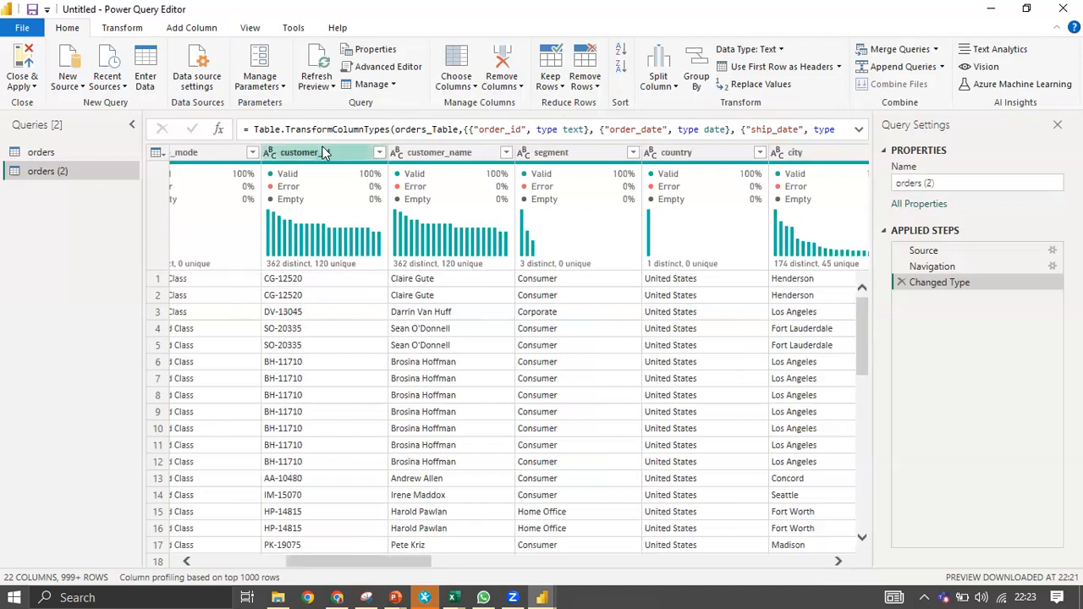
{"action": "left_click", "coordinate": [327, 152]}
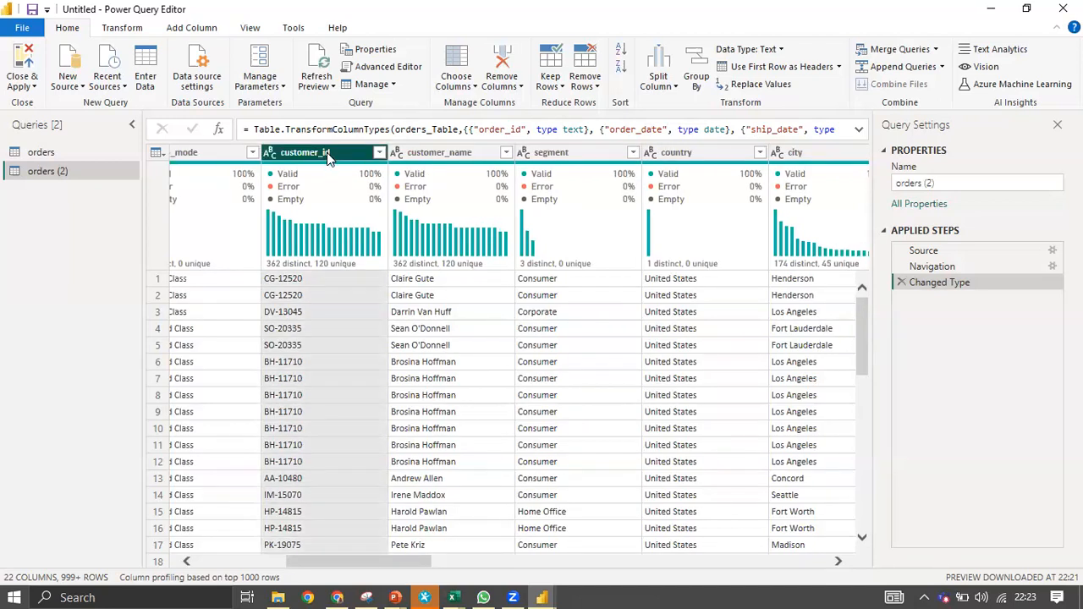
{"action": "left_click", "coordinate": [432, 152], "text": "ctrl"}
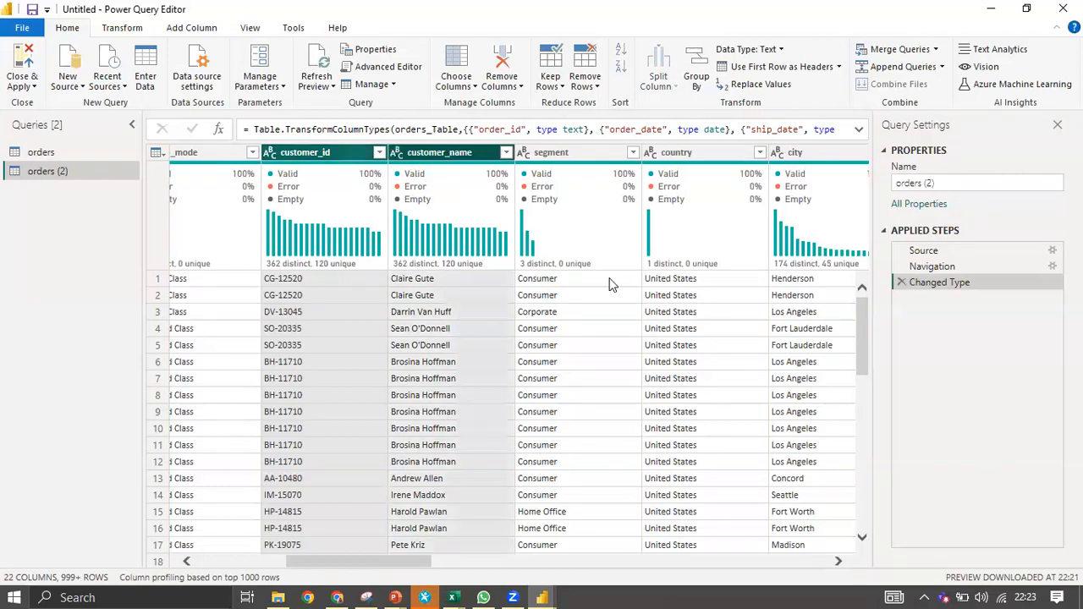
{"action": "left_click_drag", "start_coordinate": [404, 567], "coordinate": [377, 577]}
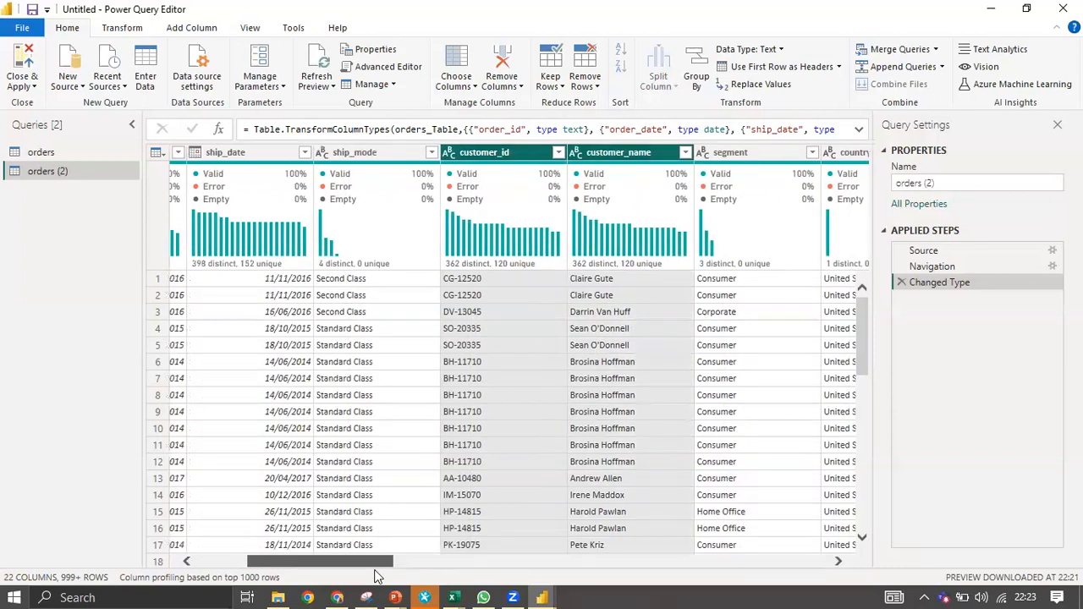
{"action": "left_click_drag", "start_coordinate": [377, 576], "coordinate": [827, 546]}
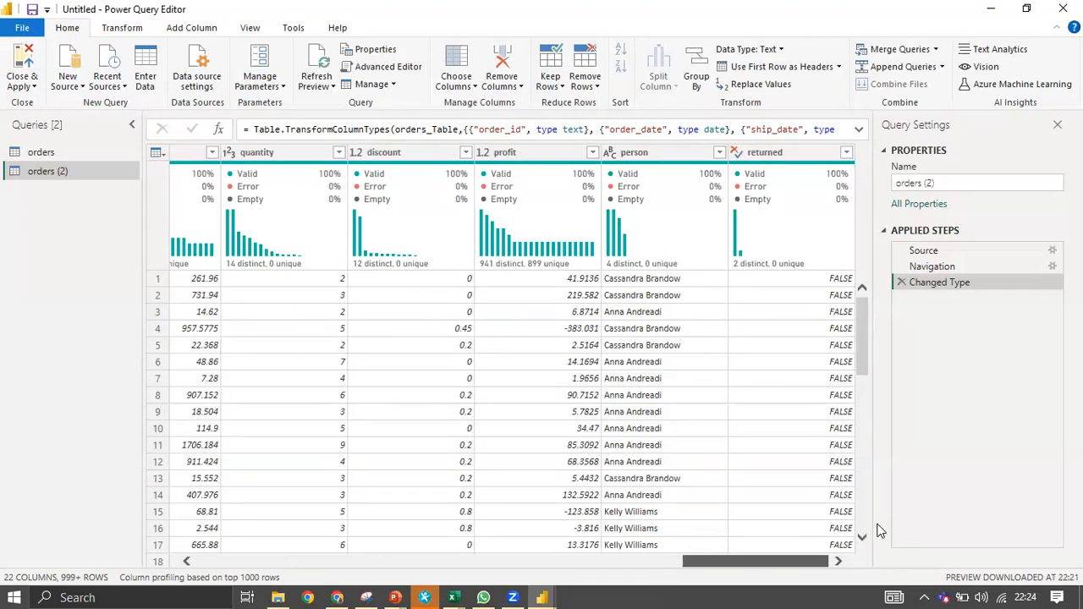
{"action": "left_click_drag", "start_coordinate": [810, 559], "coordinate": [299, 590]}
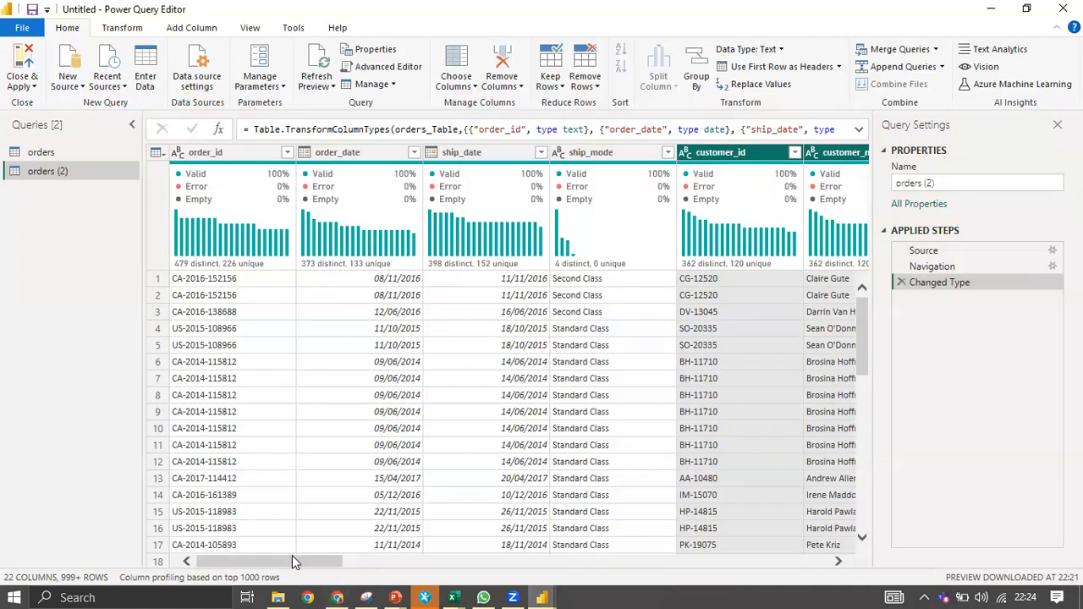
{"action": "left_click_drag", "start_coordinate": [300, 562], "coordinate": [532, 533]}
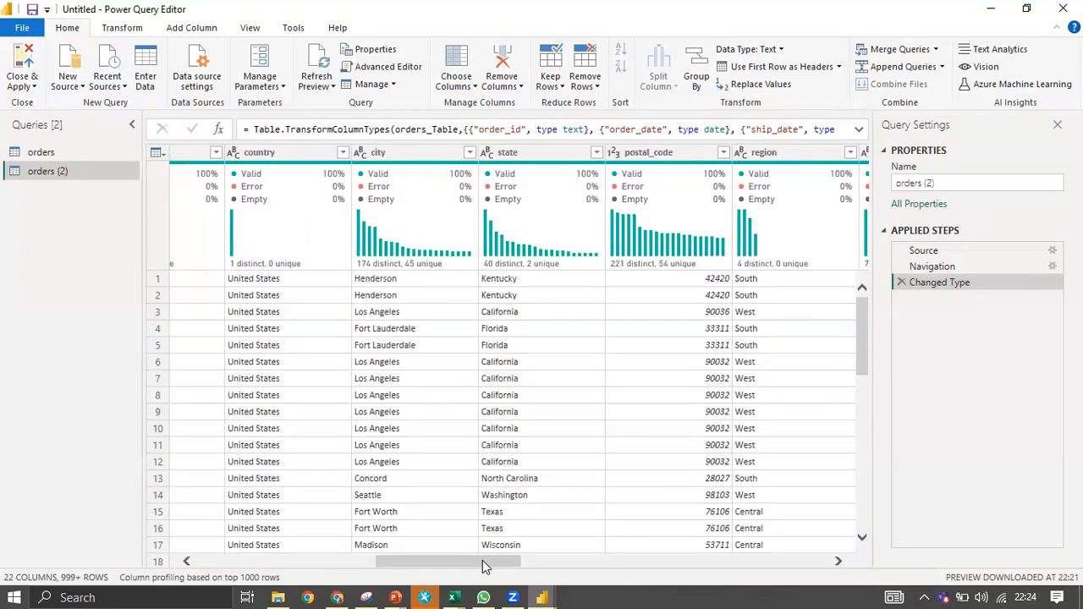
{"action": "left_click_drag", "start_coordinate": [487, 561], "coordinate": [280, 578]}
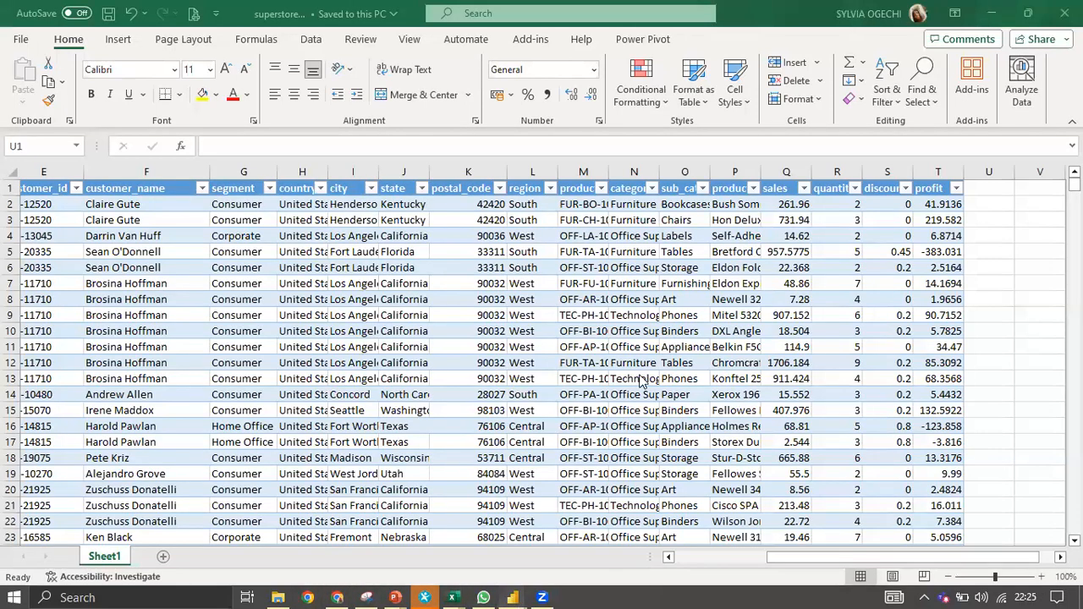
{"action": "left_click", "coordinate": [512, 596]}
{"action": "left_click", "coordinate": [850, 153], "text": "ctrl"}
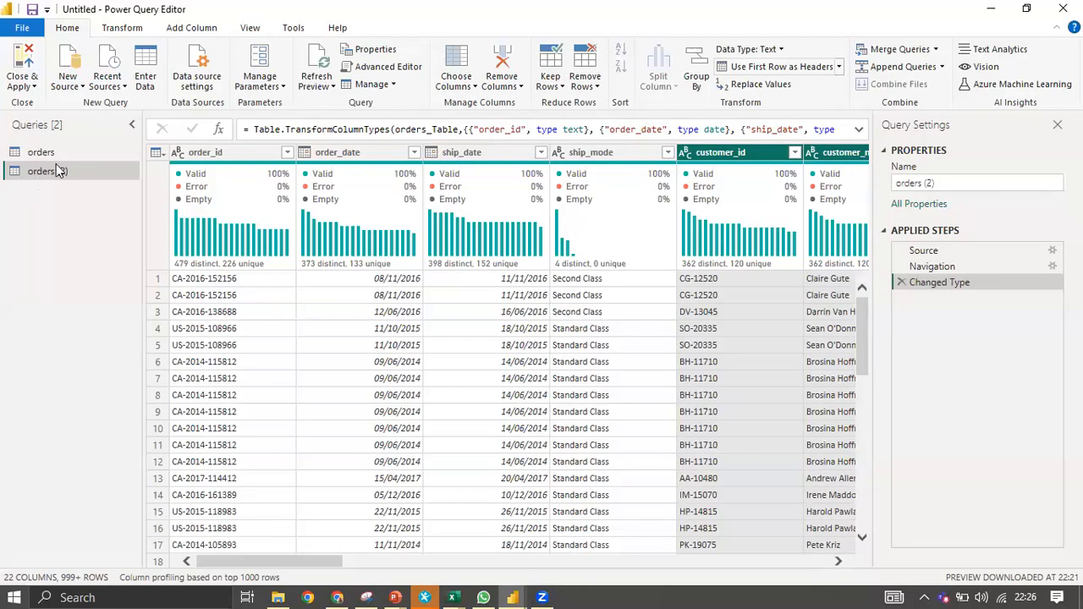
Delete the orders and orders (2) queries, then start a new Excel Workbook source.
{"action": "left_click", "coordinate": [90, 151]}
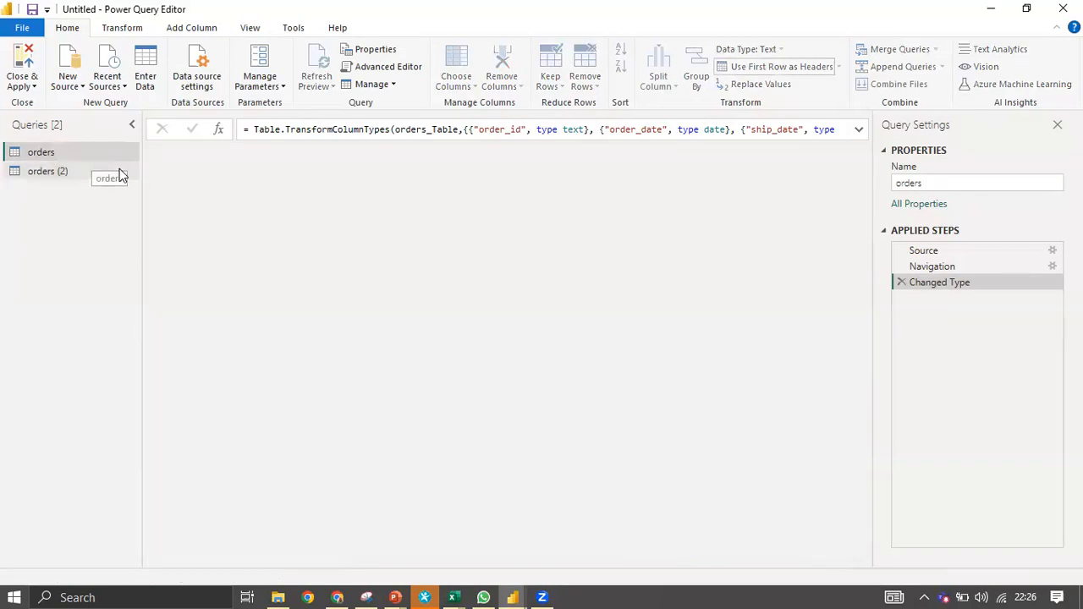
{"action": "right_click", "coordinate": [112, 153]}
{"action": "left_click", "coordinate": [137, 205]}
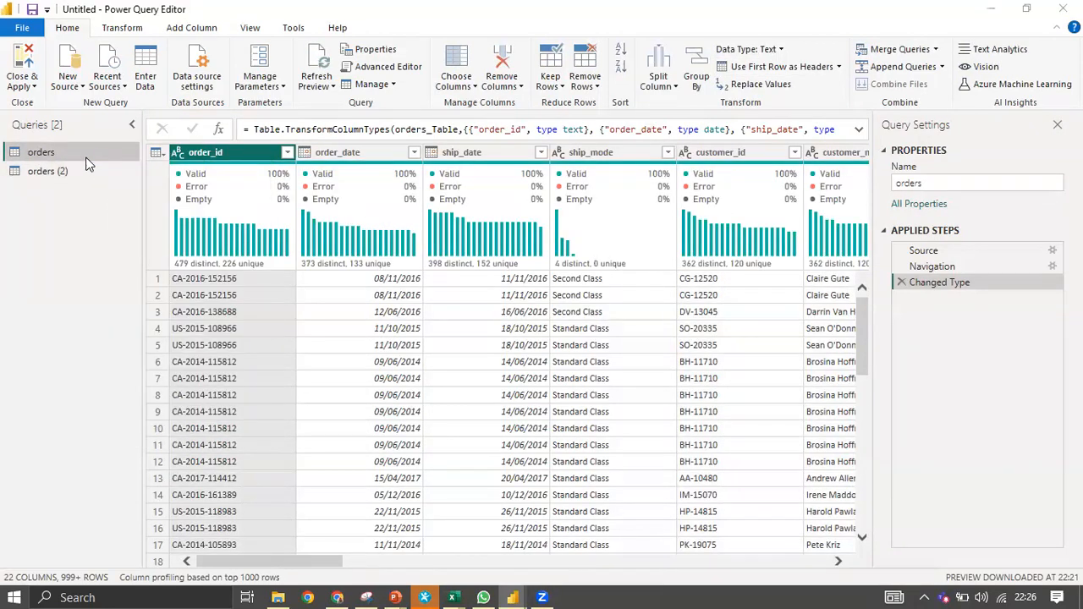
{"action": "left_click", "coordinate": [602, 330]}
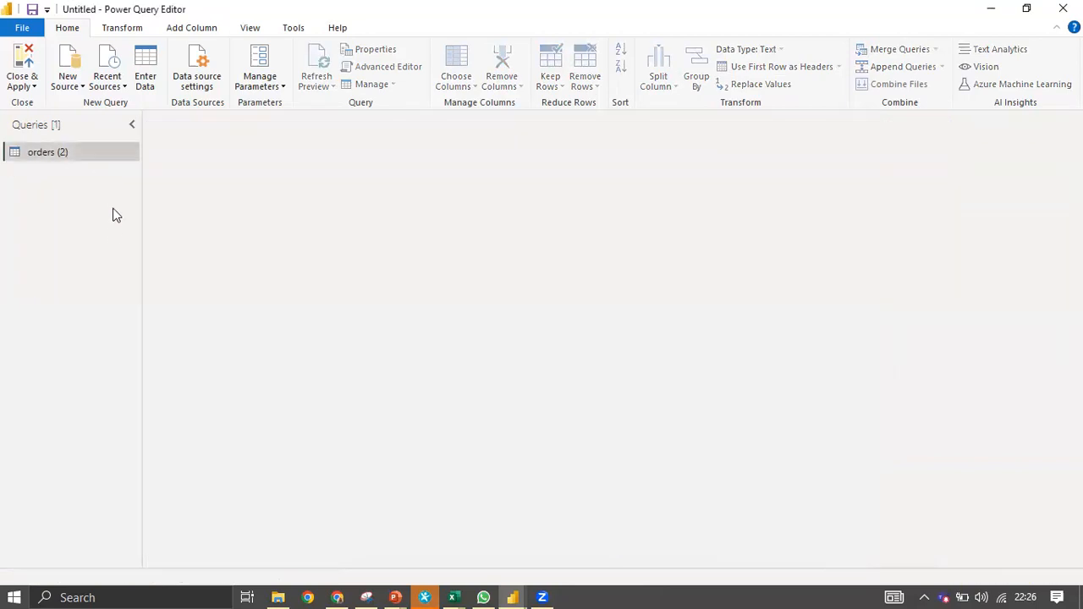
{"action": "right_click", "coordinate": [67, 153]}
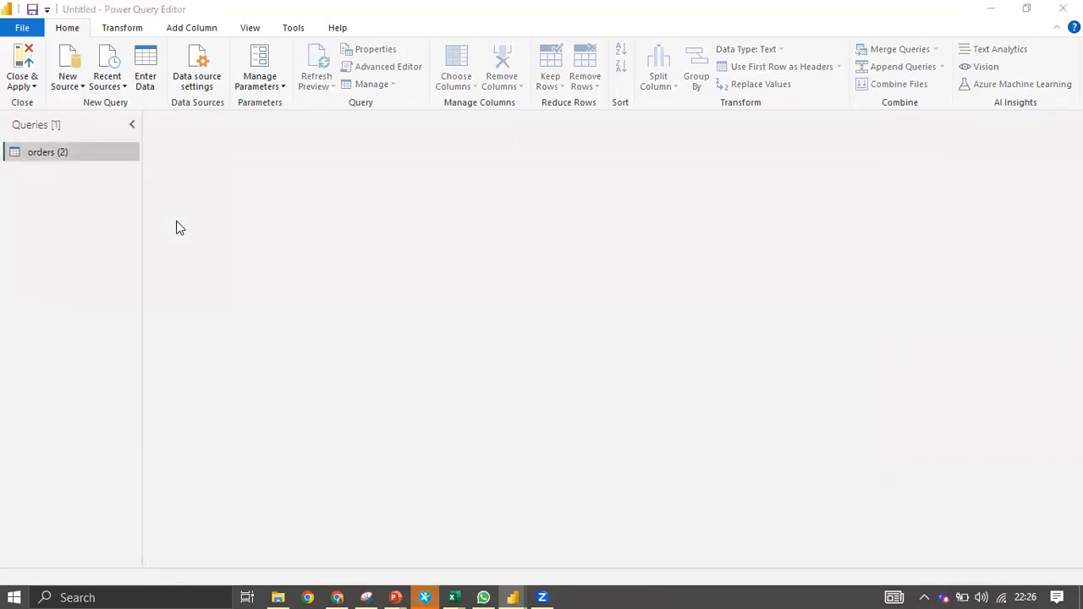
{"action": "left_click", "coordinate": [611, 331]}
{"action": "left_click", "coordinate": [67, 82]}
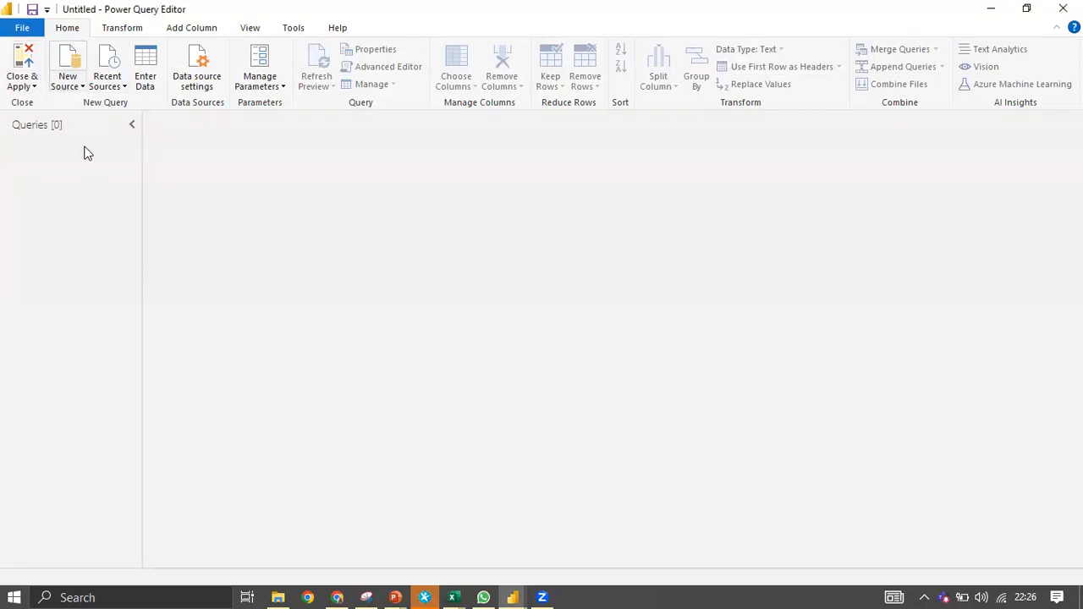
{"action": "left_click", "coordinate": [102, 132]}
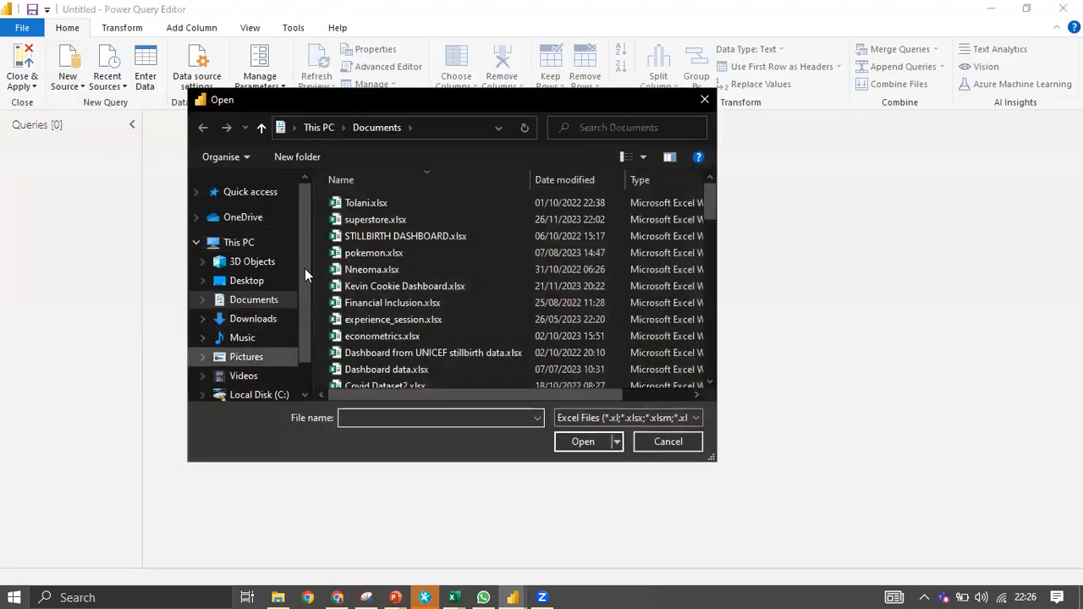
Open superstore.xlsx from Downloads and tick its orders table in the Navigator.
{"action": "left_click", "coordinate": [253, 319]}
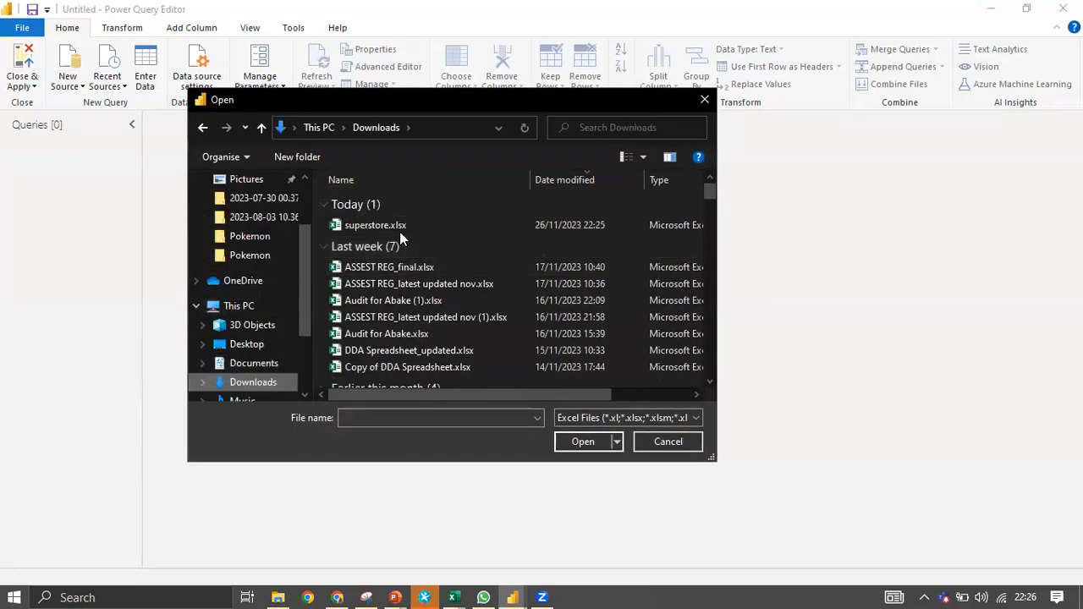
{"action": "left_click", "coordinate": [397, 225]}
{"action": "left_click", "coordinate": [561, 440]}
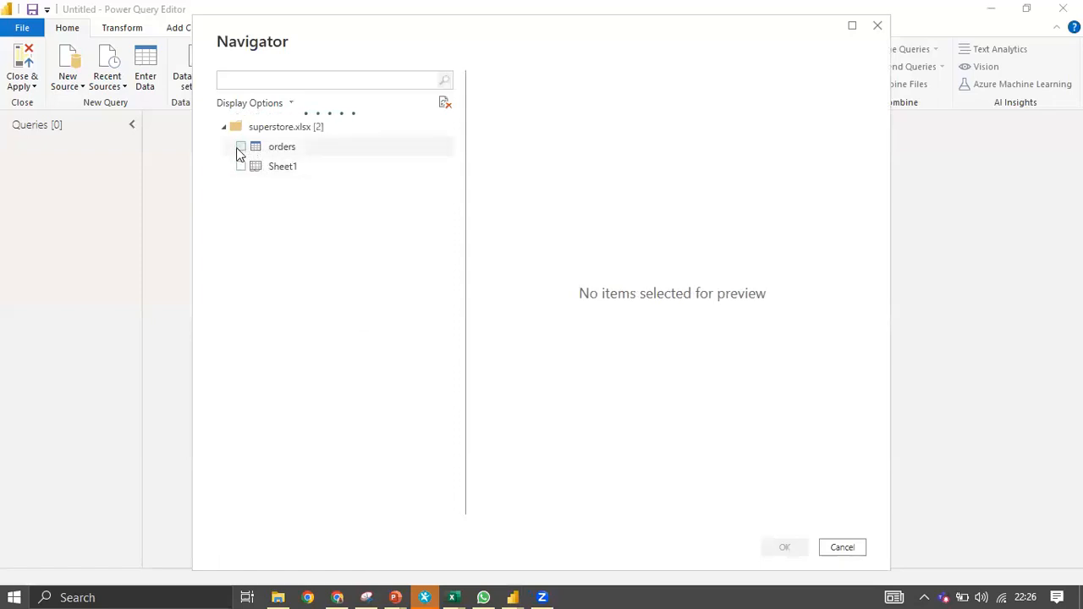
{"action": "left_click", "coordinate": [239, 147]}
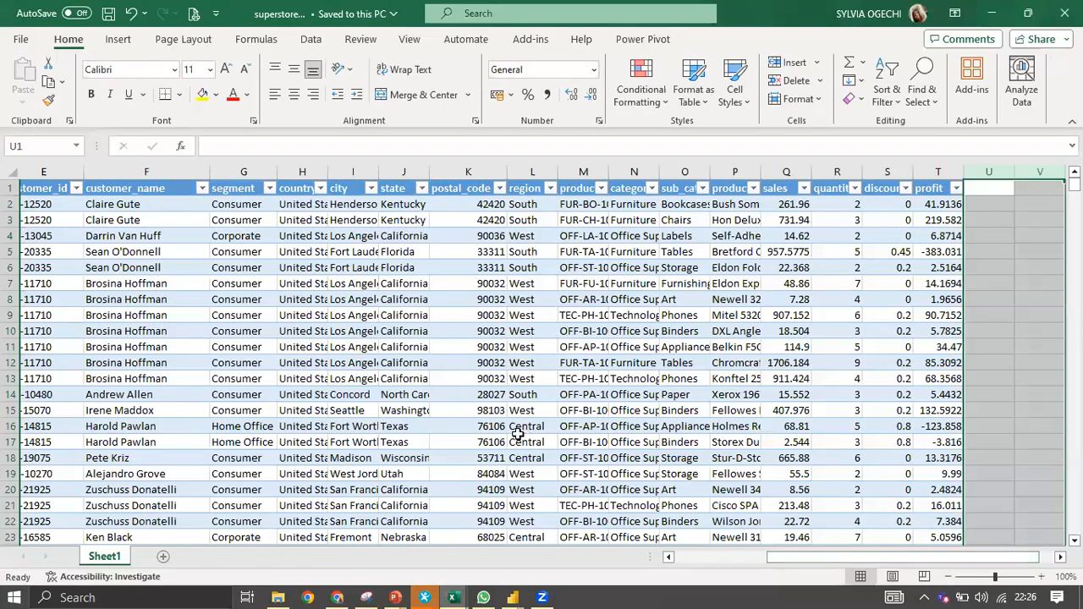
Return from Excel to the Power Query Editor showing the loaded orders query.
{"action": "left_click", "coordinate": [513, 592]}
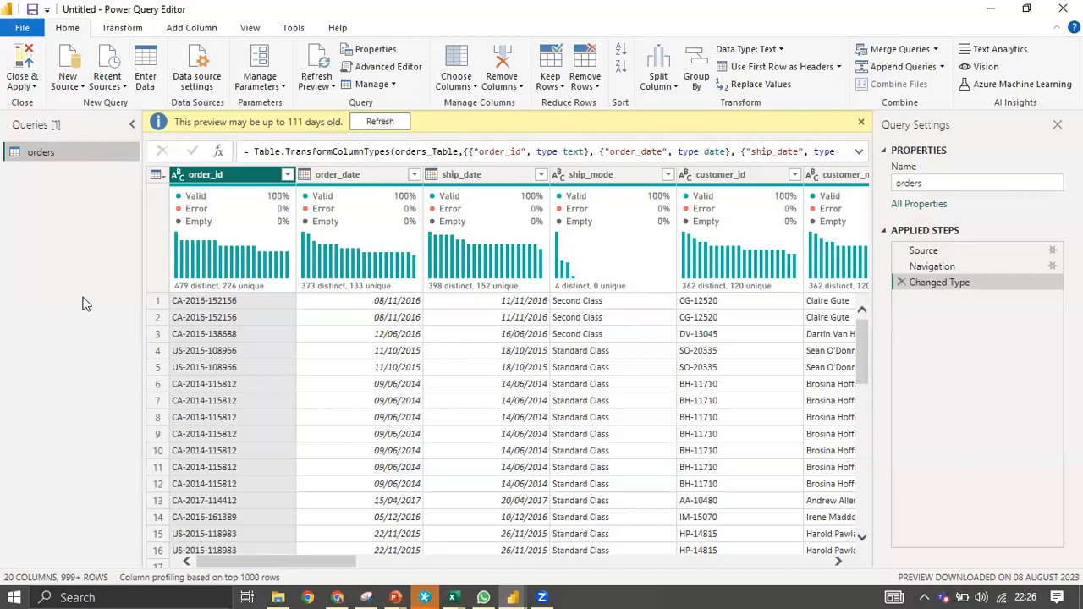
Dismiss the outdated-preview warning and create a copy of orders named orders (2).
{"action": "left_click", "coordinate": [862, 123]}
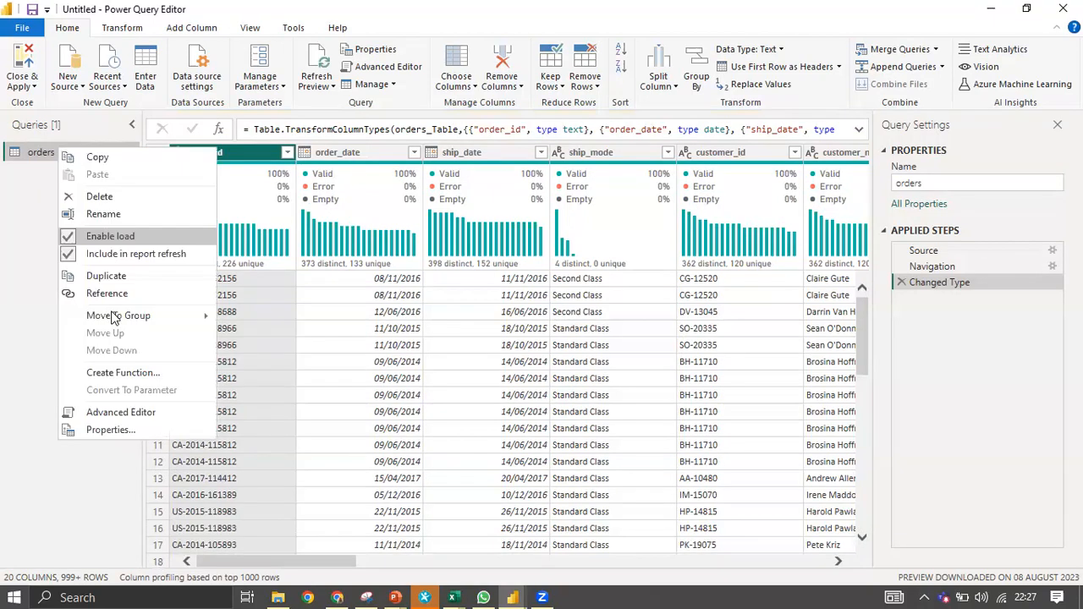
{"action": "left_click", "coordinate": [116, 294]}
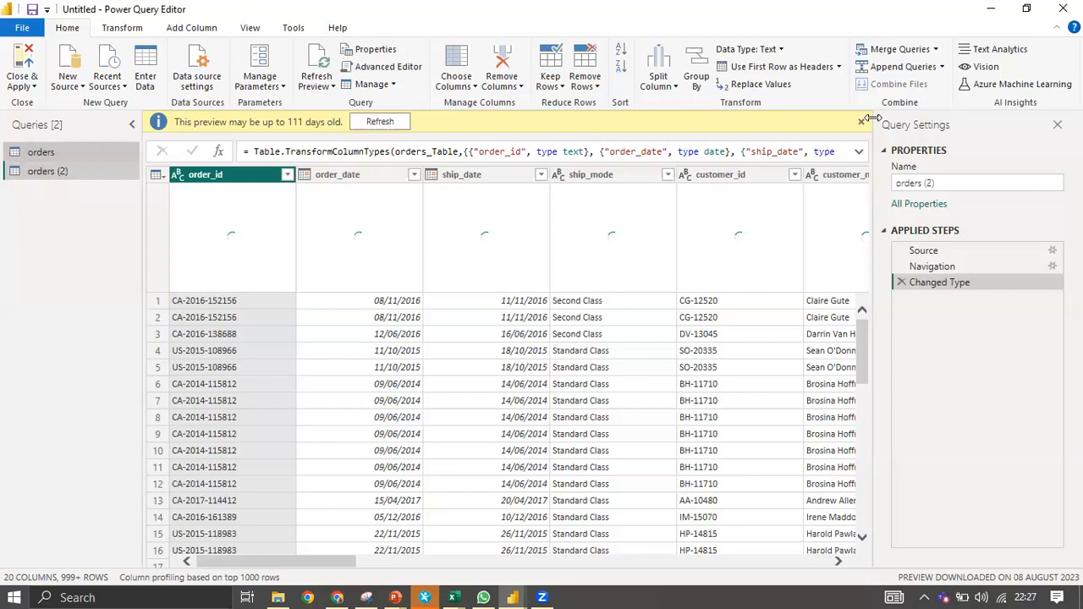
{"action": "left_click", "coordinate": [862, 122]}
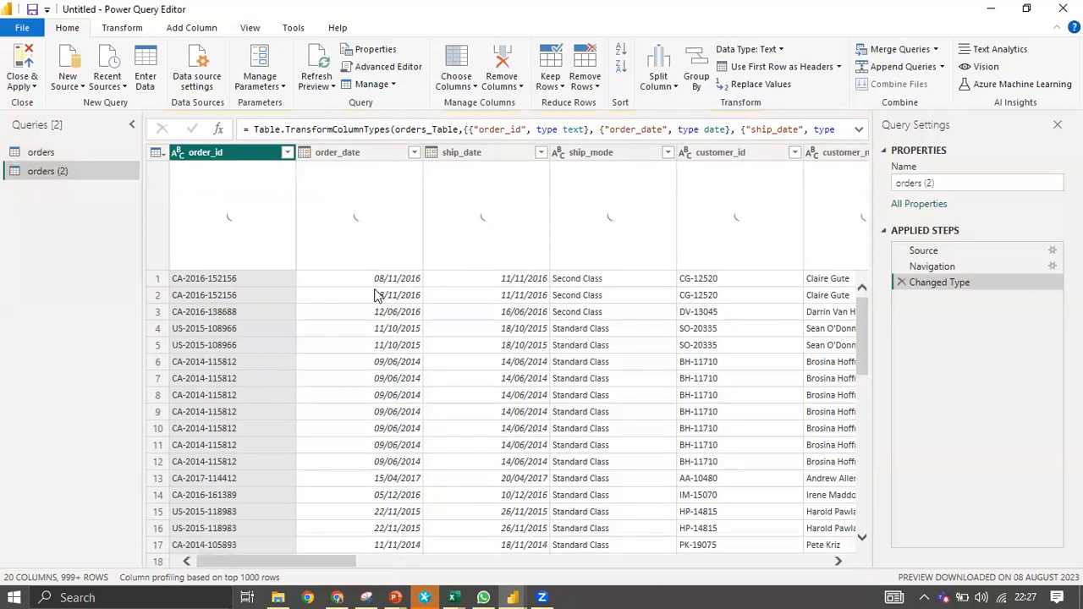
{"action": "left_click_drag", "start_coordinate": [341, 565], "coordinate": [441, 550]}
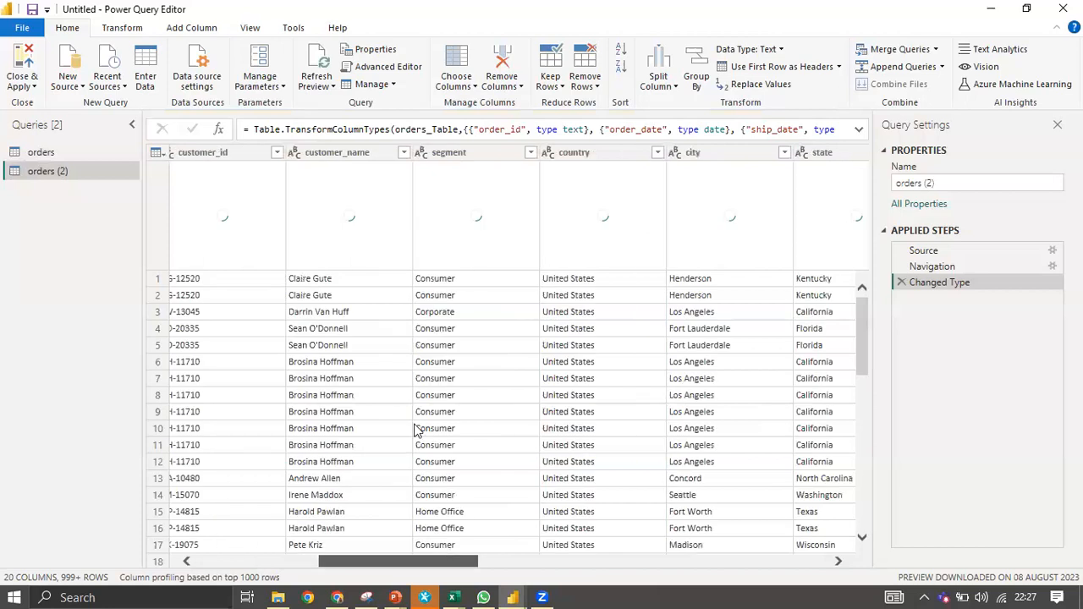
Select customer_name and customer_id in orders (2) and scroll across its 20 columns.
{"action": "left_click", "coordinate": [288, 157]}
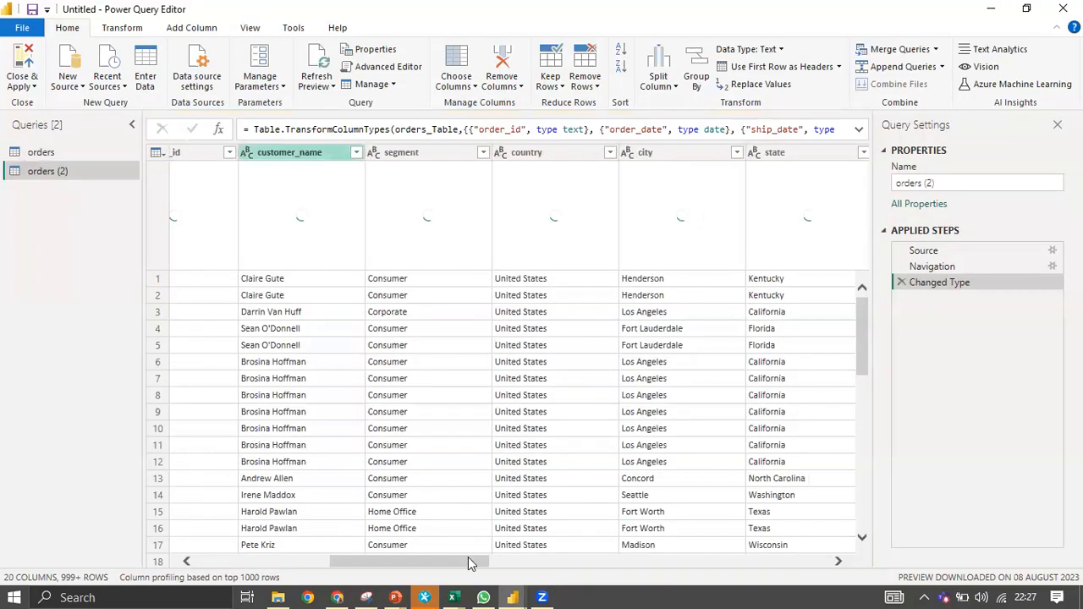
{"action": "left_click_drag", "start_coordinate": [460, 565], "coordinate": [405, 565]}
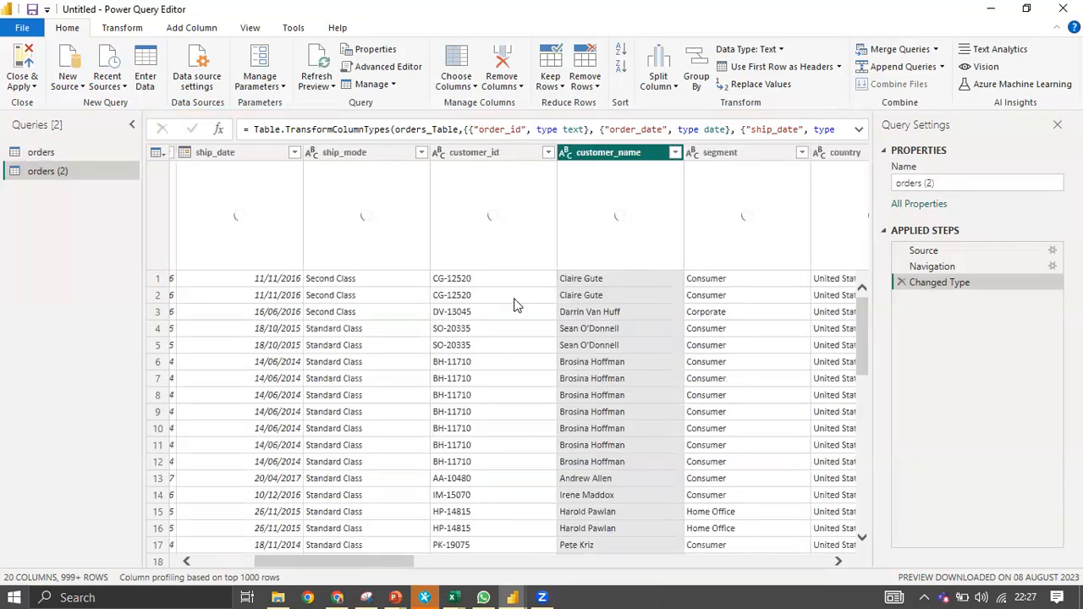
{"action": "left_click", "coordinate": [495, 154], "text": "ctrl"}
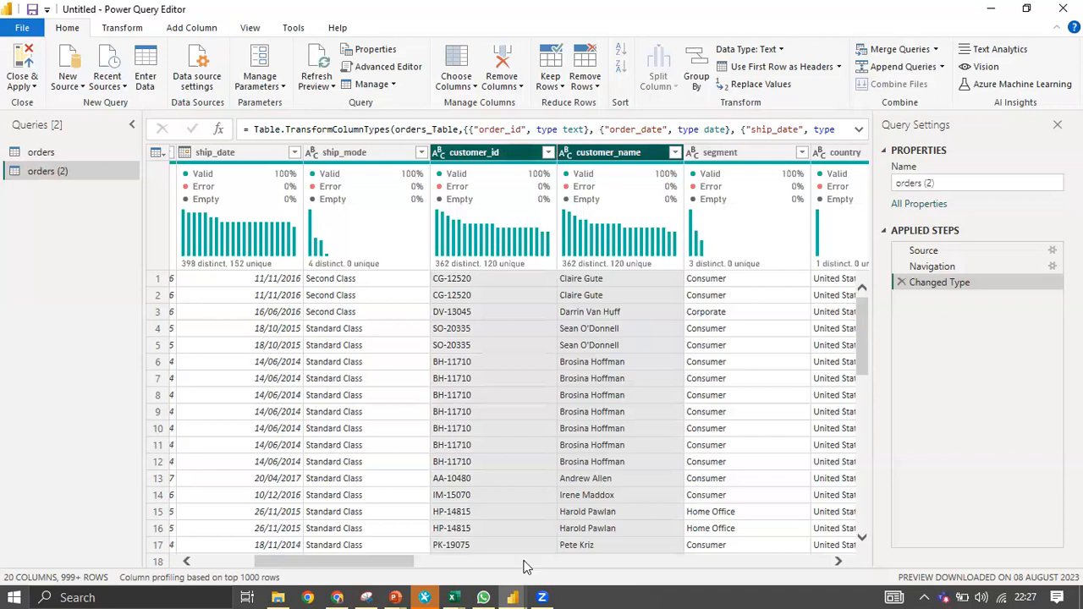
{"action": "scroll", "coordinate": [383, 556], "scroll_direction": "left", "scroll_amount": 5}
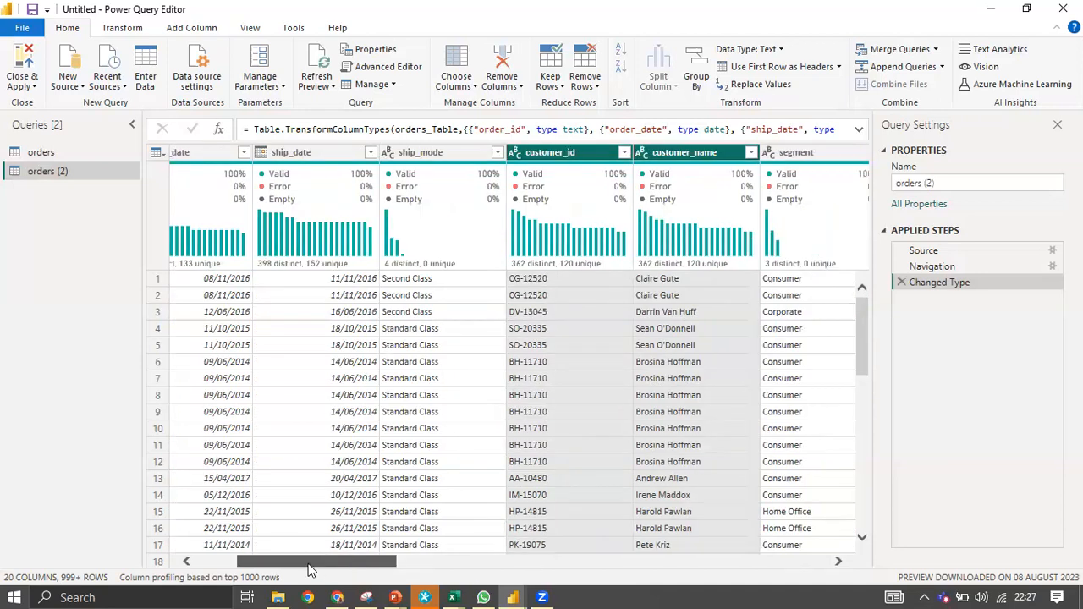
{"action": "scroll", "coordinate": [478, 555], "scroll_direction": "right", "scroll_amount": 5}
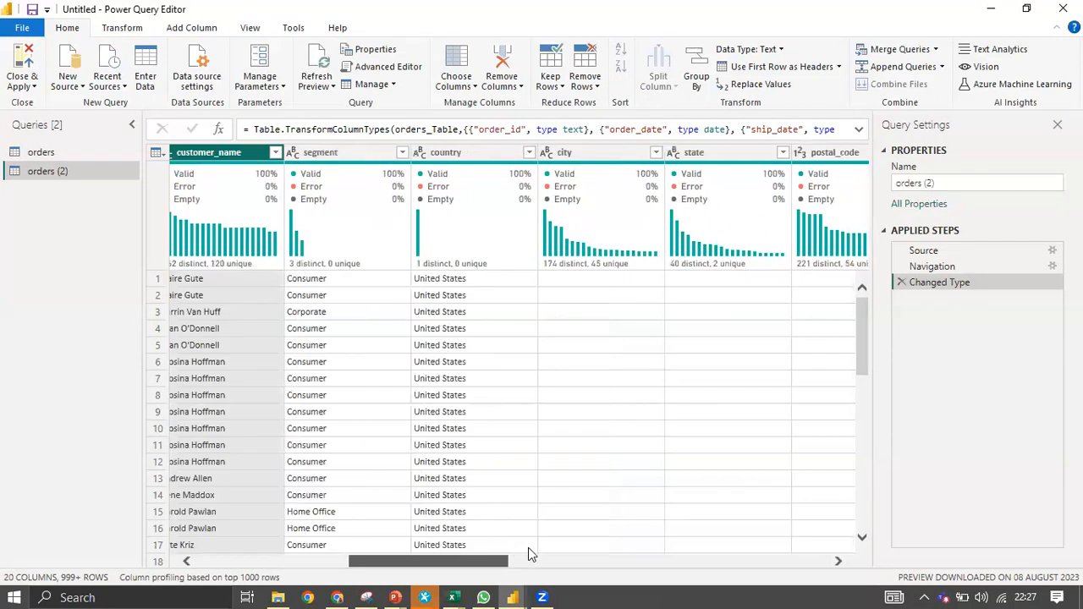
{"action": "scroll", "coordinate": [528, 550], "scroll_direction": "right", "scroll_amount": 3}
{"action": "scroll", "coordinate": [574, 553], "scroll_direction": "right", "scroll_amount": 2}
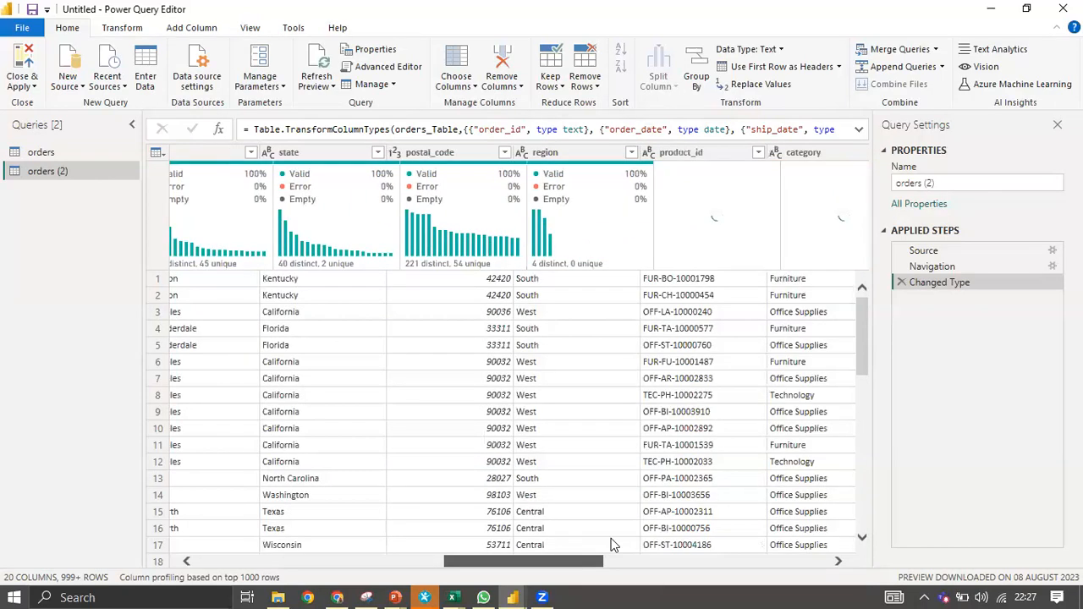
{"action": "scroll", "coordinate": [615, 545], "scroll_direction": "right", "scroll_amount": 2}
{"action": "scroll", "coordinate": [615, 542], "scroll_direction": "right", "scroll_amount": 2}
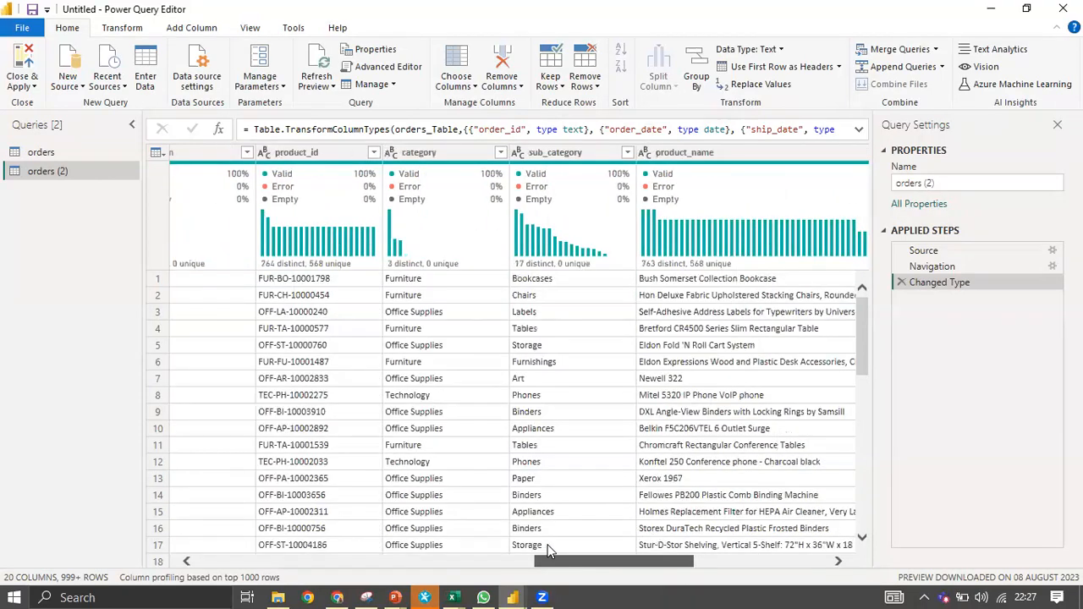
{"action": "scroll", "coordinate": [448, 542], "scroll_direction": "left", "scroll_amount": 4}
{"action": "scroll", "coordinate": [254, 535], "scroll_direction": "left", "scroll_amount": 8}
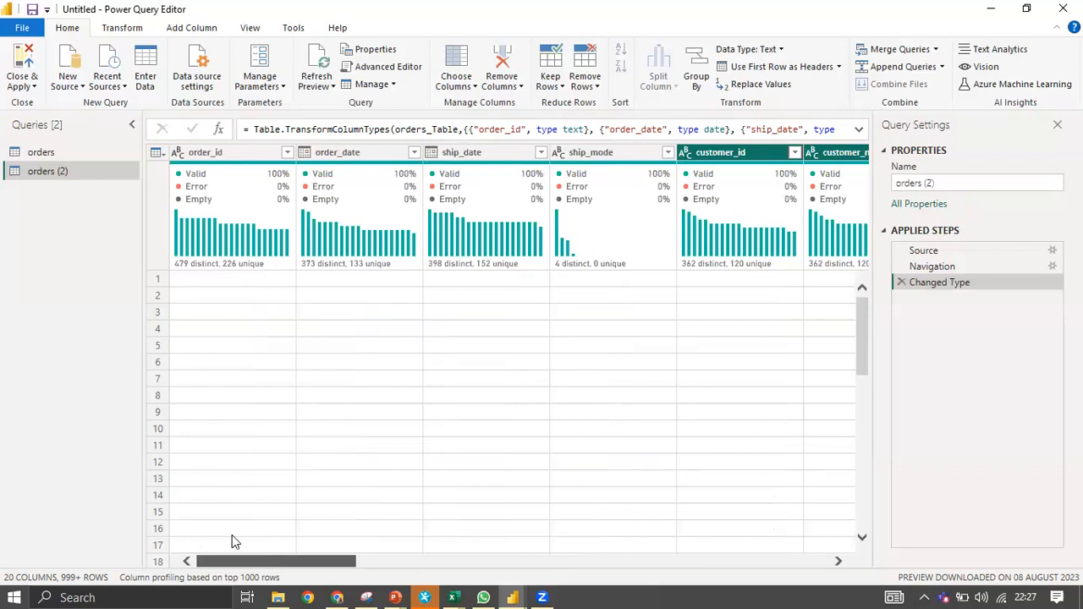
Remove all columns except customer_id and customer_name, and rename the query to 'customer'.
{"action": "right_click", "coordinate": [738, 153]}
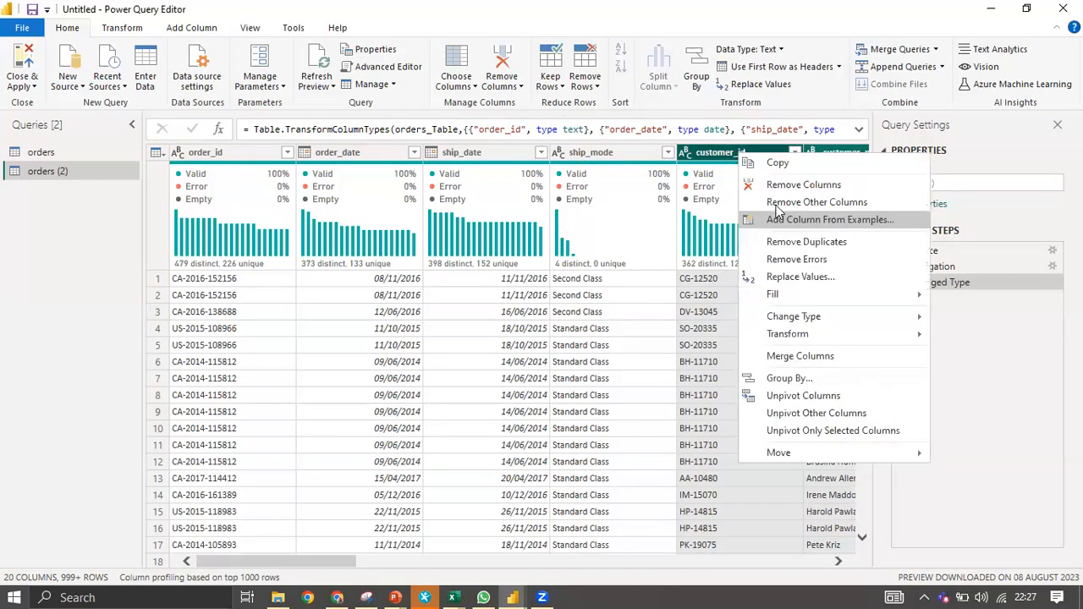
{"action": "left_click", "coordinate": [790, 204]}
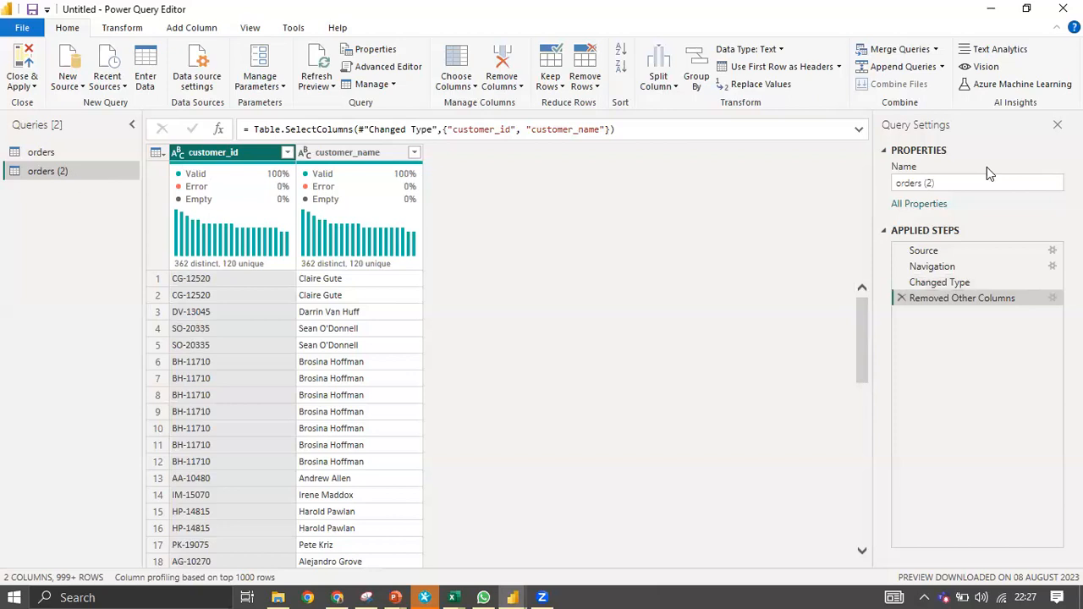
{"action": "left_click", "coordinate": [952, 181]}
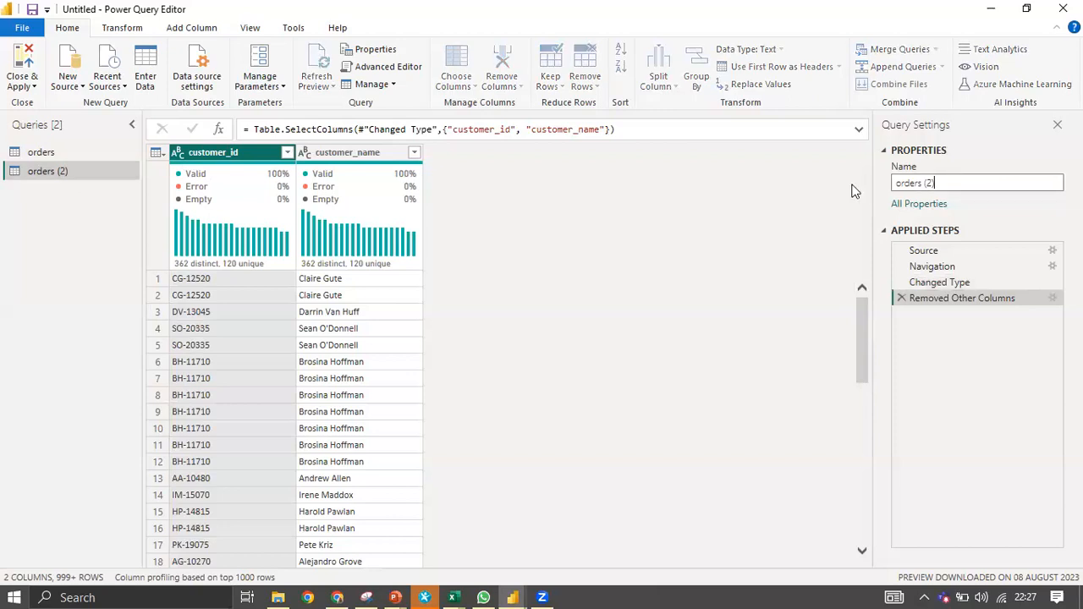
{"action": "key", "text": "ctrl+a"}
{"action": "type", "text": "customer"}
{"action": "key", "text": "Return"}
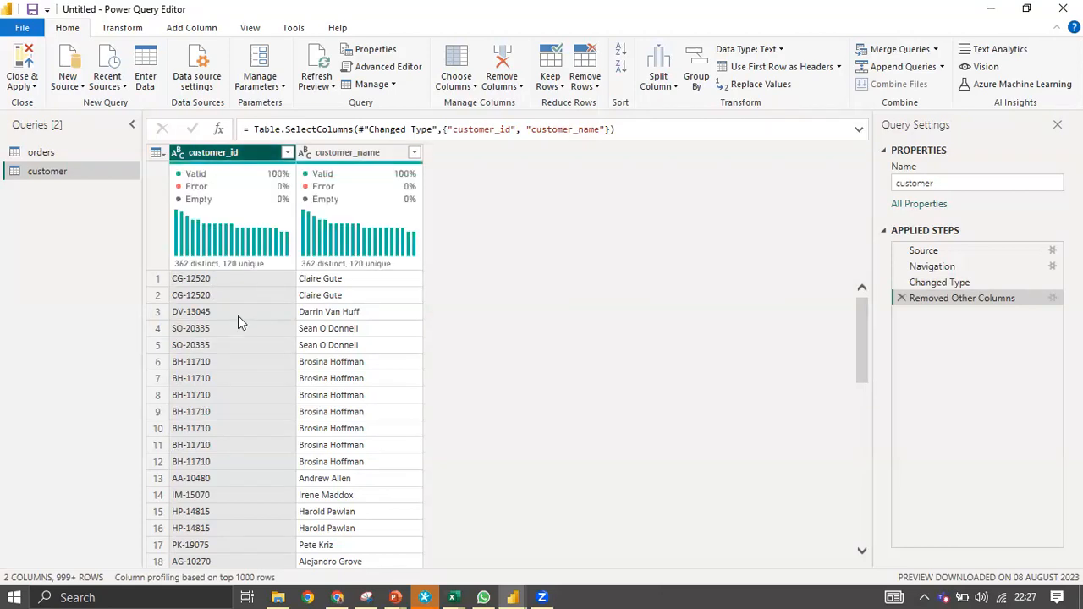
Scroll through the customer query's rows, then switch to the orders query.
{"action": "scroll", "coordinate": [238, 316], "scroll_direction": "down", "scroll_amount": 1}
{"action": "scroll", "coordinate": [239, 316], "scroll_direction": "down", "scroll_amount": 10}
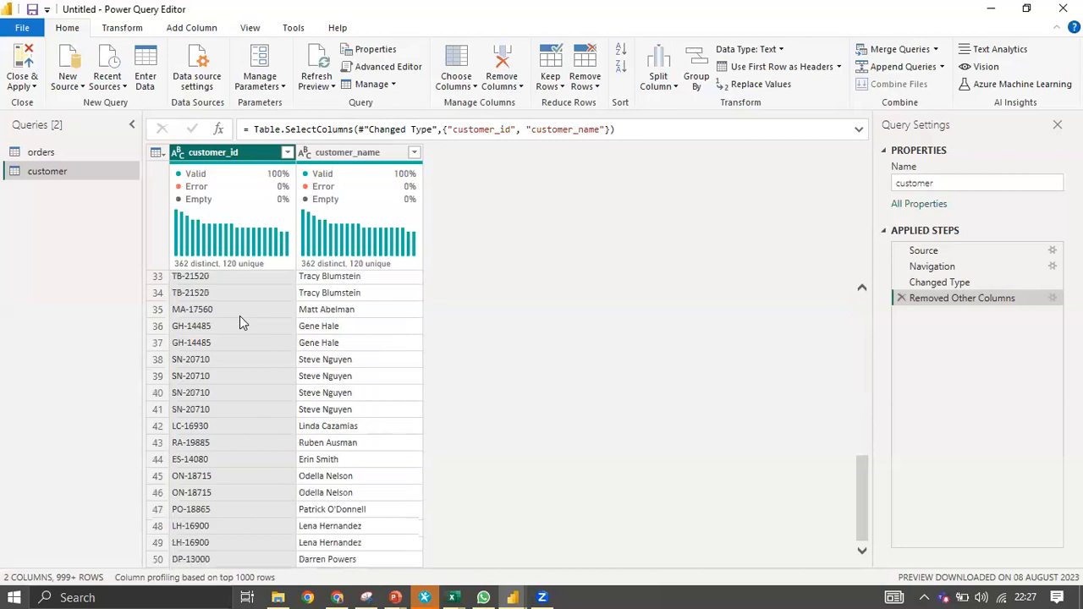
{"action": "scroll", "coordinate": [239, 315], "scroll_direction": "up", "scroll_amount": 10}
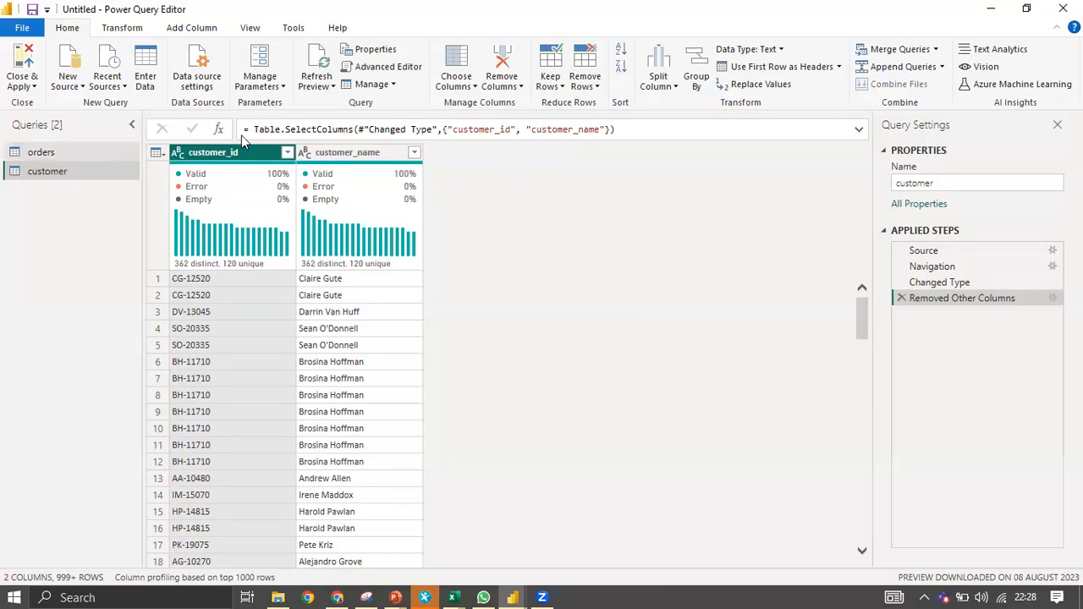
{"action": "left_click", "coordinate": [64, 149]}
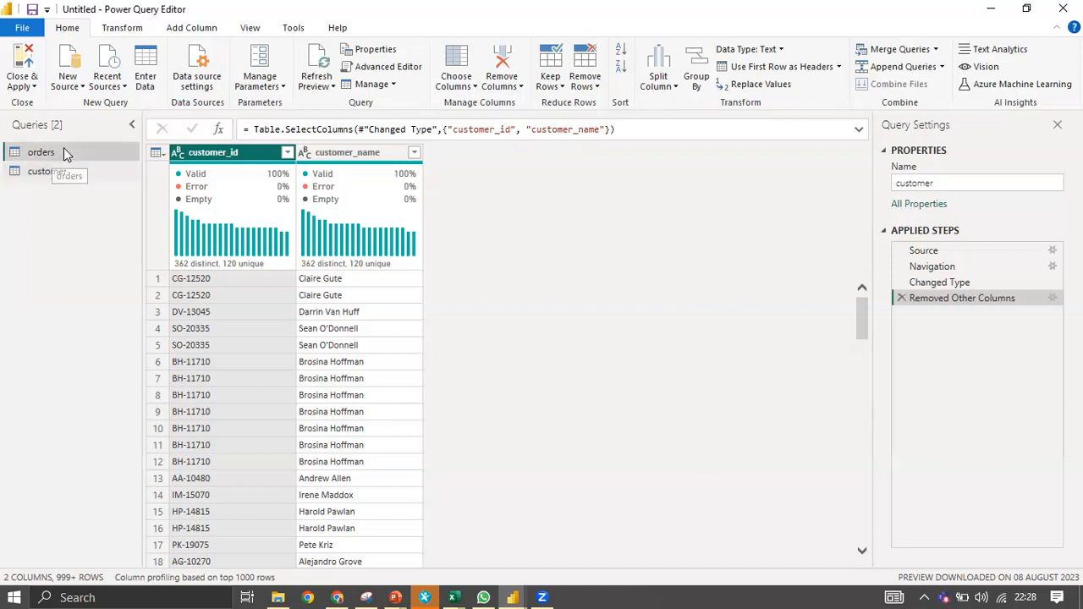
Apply Remove Duplicates from the table menu of the customer query, leaving one row per customer.
{"action": "left_click_drag", "start_coordinate": [283, 560], "coordinate": [799, 525]}
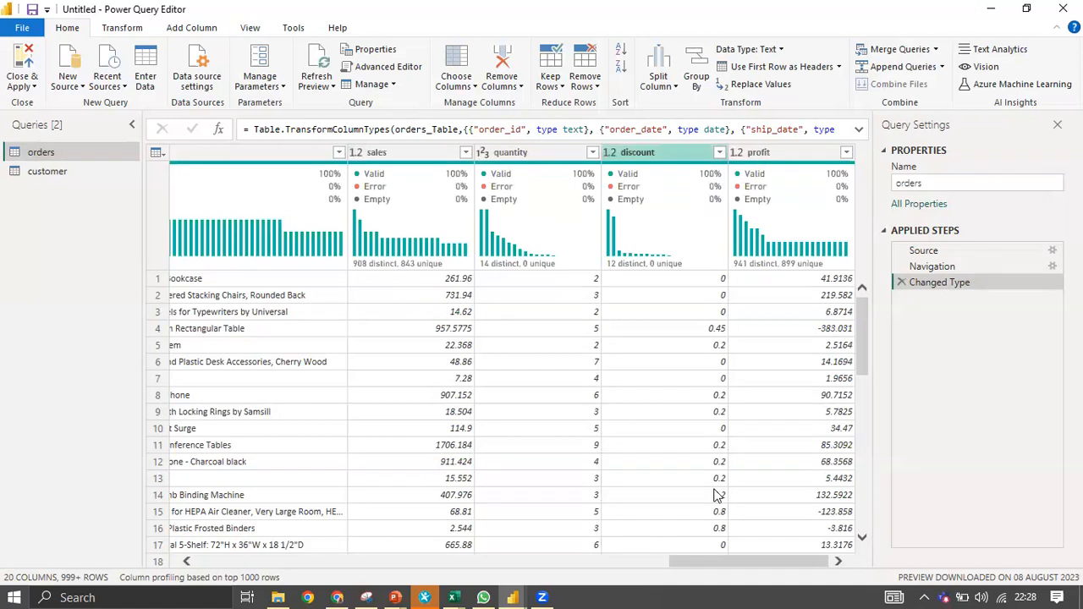
{"action": "left_click_drag", "start_coordinate": [745, 565], "coordinate": [195, 572]}
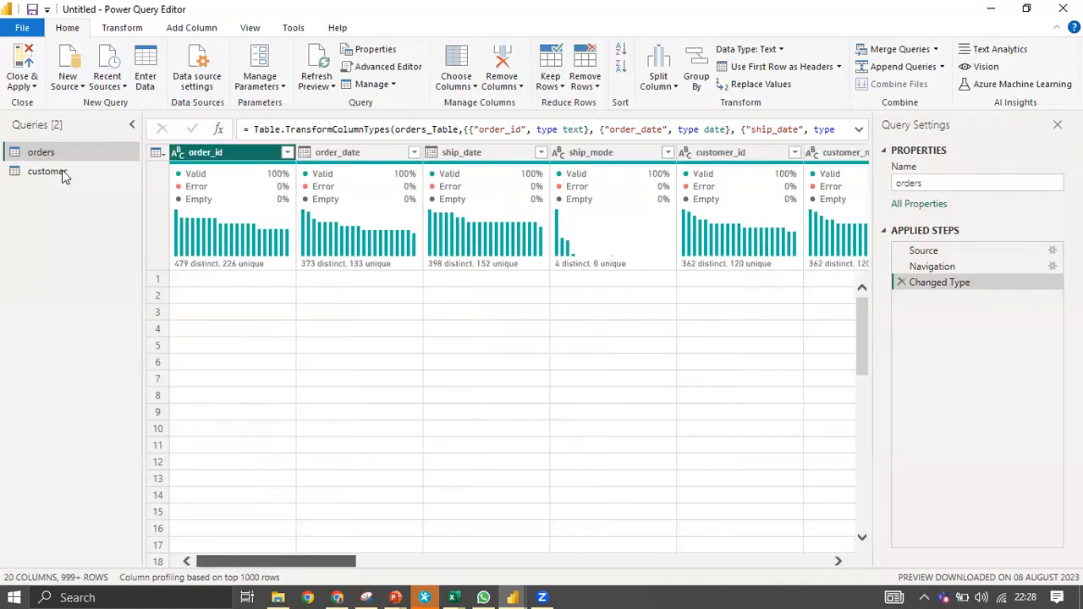
{"action": "left_click", "coordinate": [75, 172]}
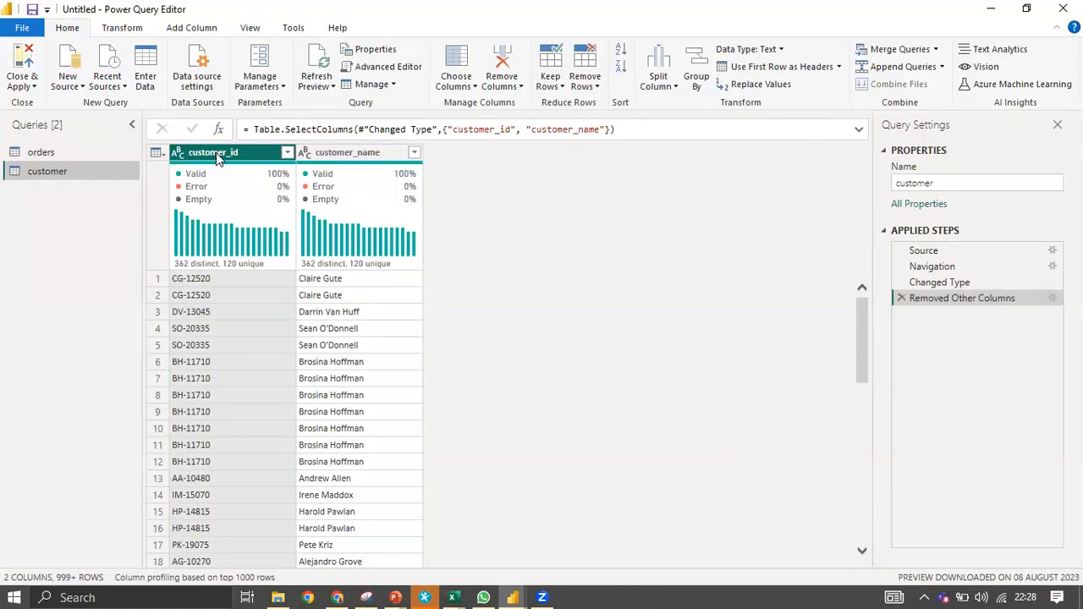
{"action": "right_click", "coordinate": [202, 156]}
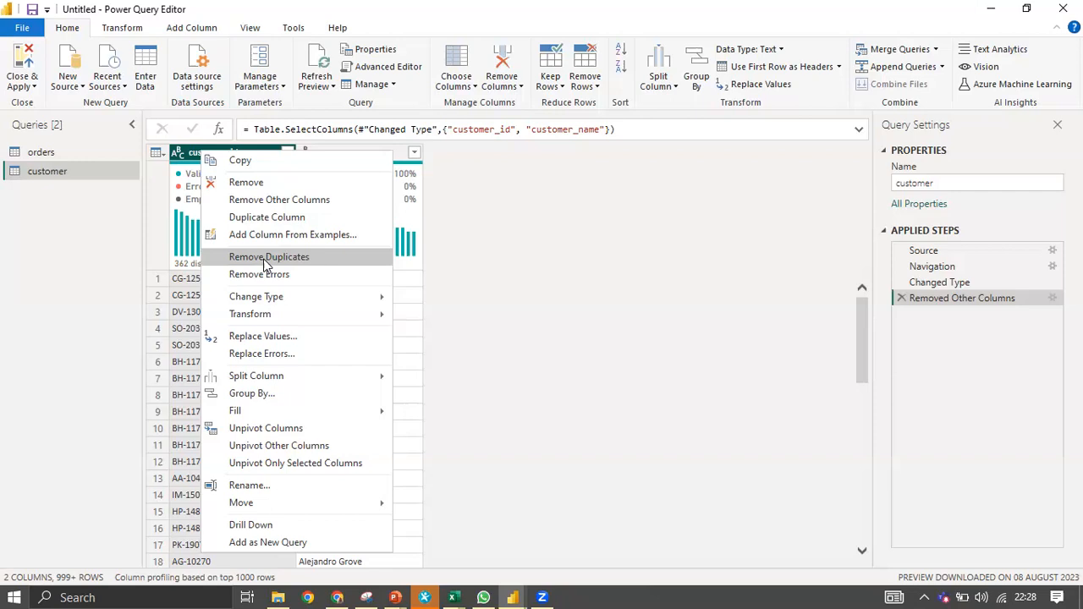
{"action": "left_click", "coordinate": [99, 296]}
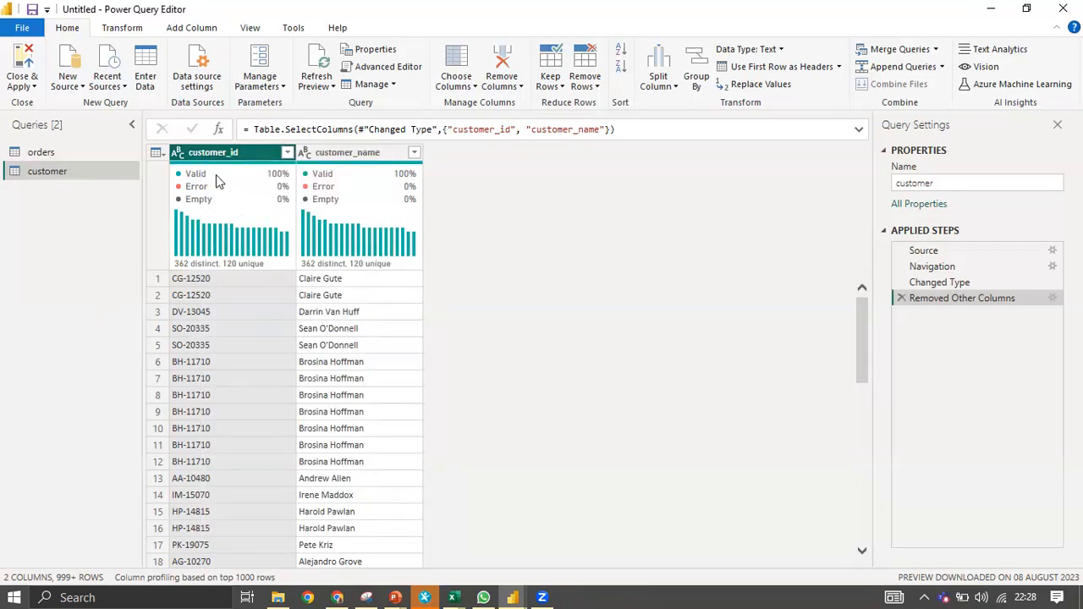
{"action": "mouse_move", "coordinate": [216, 175]}
{"action": "left_click", "coordinate": [158, 154]}
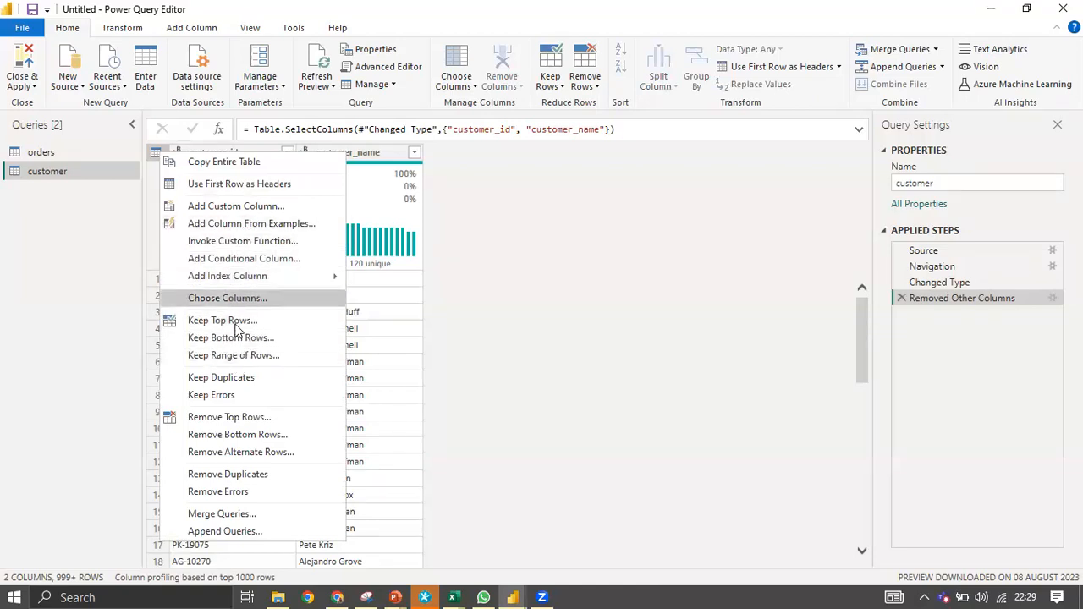
{"action": "left_click", "coordinate": [251, 475]}
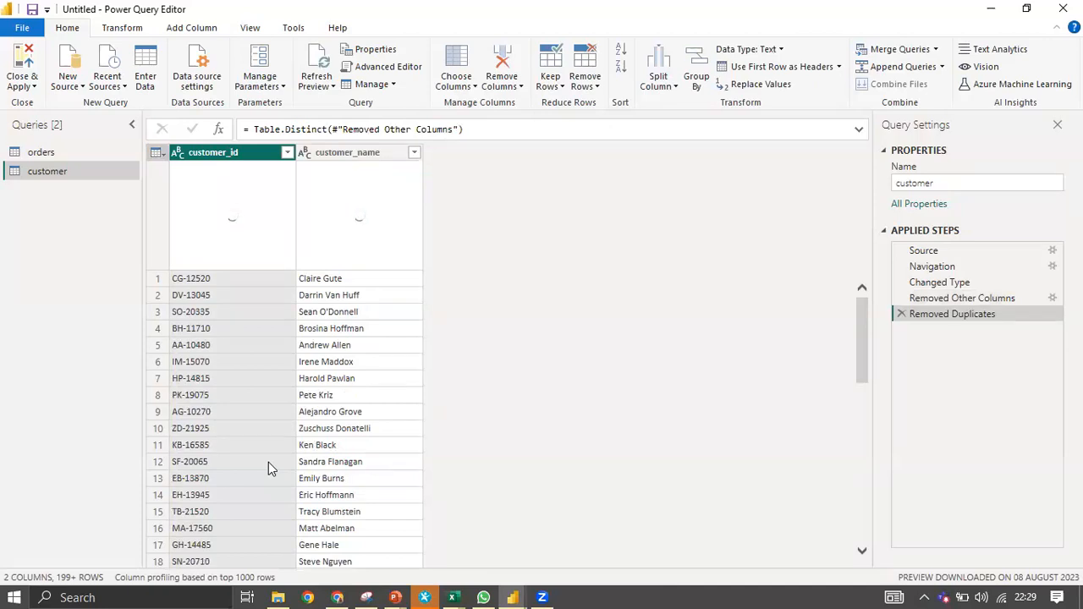
Duplicate the orders query and rename the copy to 'location'.
{"action": "left_click", "coordinate": [56, 154]}
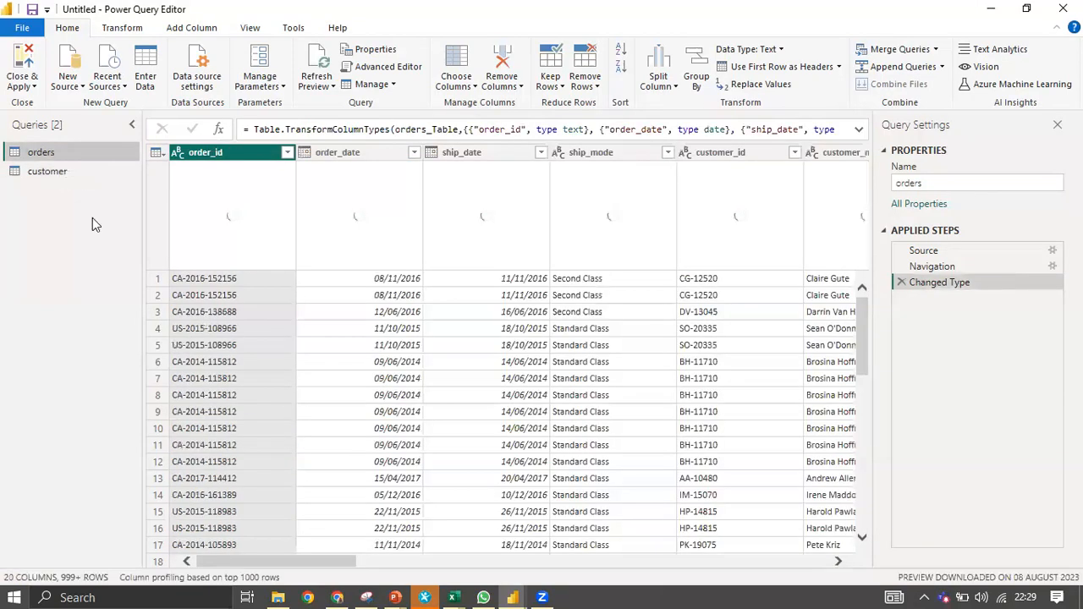
{"action": "right_click", "coordinate": [56, 155]}
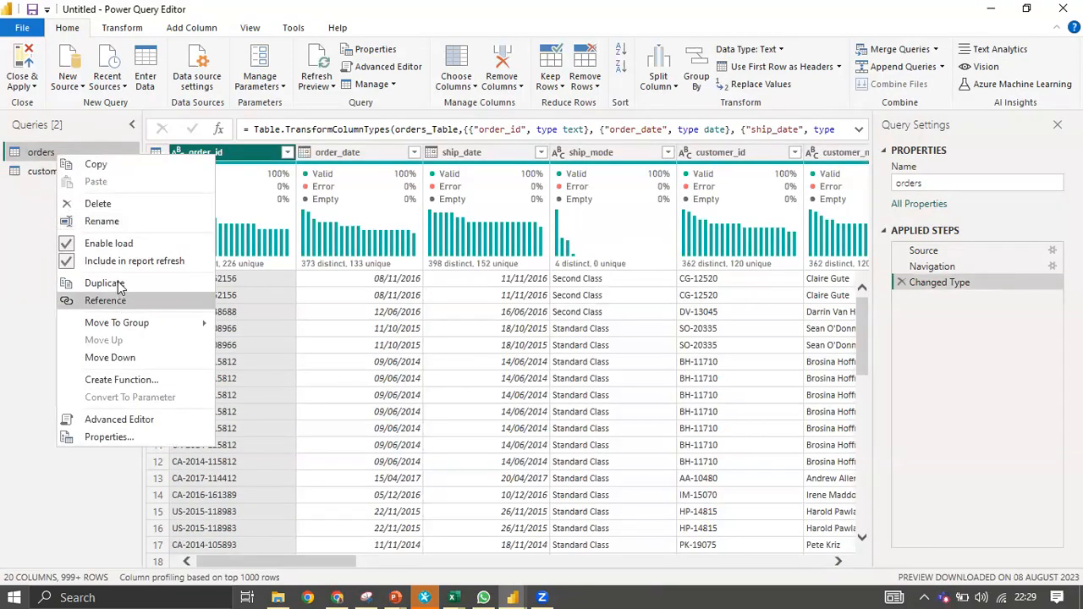
{"action": "left_click", "coordinate": [117, 283]}
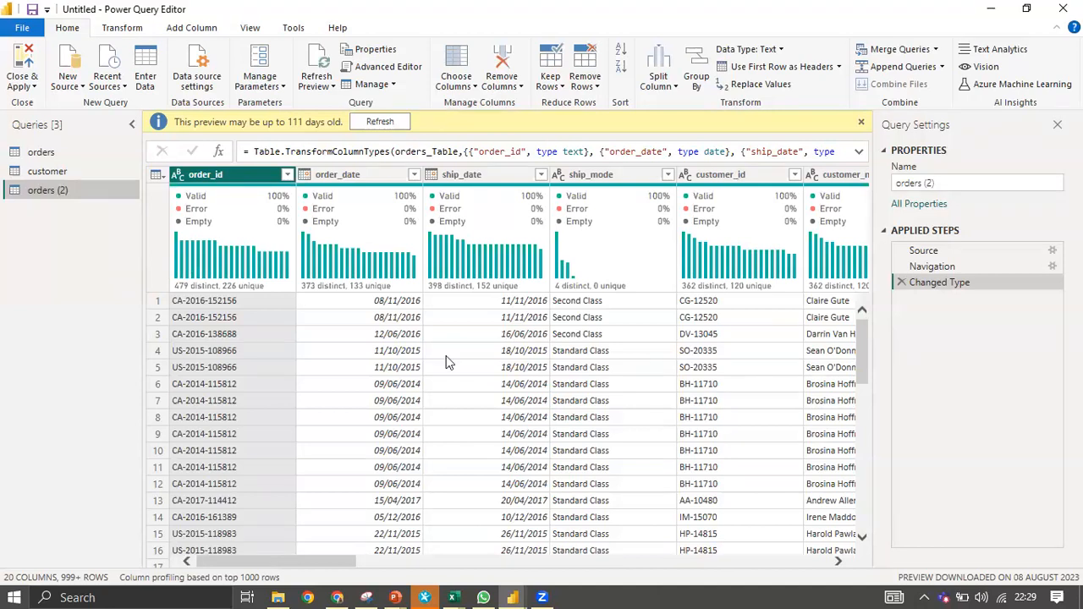
{"action": "left_click", "coordinate": [381, 565]}
{"action": "left_click_drag", "start_coordinate": [394, 559], "coordinate": [397, 559]}
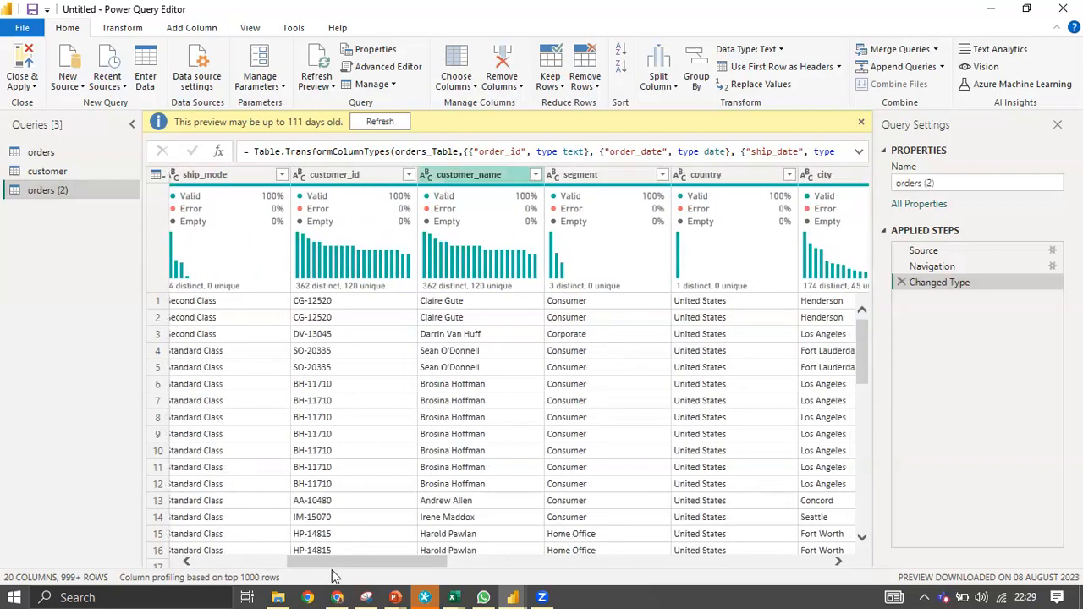
{"action": "left_click_drag", "start_coordinate": [341, 560], "coordinate": [401, 572]}
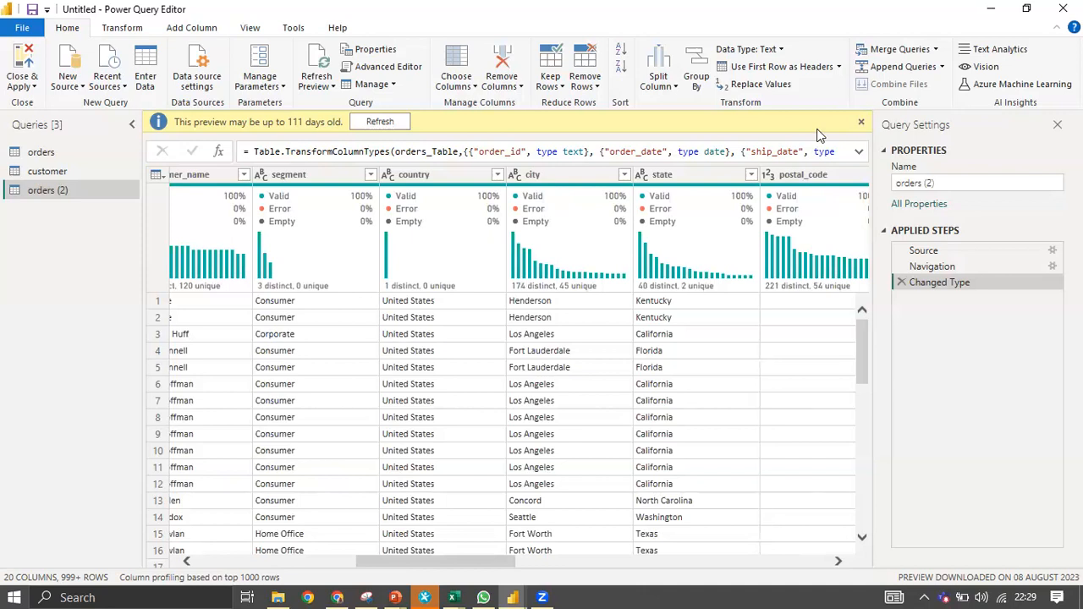
{"action": "left_click", "coordinate": [954, 182]}
{"action": "key", "text": "ctrl+a"}
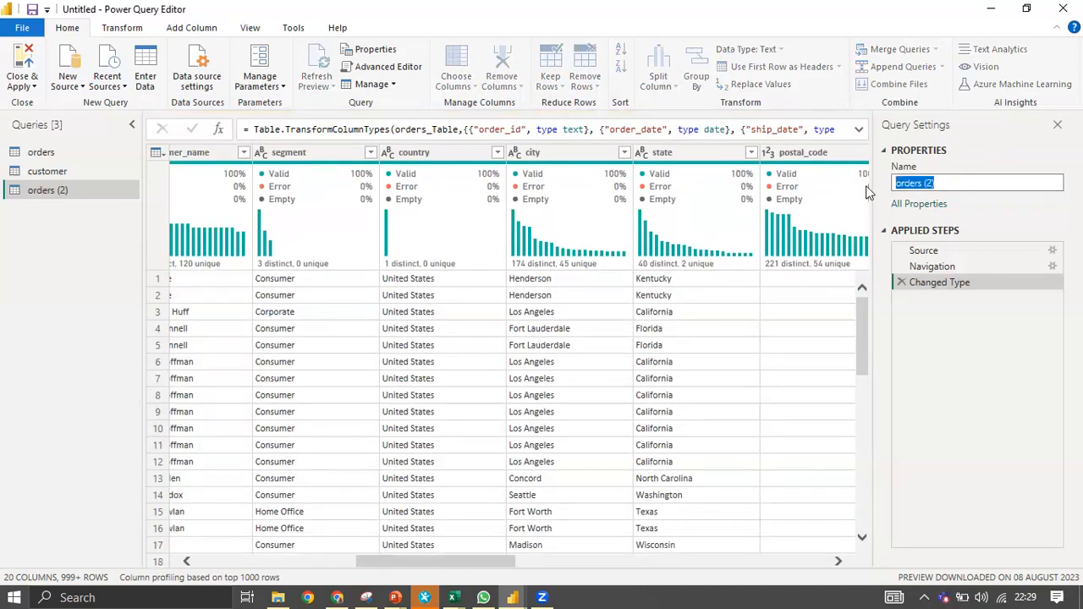
{"action": "type", "text": "location"}
{"action": "key", "text": "Return"}
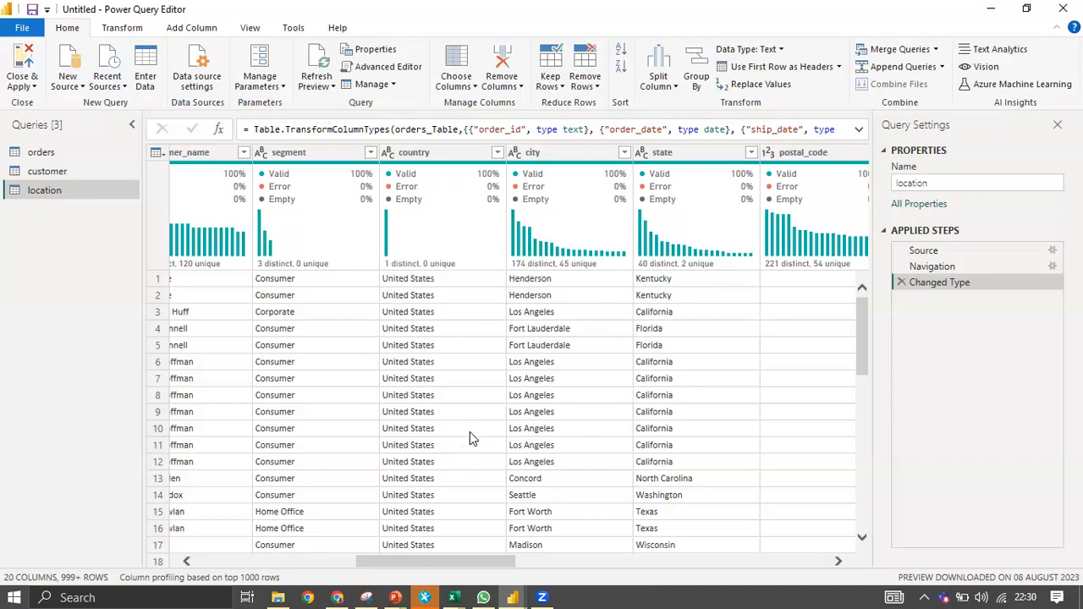
Keep only the country, city, state, postal_code and region columns in location.
{"action": "left_click", "coordinate": [426, 155]}
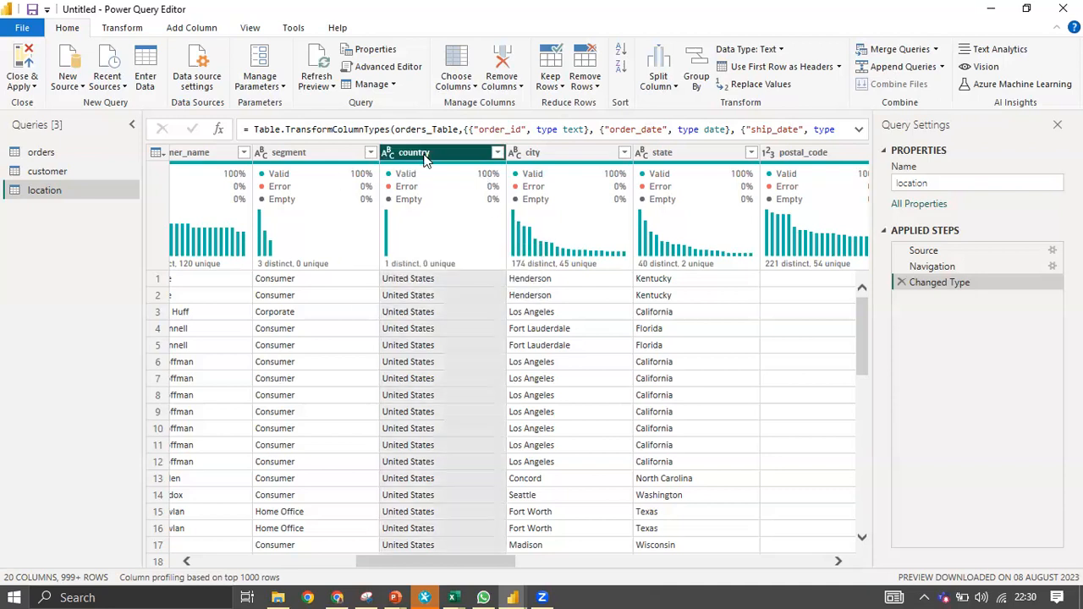
{"action": "left_click", "coordinate": [570, 152], "text": "ctrl"}
{"action": "left_click", "coordinate": [680, 157], "text": "ctrl"}
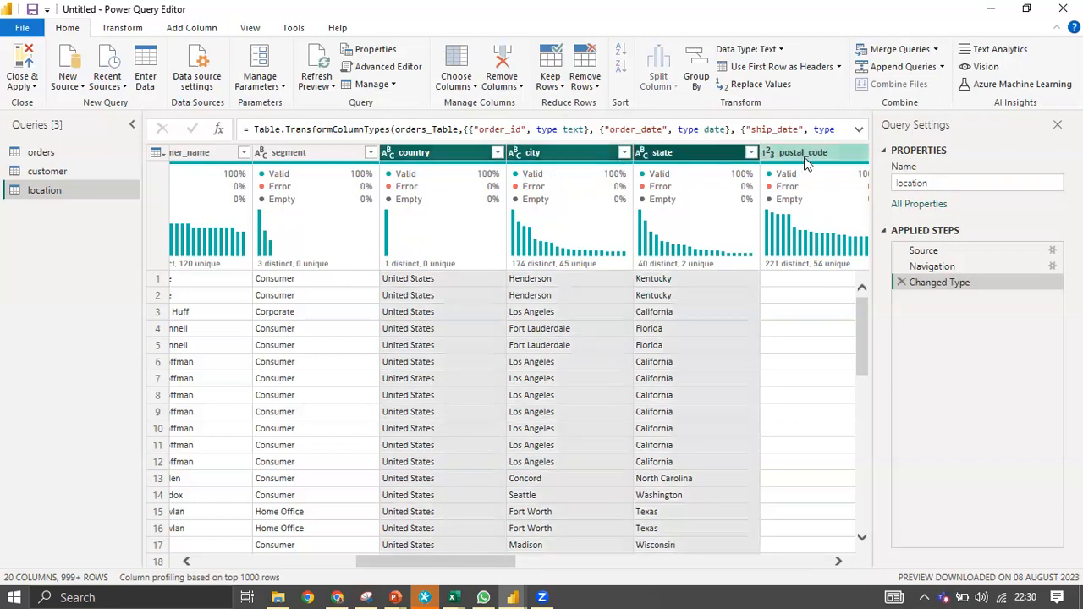
{"action": "left_click", "coordinate": [808, 156], "text": "ctrl"}
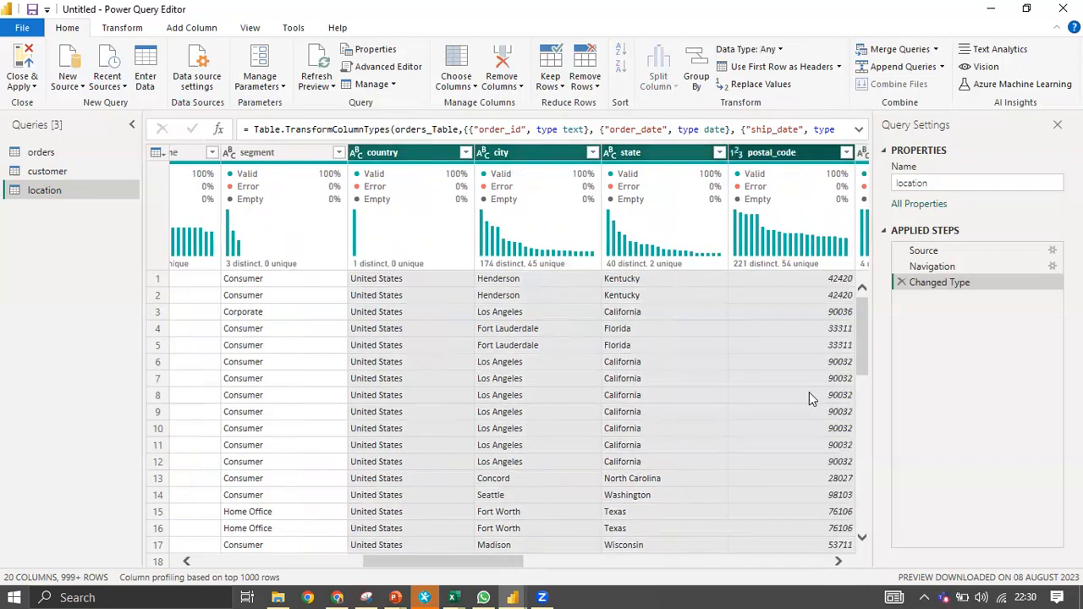
{"action": "left_click", "coordinate": [837, 561]}
{"action": "left_click", "coordinate": [837, 562]}
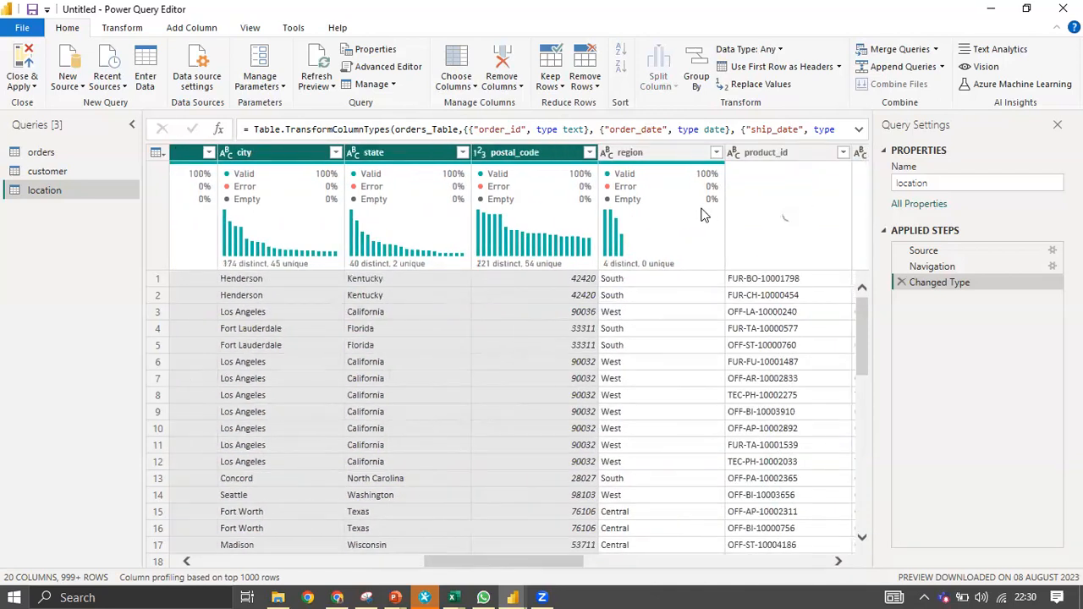
{"action": "mouse_move", "coordinate": [700, 215]}
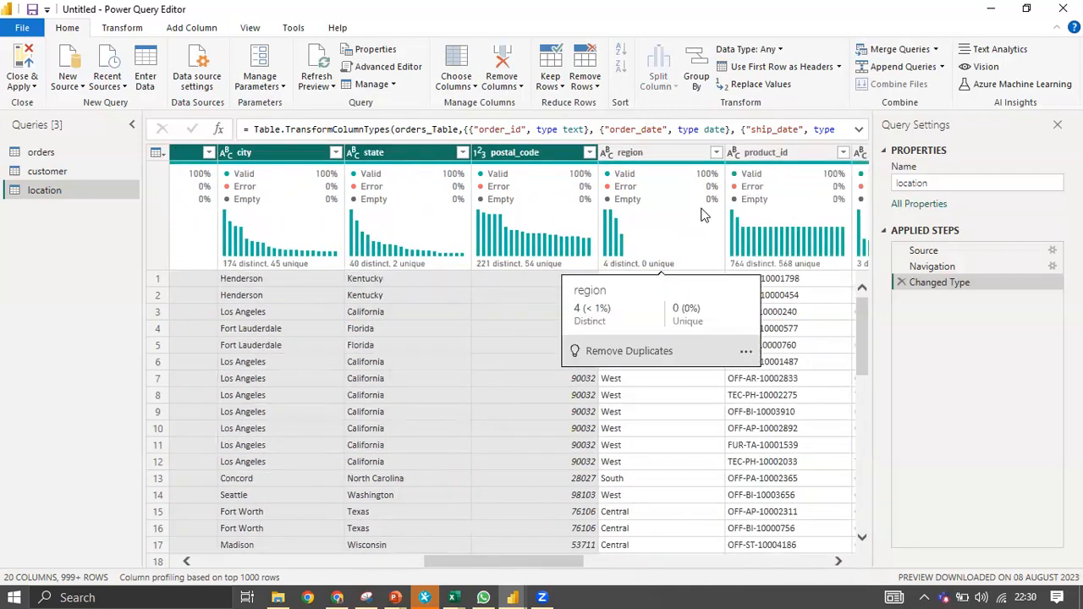
{"action": "left_click", "coordinate": [660, 154], "text": "ctrl"}
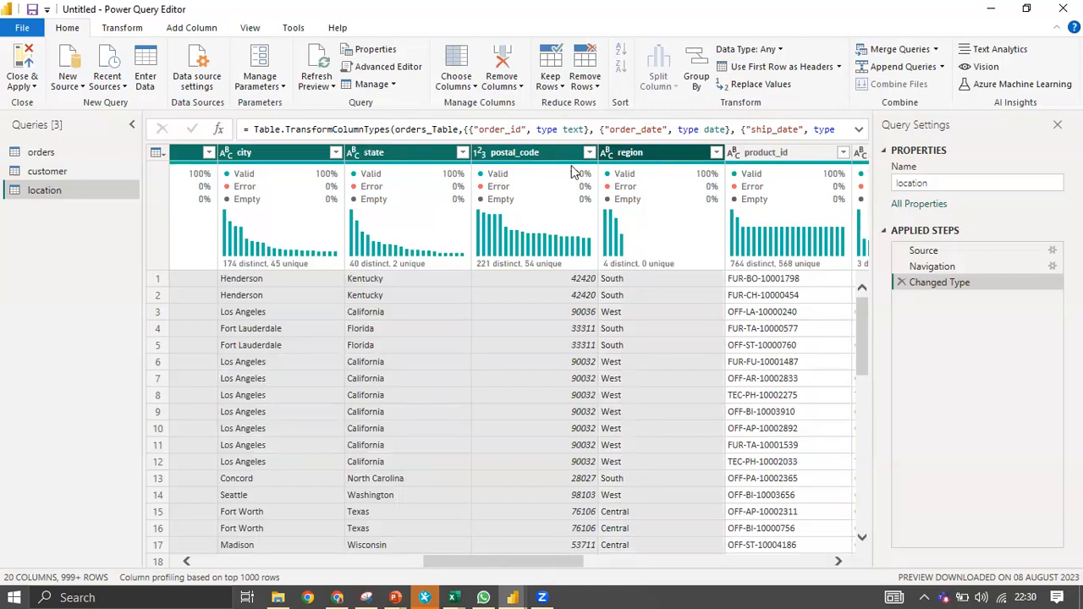
{"action": "scroll", "coordinate": [839, 563], "scroll_direction": "right", "scroll_amount": 3}
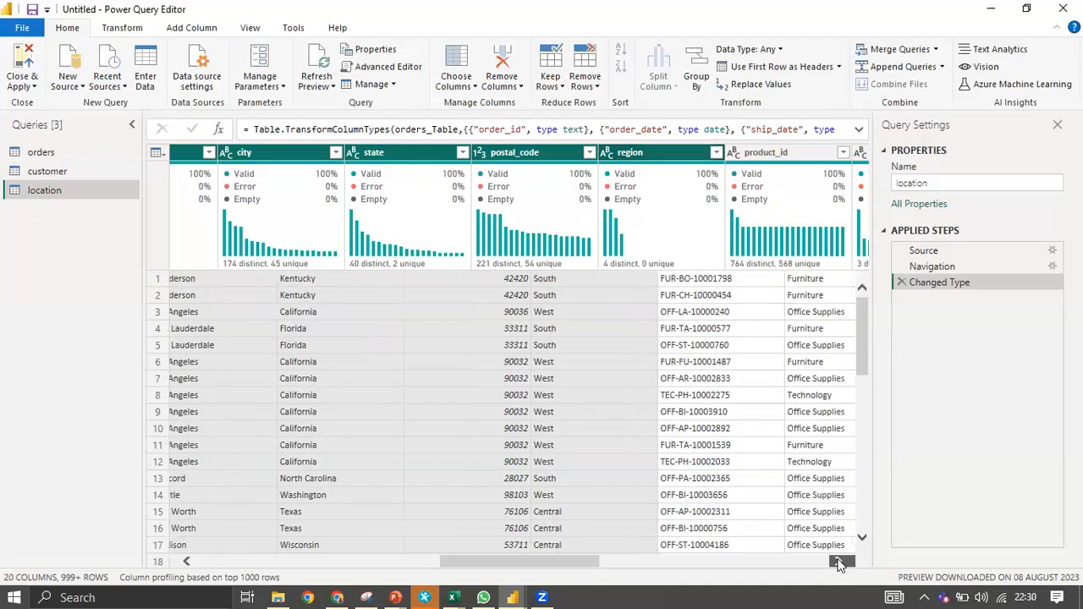
{"action": "scroll", "coordinate": [839, 563], "scroll_direction": "right", "scroll_amount": 3}
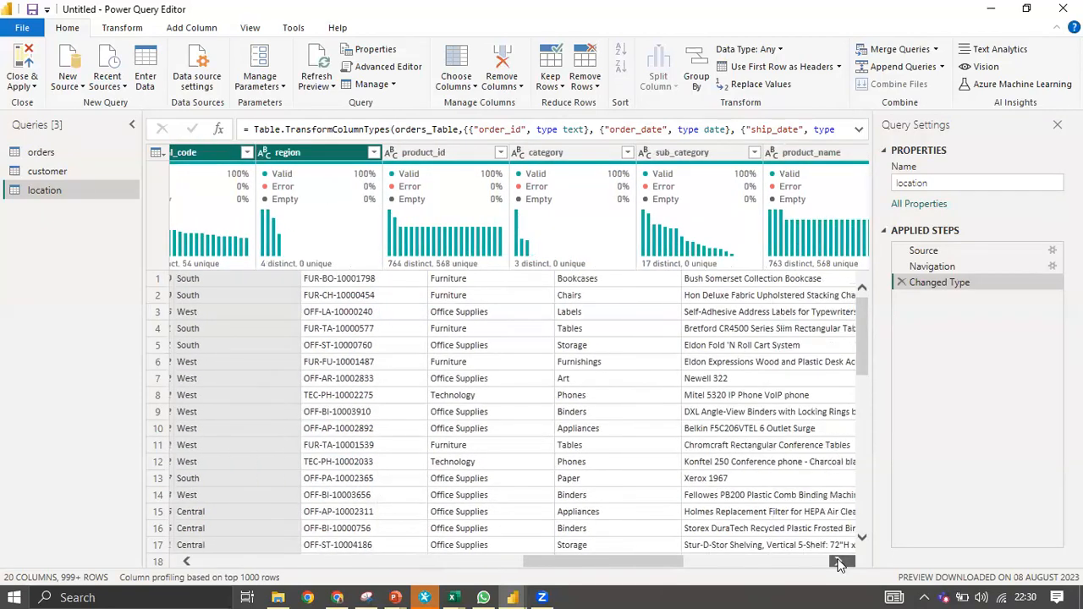
{"action": "scroll", "coordinate": [839, 562], "scroll_direction": "right", "scroll_amount": 4}
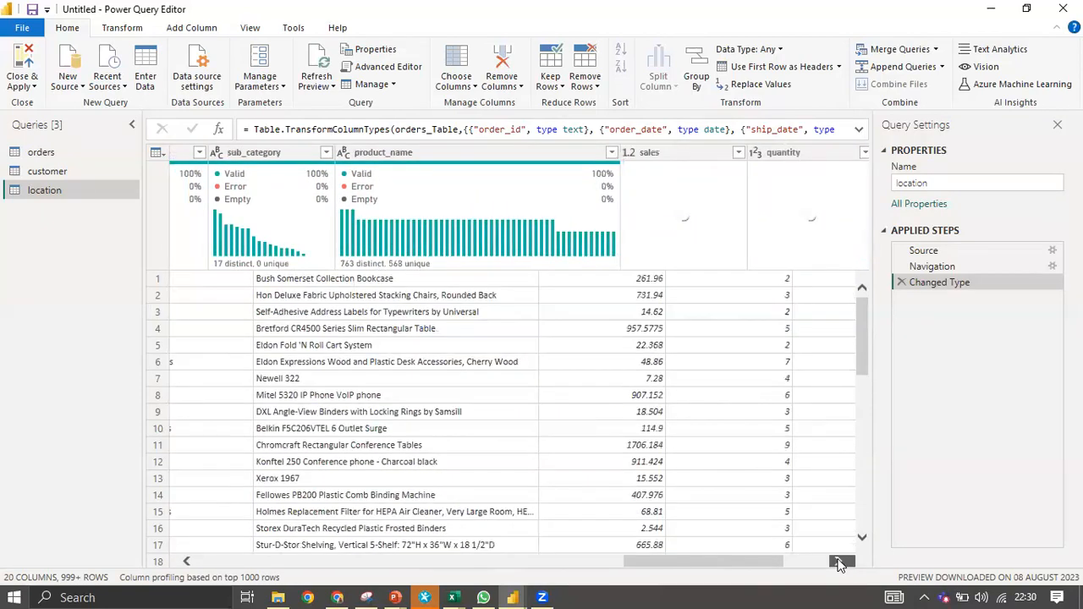
{"action": "left_click_drag", "start_coordinate": [731, 562], "coordinate": [394, 586]}
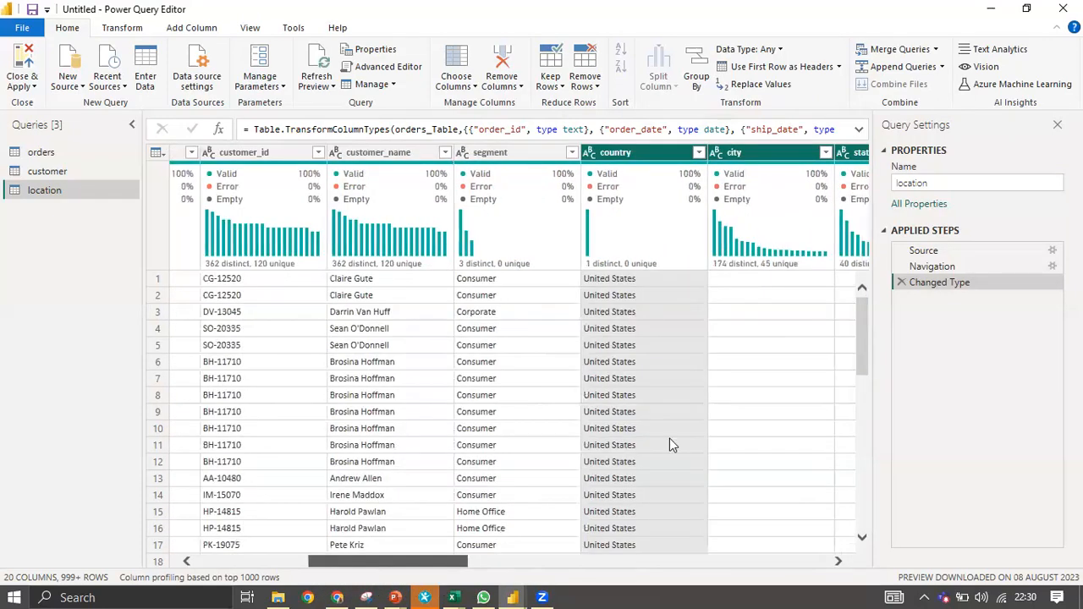
{"action": "right_click", "coordinate": [666, 147]}
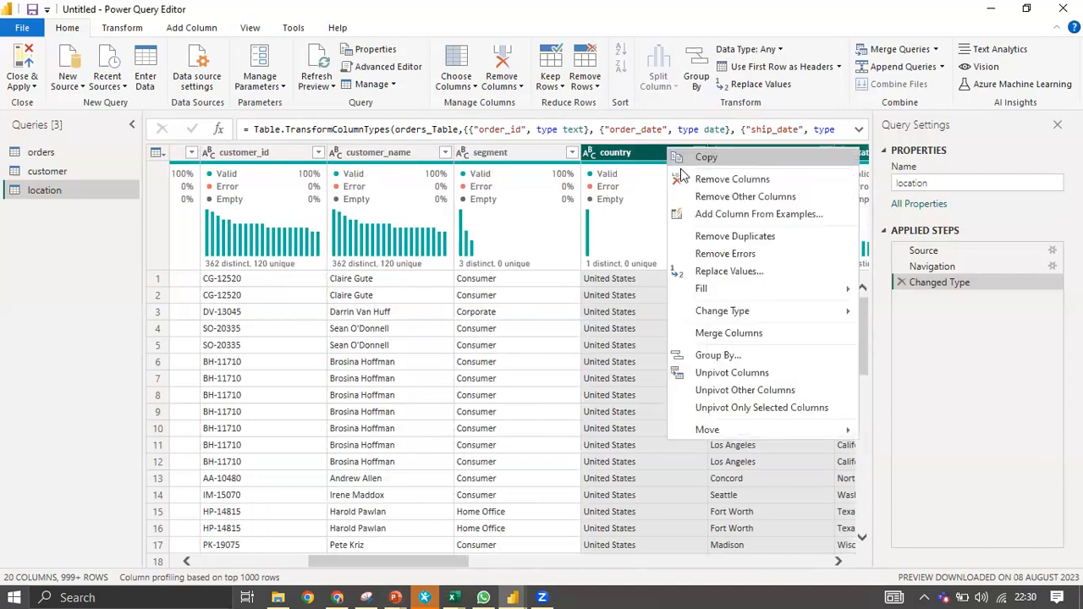
{"action": "left_click", "coordinate": [726, 197]}
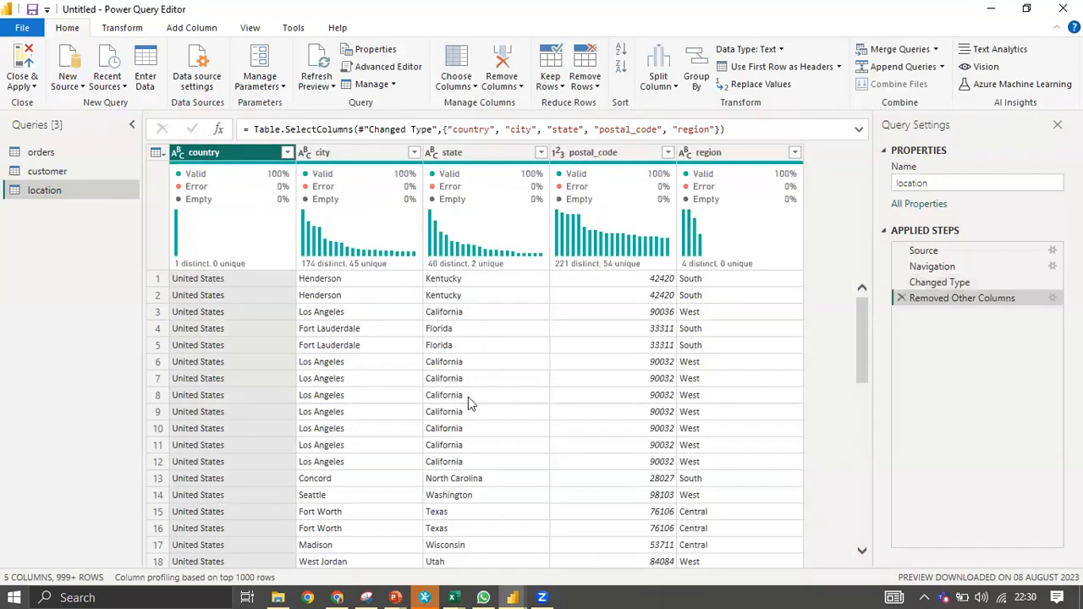
{"action": "scroll", "coordinate": [468, 396], "scroll_direction": "down", "scroll_amount": 3}
{"action": "scroll", "coordinate": [627, 232], "scroll_direction": "up", "scroll_amount": 3}
Move postal_code to the first column and remove duplicate postal codes, leaving 631 rows.
{"action": "left_click_drag", "start_coordinate": [631, 152], "coordinate": [269, 173]}
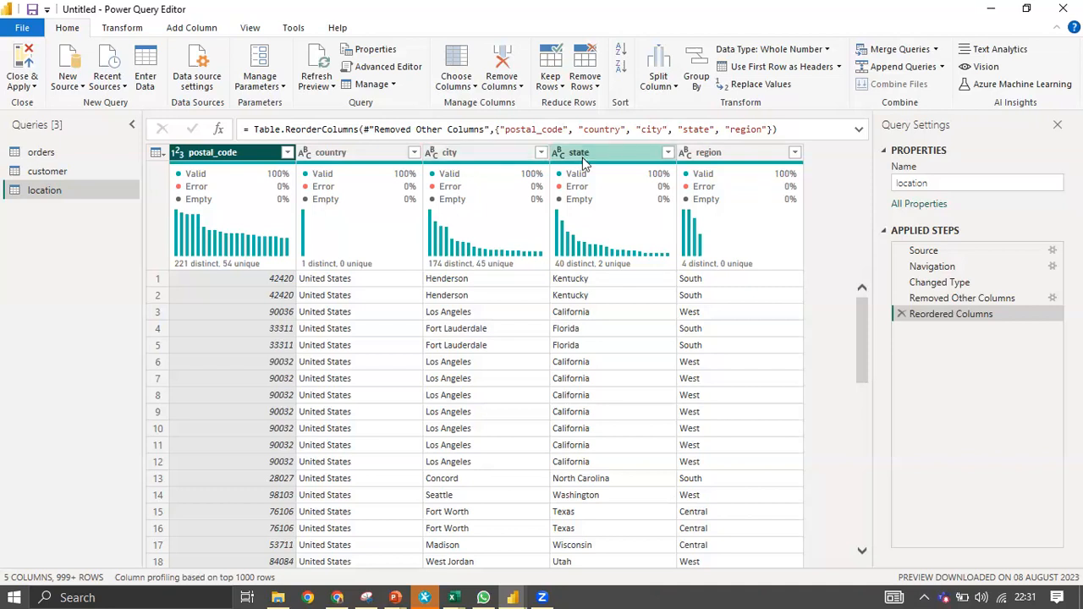
{"action": "right_click", "coordinate": [207, 158]}
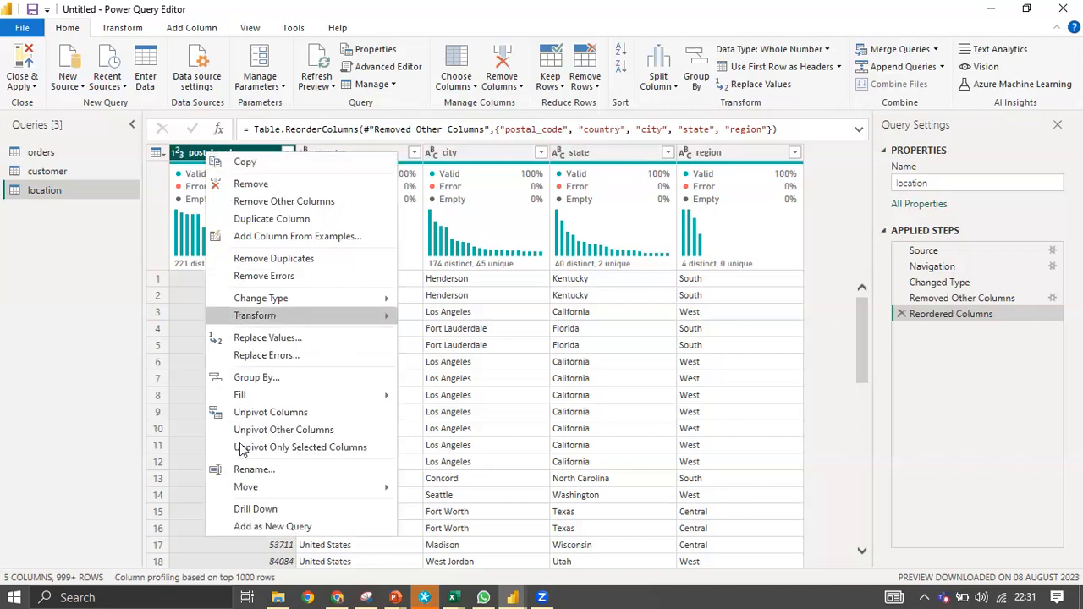
{"action": "left_click", "coordinate": [299, 259]}
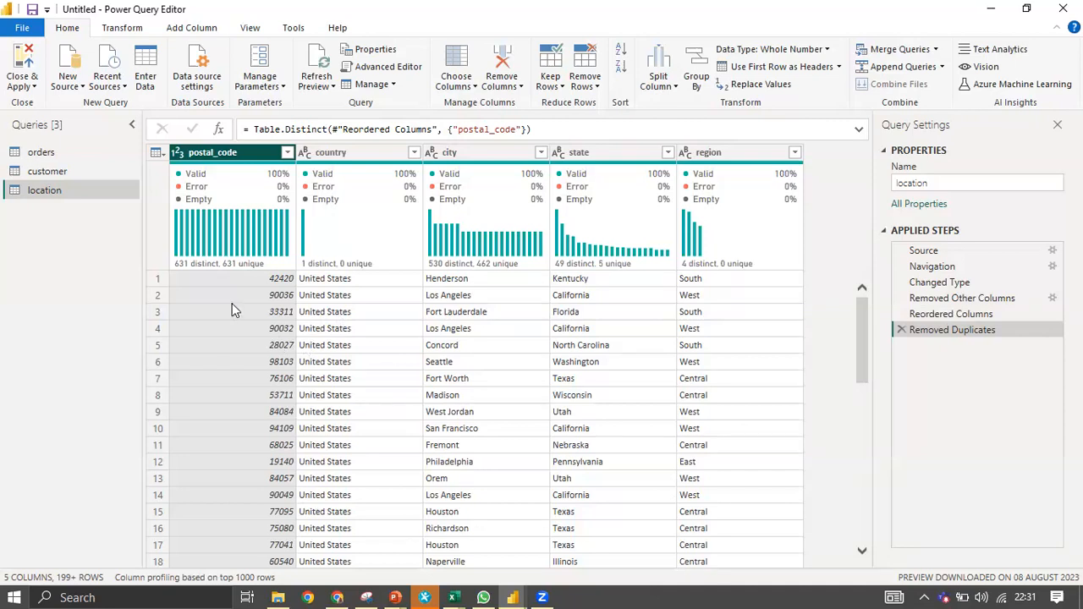
{"action": "scroll", "coordinate": [265, 385], "scroll_direction": "down", "scroll_amount": 1}
{"action": "scroll", "coordinate": [265, 389], "scroll_direction": "up", "scroll_amount": 1}
{"action": "scroll", "coordinate": [288, 394], "scroll_direction": "down", "scroll_amount": 5}
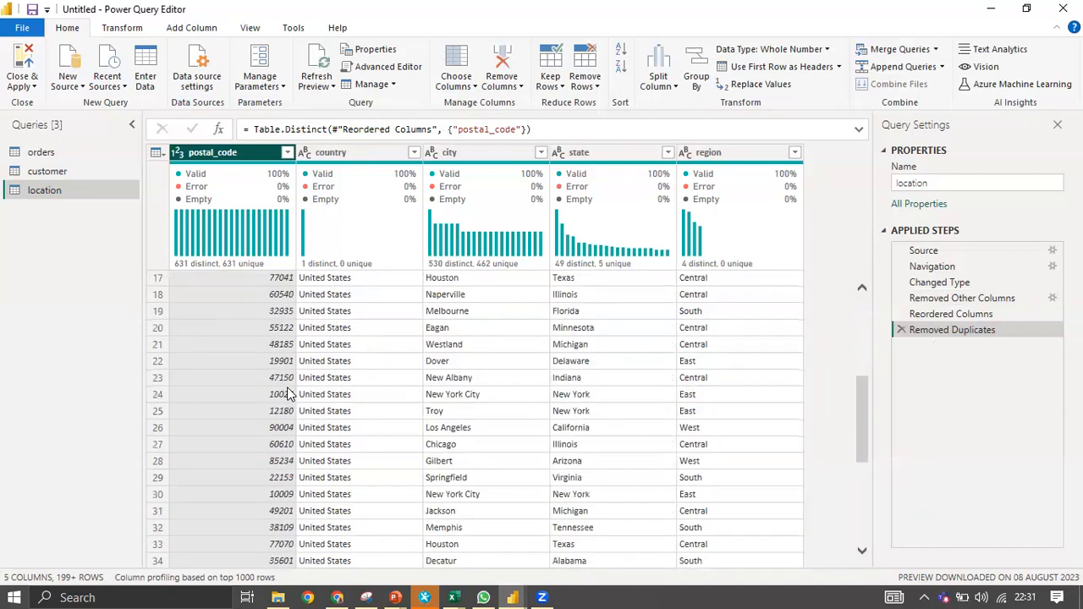
{"action": "scroll", "coordinate": [288, 393], "scroll_direction": "up", "scroll_amount": 5}
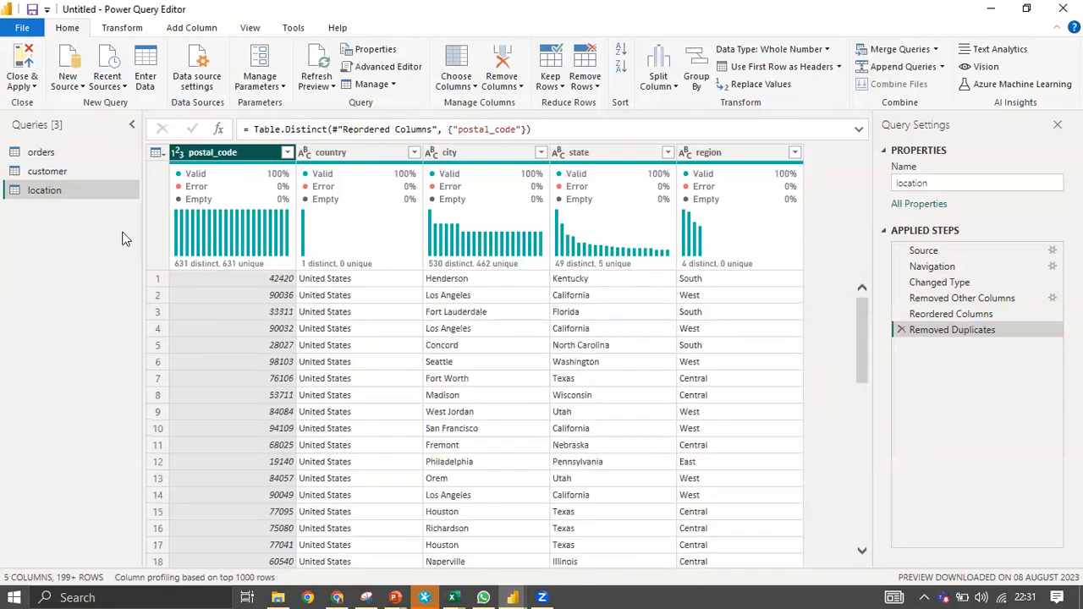
{"action": "left_click", "coordinate": [54, 154]}
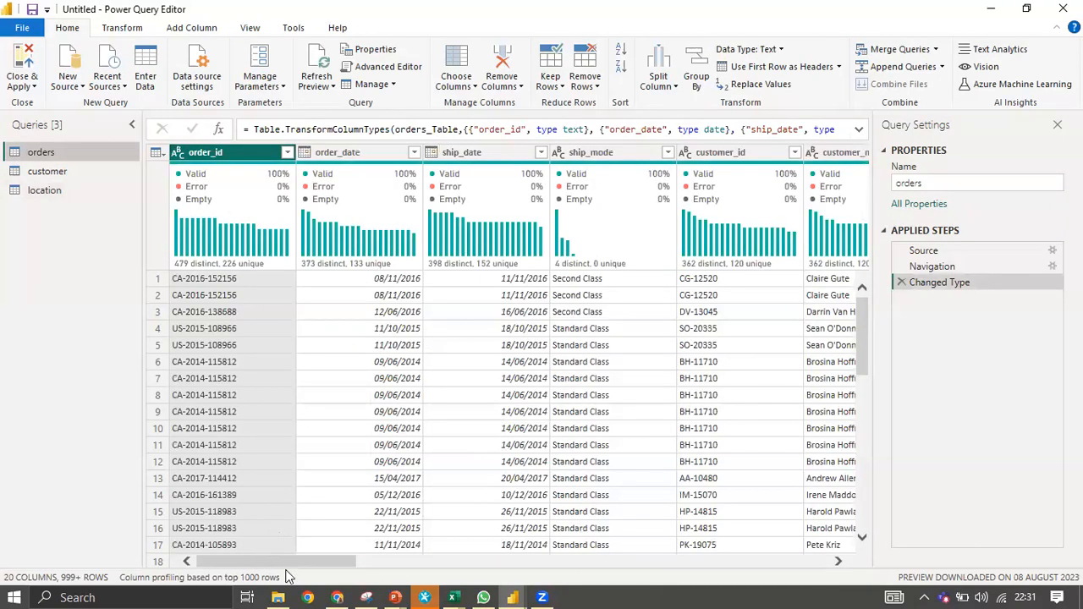
Duplicate the orders query, creating orders (2) with all 20 columns.
{"action": "left_click_drag", "start_coordinate": [298, 564], "coordinate": [620, 555]}
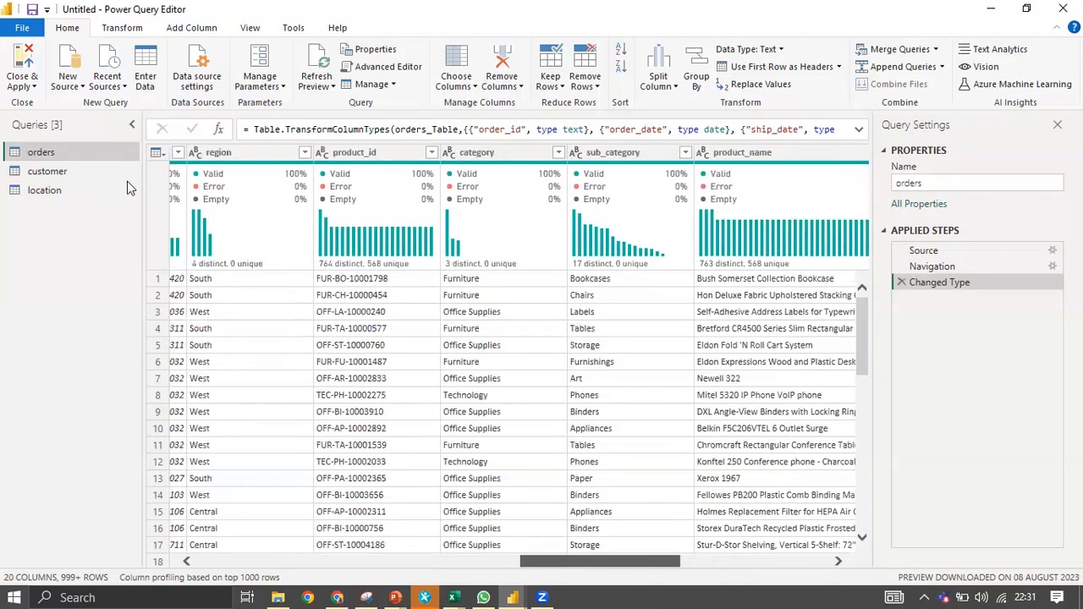
{"action": "right_click", "coordinate": [94, 154]}
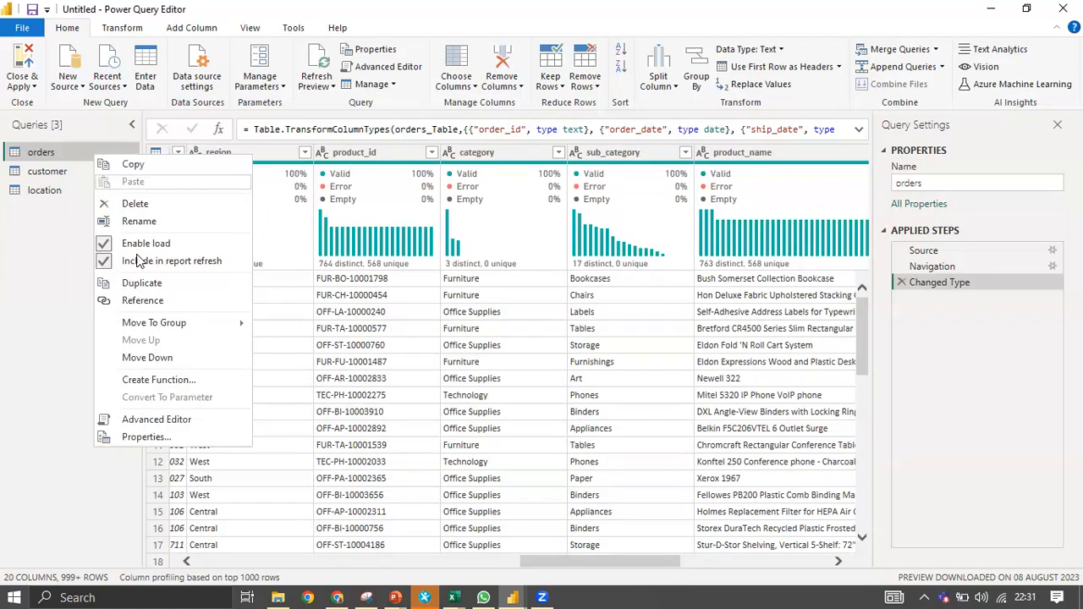
{"action": "left_click", "coordinate": [153, 283]}
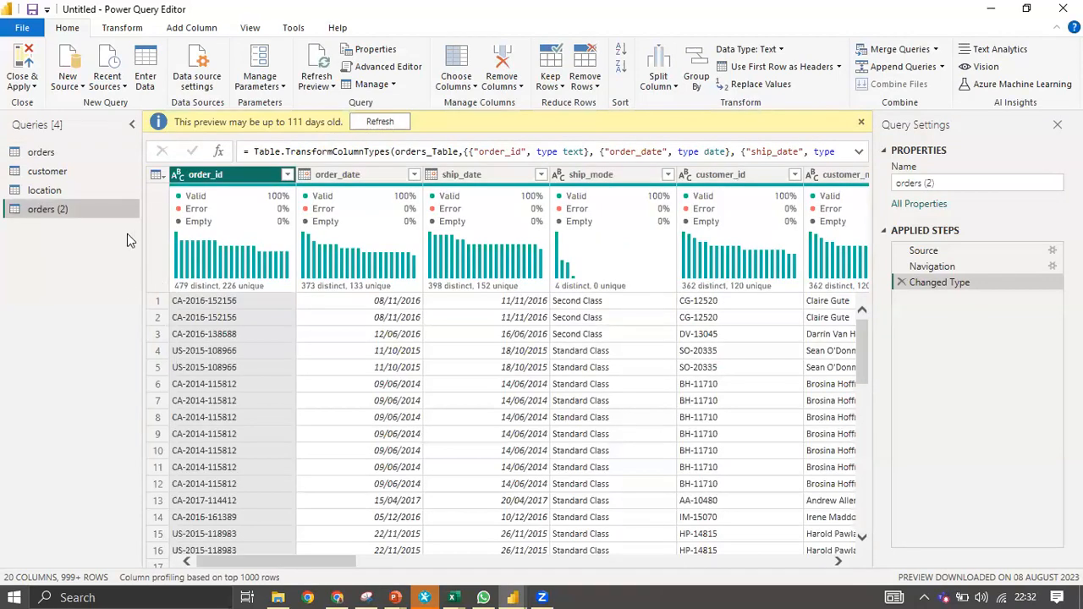
In orders (2), keep only product_id, category, sub_category and product_name via Remove Other Columns.
{"action": "left_click", "coordinate": [858, 126]}
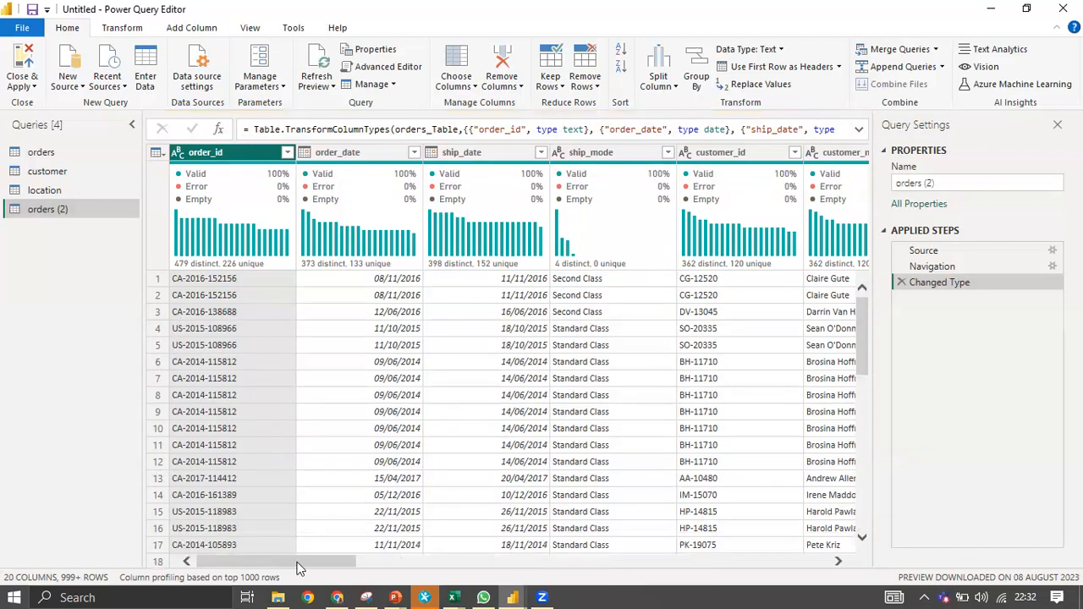
{"action": "left_click_drag", "start_coordinate": [296, 566], "coordinate": [628, 531]}
{"action": "left_click", "coordinate": [395, 152]}
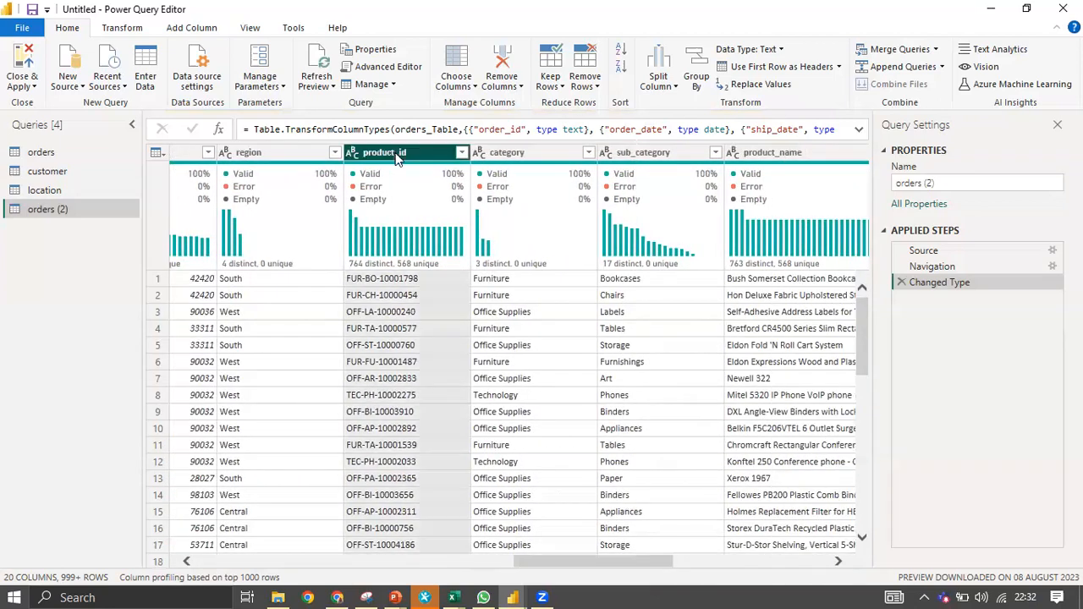
{"action": "left_click", "coordinate": [565, 155], "text": "ctrl"}
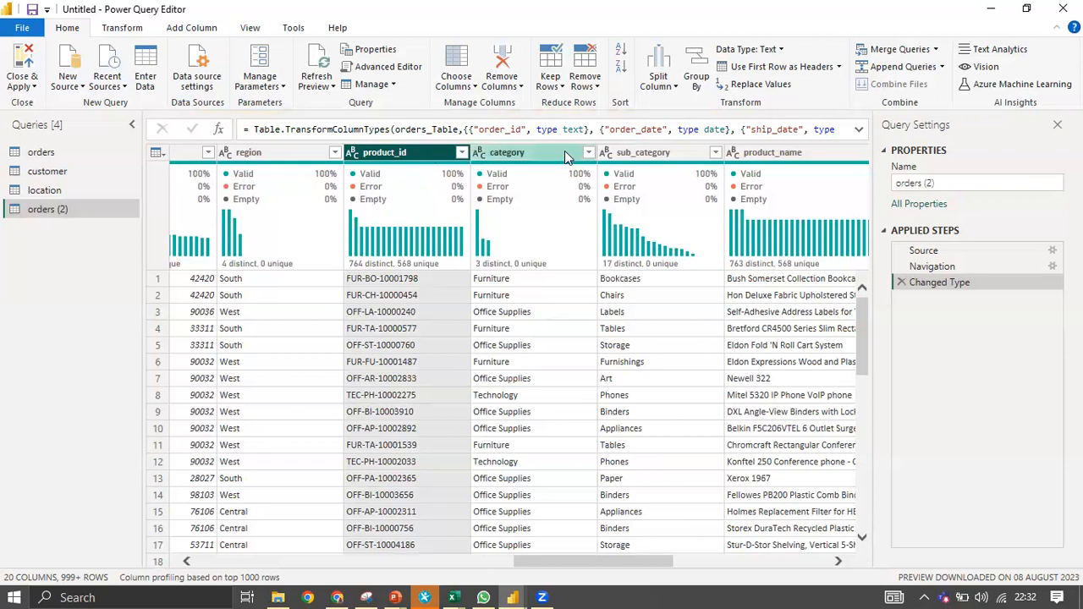
{"action": "left_click", "coordinate": [681, 160], "text": "ctrl"}
{"action": "left_click", "coordinate": [780, 152], "text": "ctrl"}
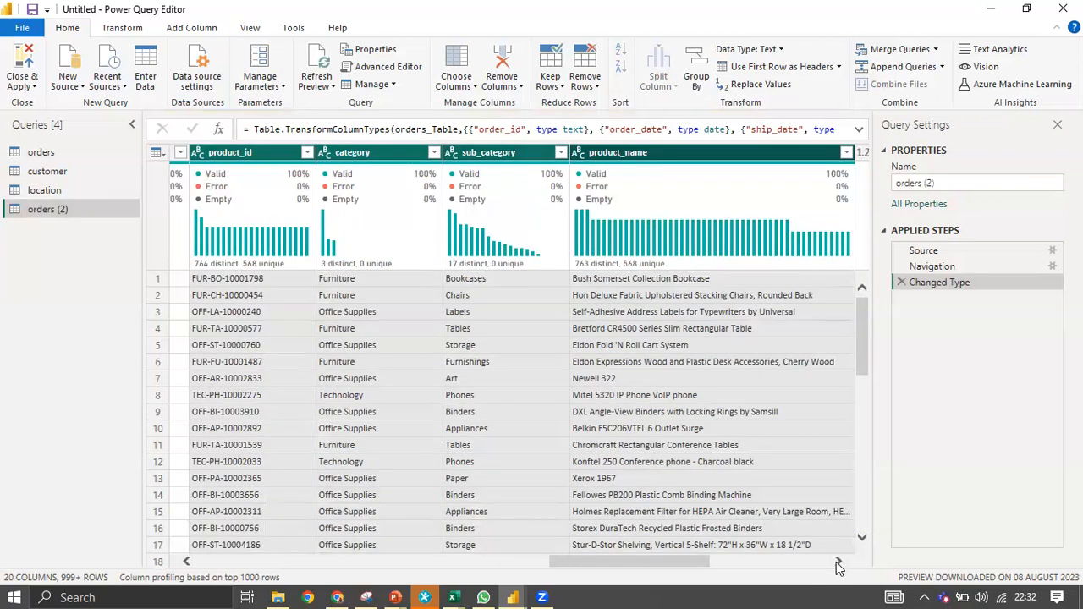
{"action": "left_click", "coordinate": [838, 561]}
{"action": "left_click", "coordinate": [838, 561]}
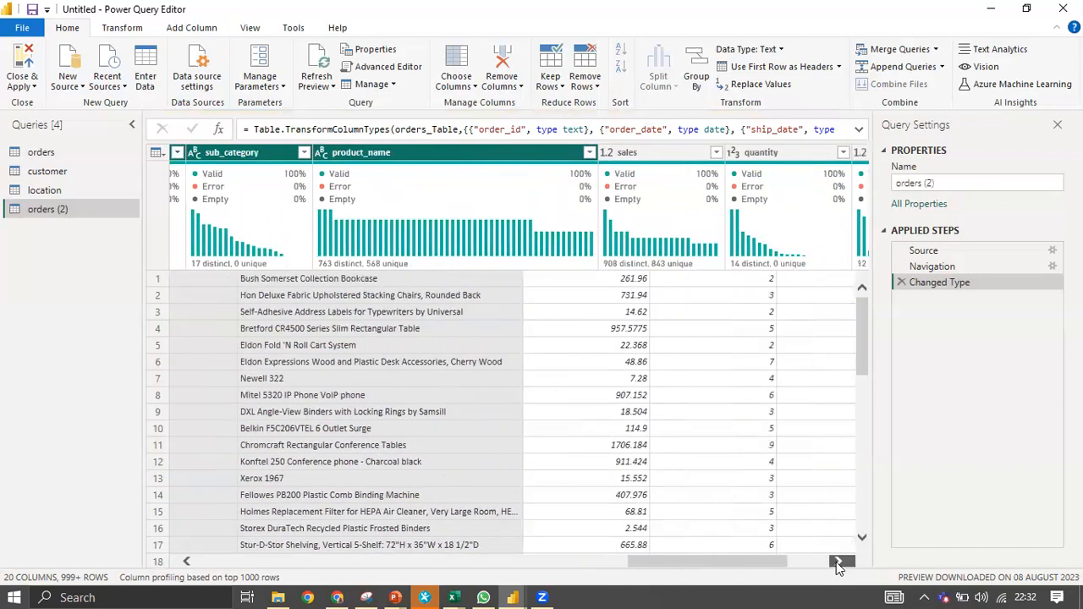
{"action": "left_click", "coordinate": [838, 561]}
{"action": "left_click", "coordinate": [837, 562]}
{"action": "left_click", "coordinate": [838, 562]}
{"action": "left_click_drag", "start_coordinate": [796, 560], "coordinate": [659, 531]}
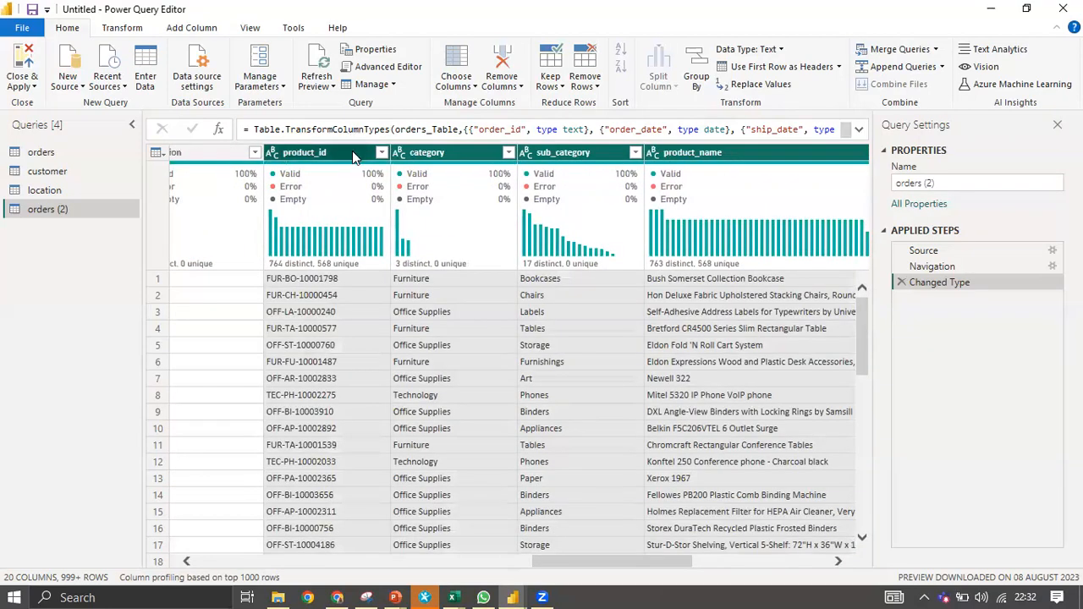
{"action": "right_click", "coordinate": [352, 152]}
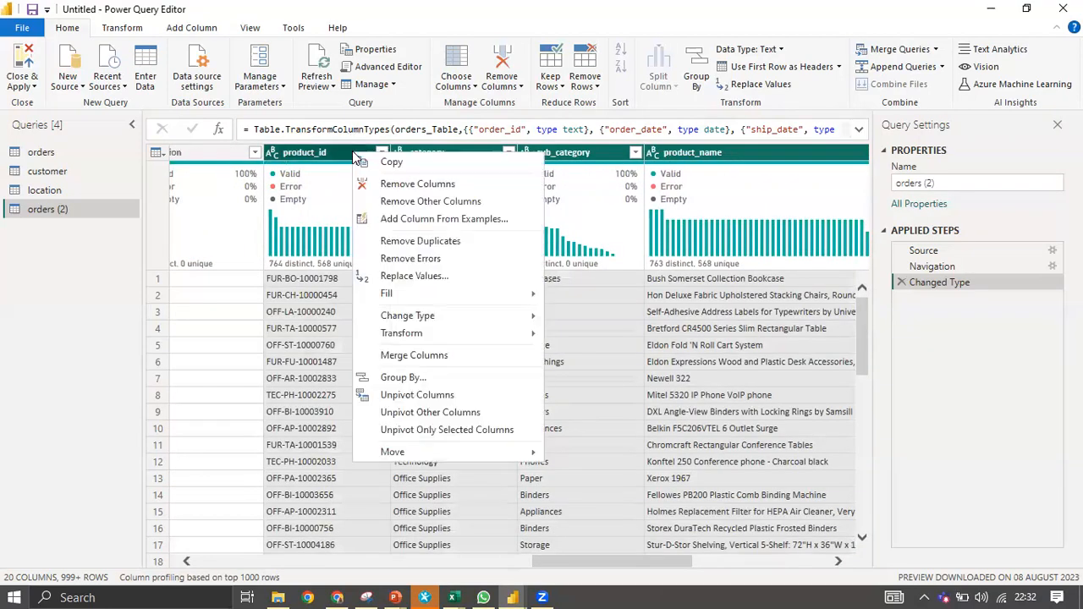
{"action": "left_click", "coordinate": [443, 203]}
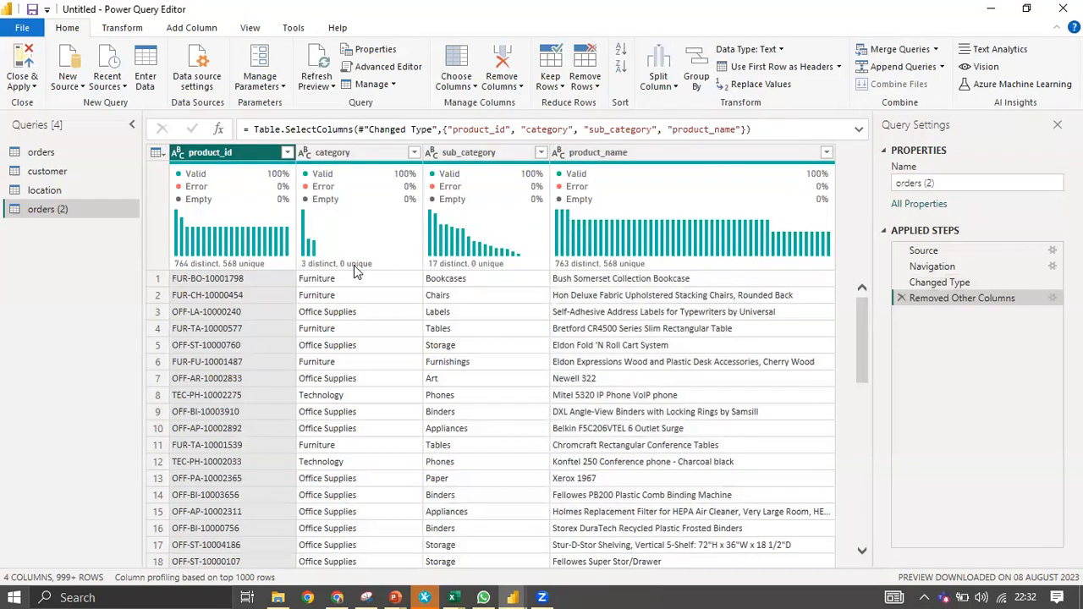
{"action": "mouse_move", "coordinate": [356, 270]}
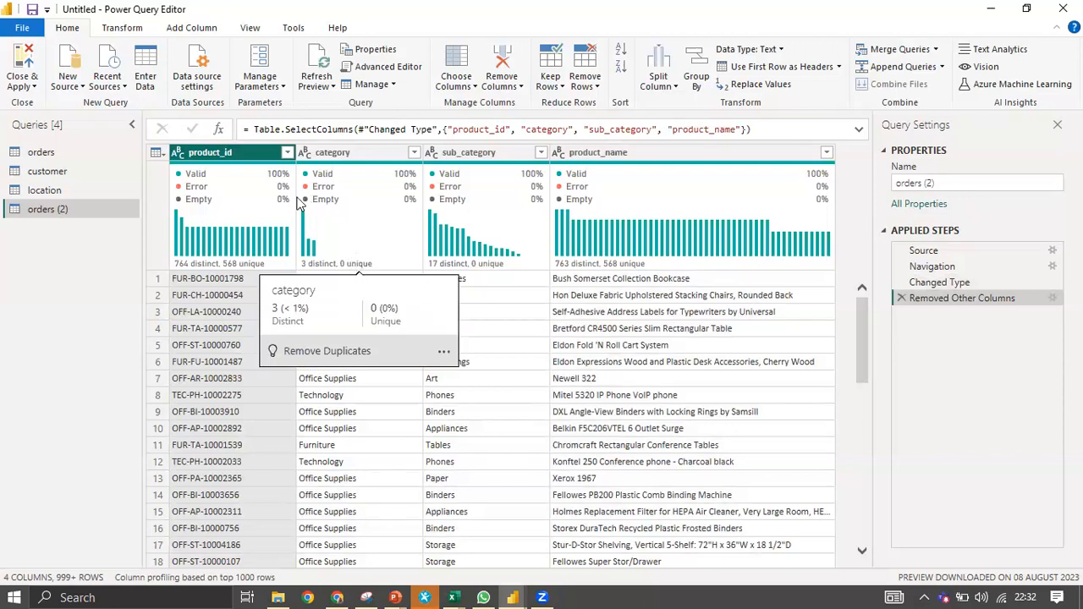
Review the original orders query's columns, including segment, then return to orders (2).
{"action": "left_click", "coordinate": [38, 154]}
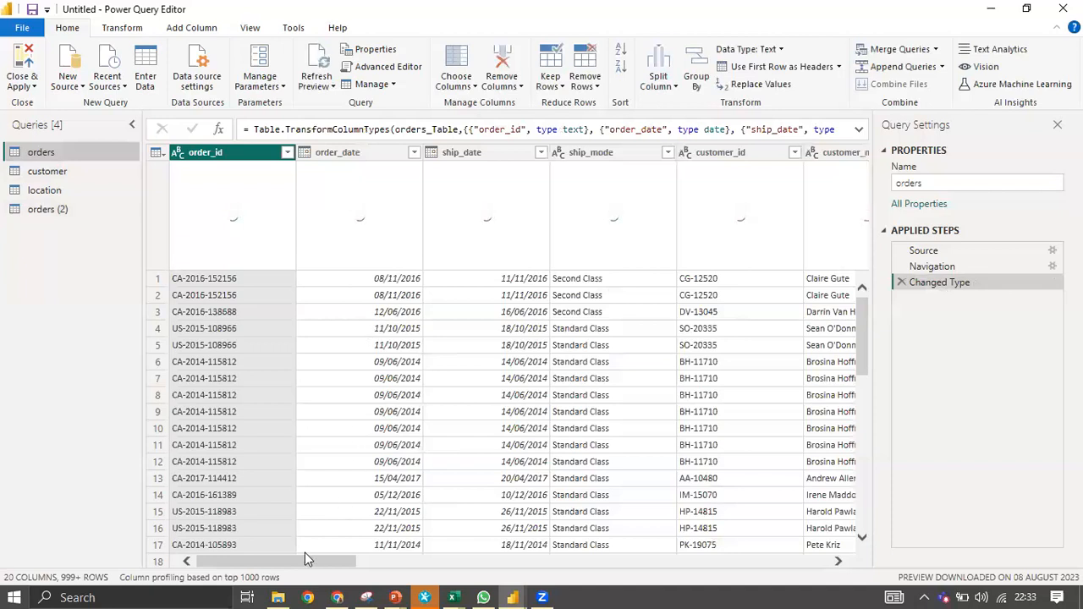
{"action": "left_click_drag", "start_coordinate": [336, 564], "coordinate": [515, 562]}
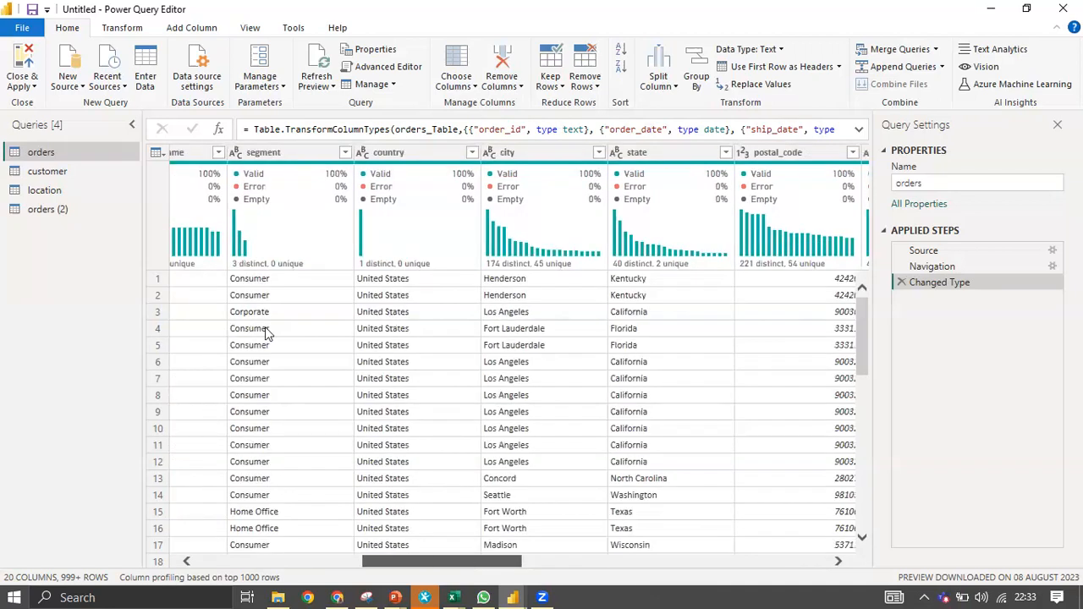
{"action": "scroll", "coordinate": [266, 332], "scroll_direction": "down", "scroll_amount": 11}
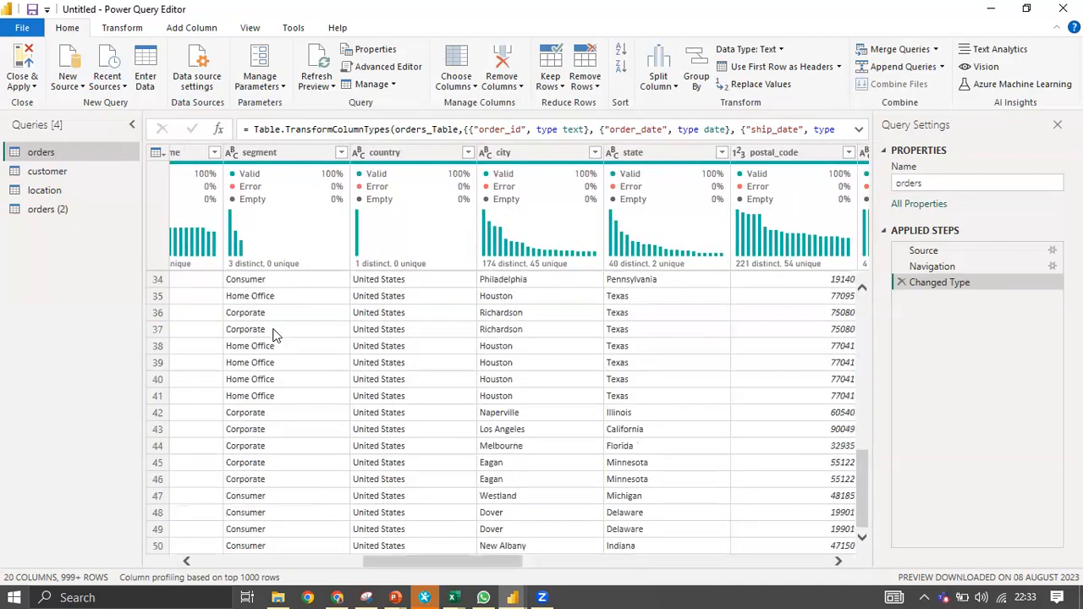
{"action": "left_click", "coordinate": [339, 153]}
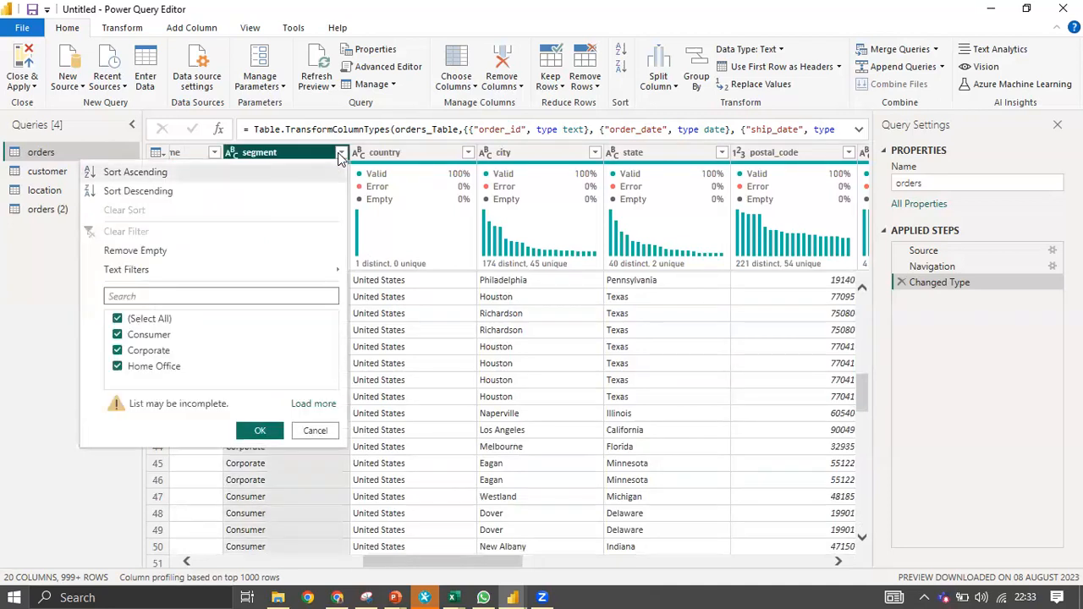
{"action": "left_click", "coordinate": [316, 433]}
{"action": "scroll", "coordinate": [287, 348], "scroll_direction": "down", "scroll_amount": 10}
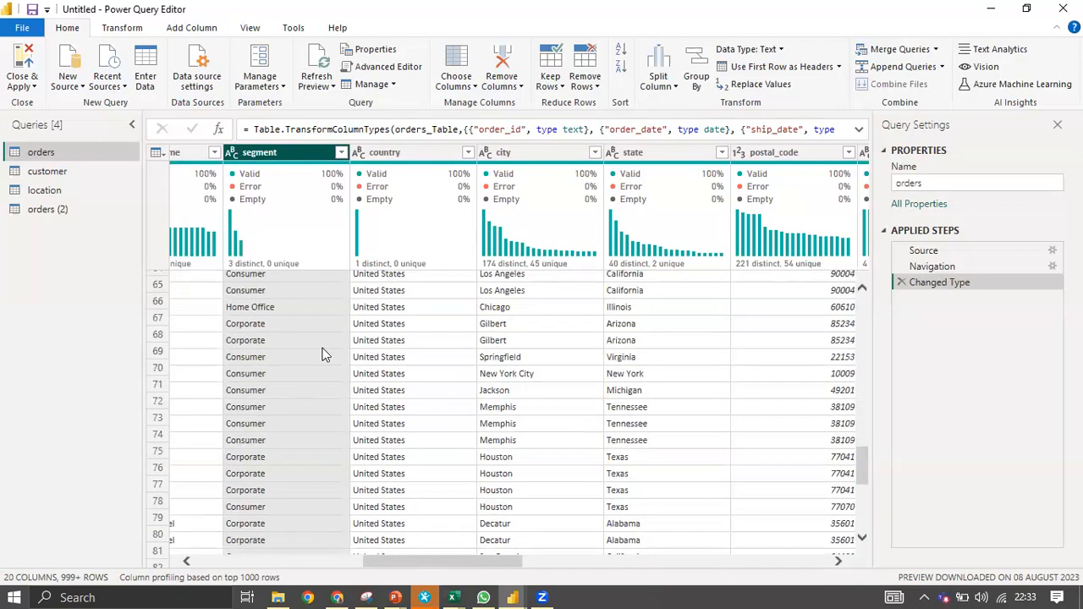
{"action": "scroll", "coordinate": [316, 339], "scroll_direction": "up", "scroll_amount": 15}
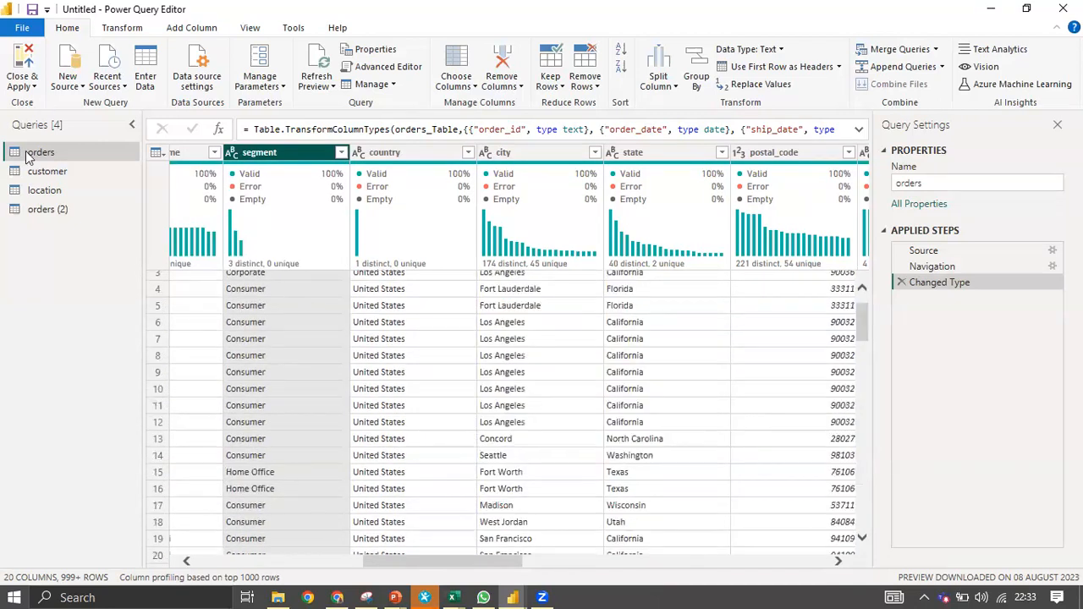
{"action": "left_click", "coordinate": [55, 212]}
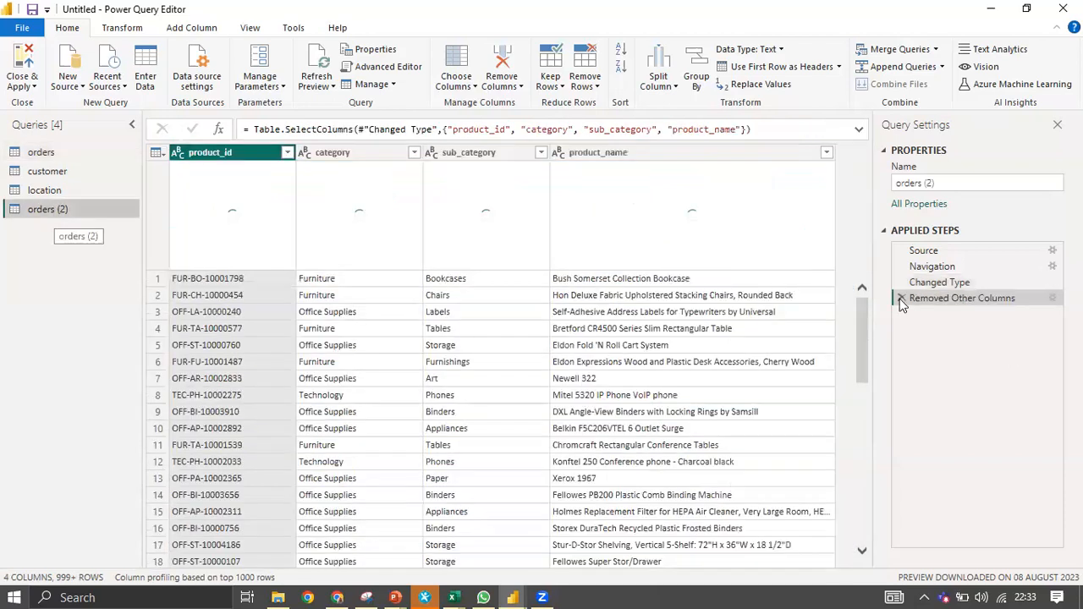
Delete the Removed Other Columns step so orders (2) shows all 20 columns again.
{"action": "left_click", "coordinate": [901, 300]}
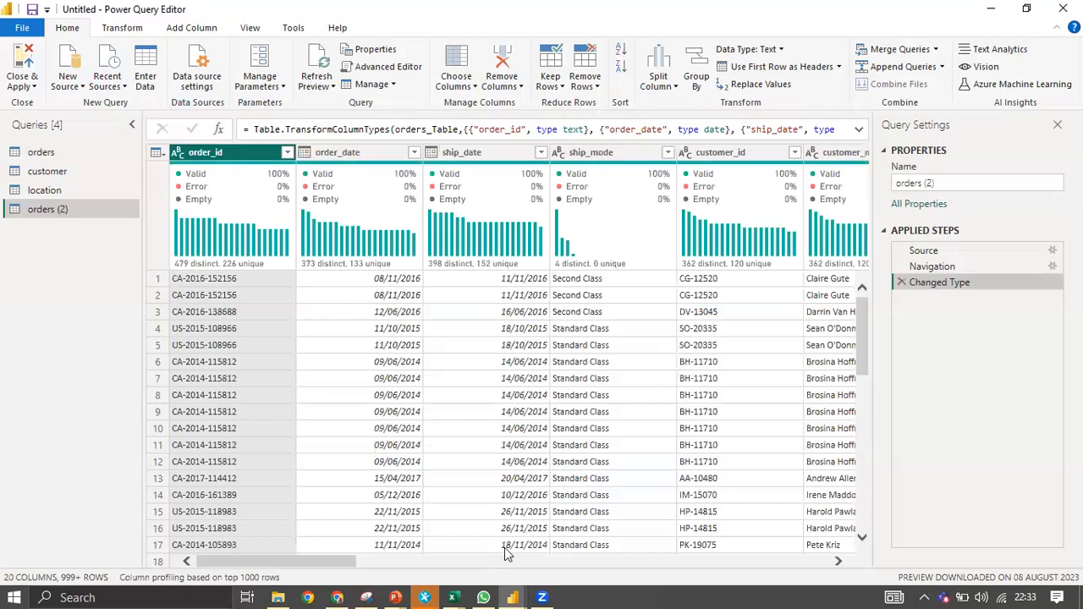
{"action": "left_click_drag", "start_coordinate": [334, 564], "coordinate": [544, 570]}
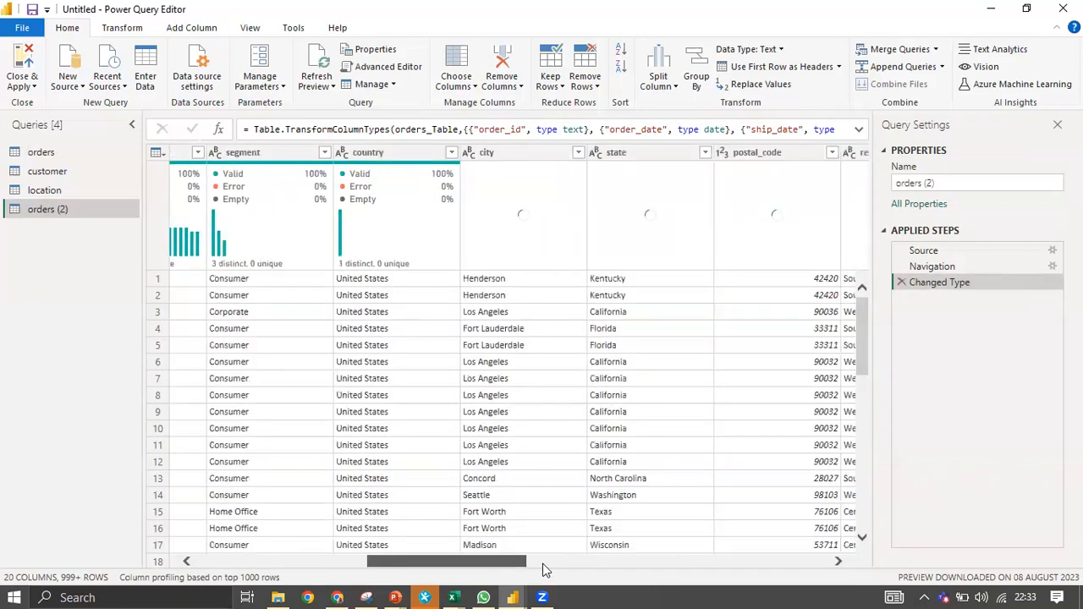
{"action": "left_click_drag", "start_coordinate": [373, 568], "coordinate": [477, 546]}
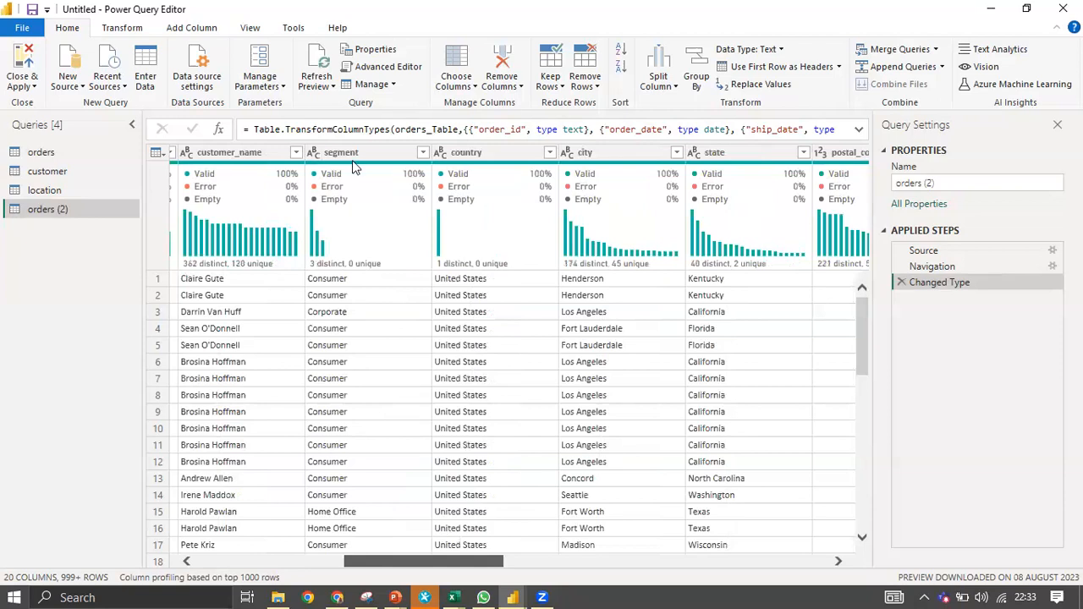
Select the segment, product_id, category, sub_category and product_name columns.
{"action": "left_click", "coordinate": [351, 160]}
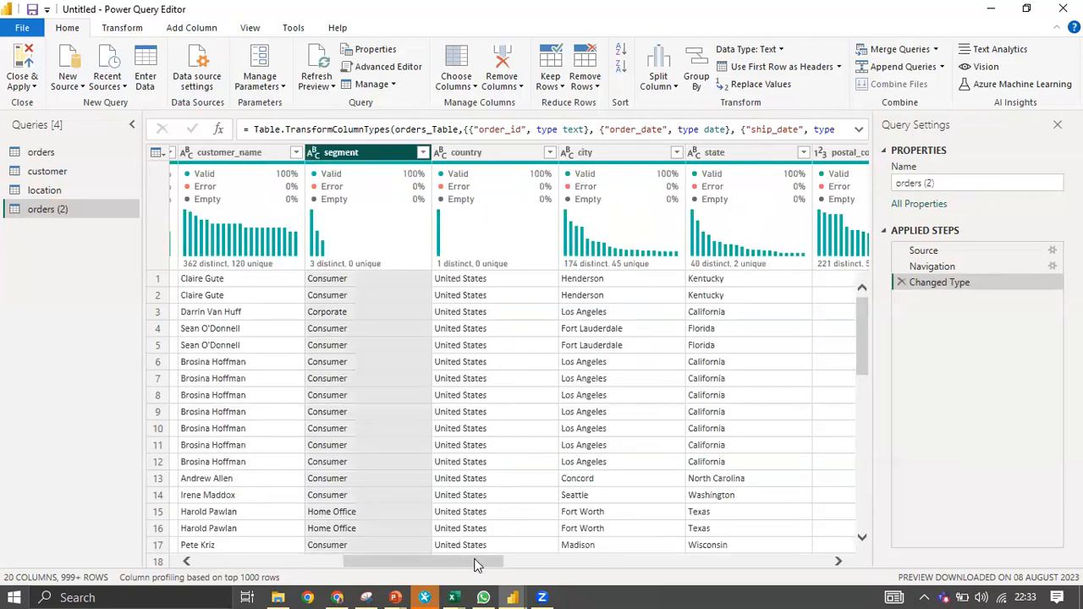
{"action": "left_click", "coordinate": [550, 560]}
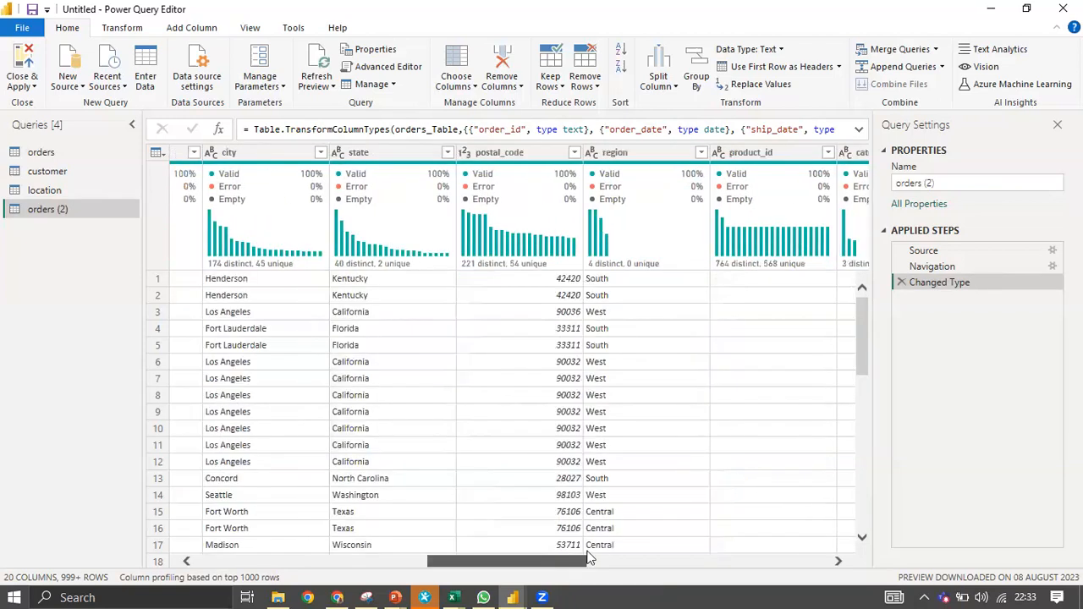
{"action": "left_click", "coordinate": [594, 560]}
{"action": "scroll", "coordinate": [628, 548], "scroll_direction": "right", "scroll_amount": 3}
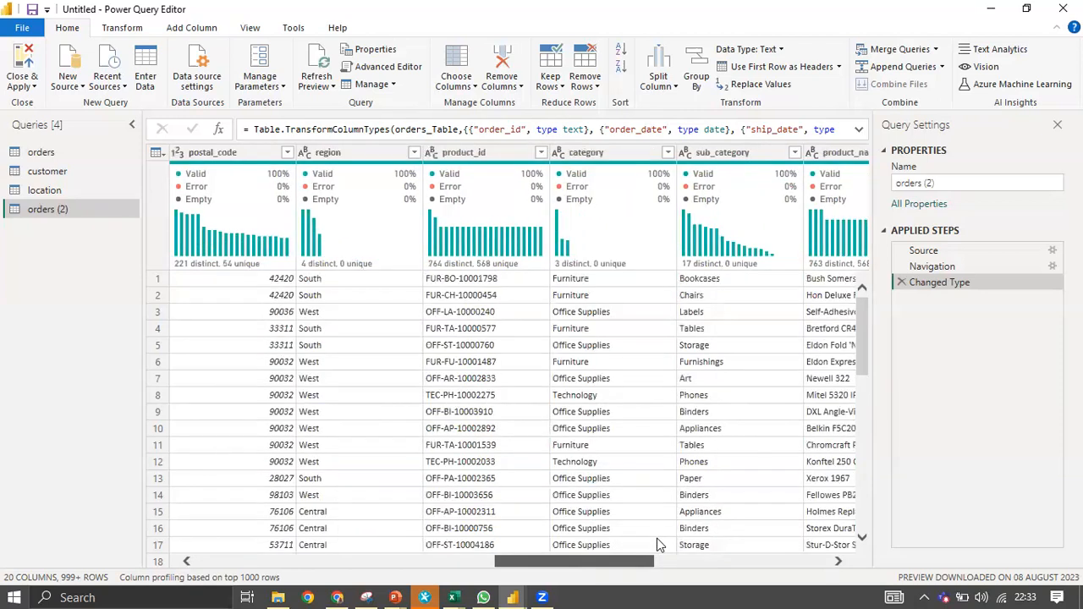
{"action": "scroll", "coordinate": [657, 538], "scroll_direction": "right", "scroll_amount": 3}
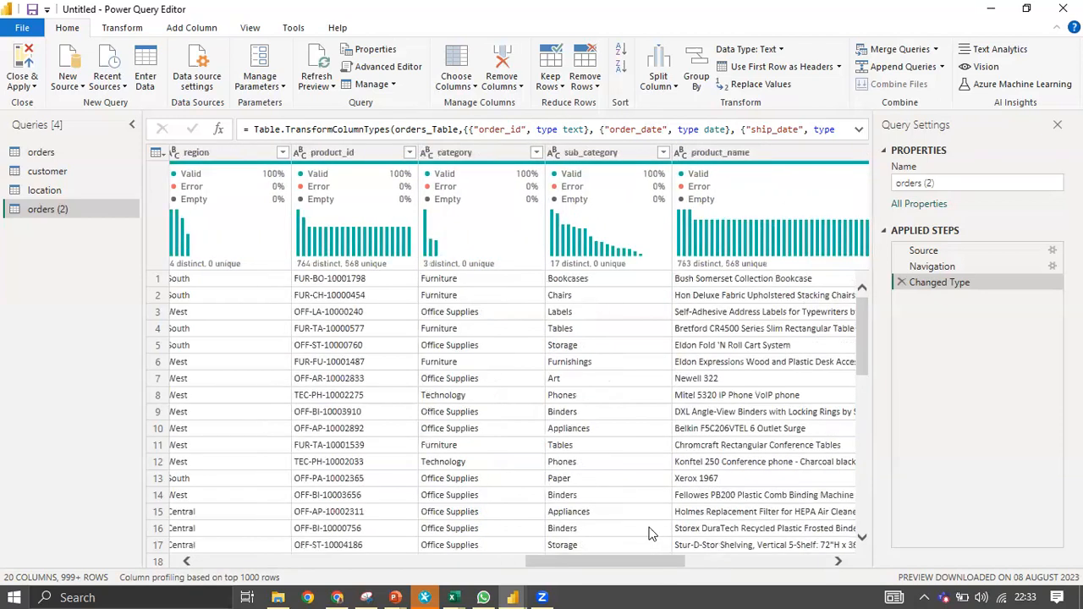
{"action": "left_click", "coordinate": [369, 152]}
{"action": "left_click", "coordinate": [593, 152], "text": "shift"}
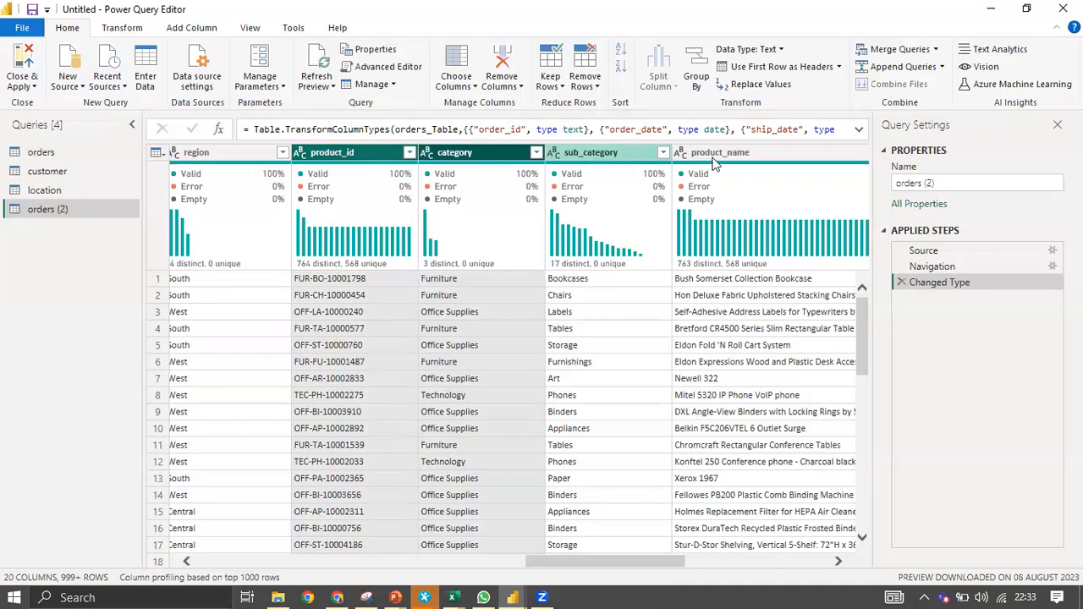
{"action": "key", "text": "shift+Right"}
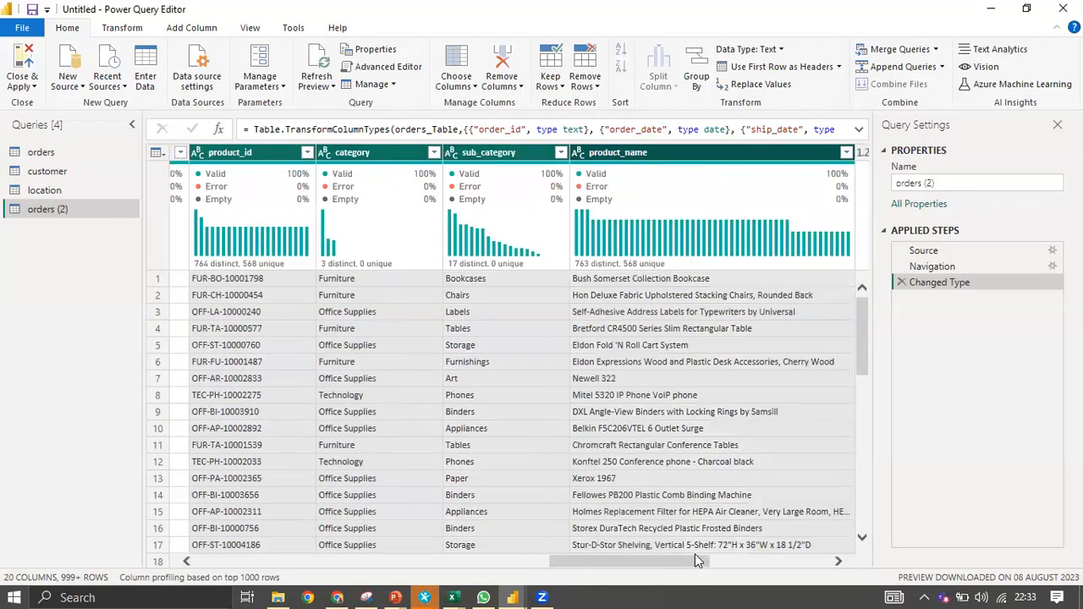
{"action": "scroll", "coordinate": [695, 554], "scroll_direction": "right", "scroll_amount": 3}
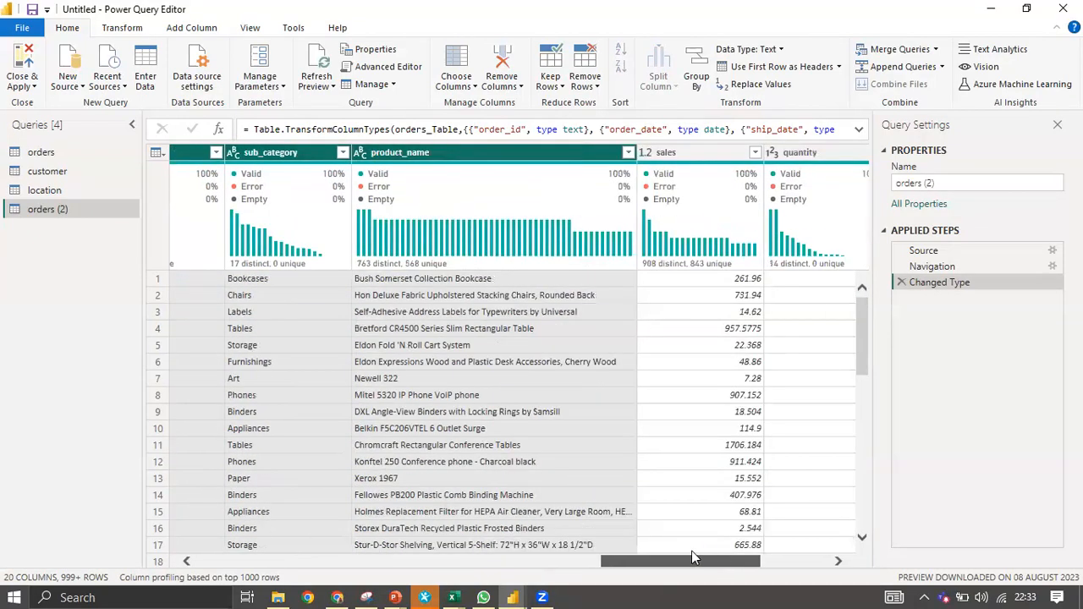
{"action": "scroll", "coordinate": [691, 550], "scroll_direction": "left", "scroll_amount": 2}
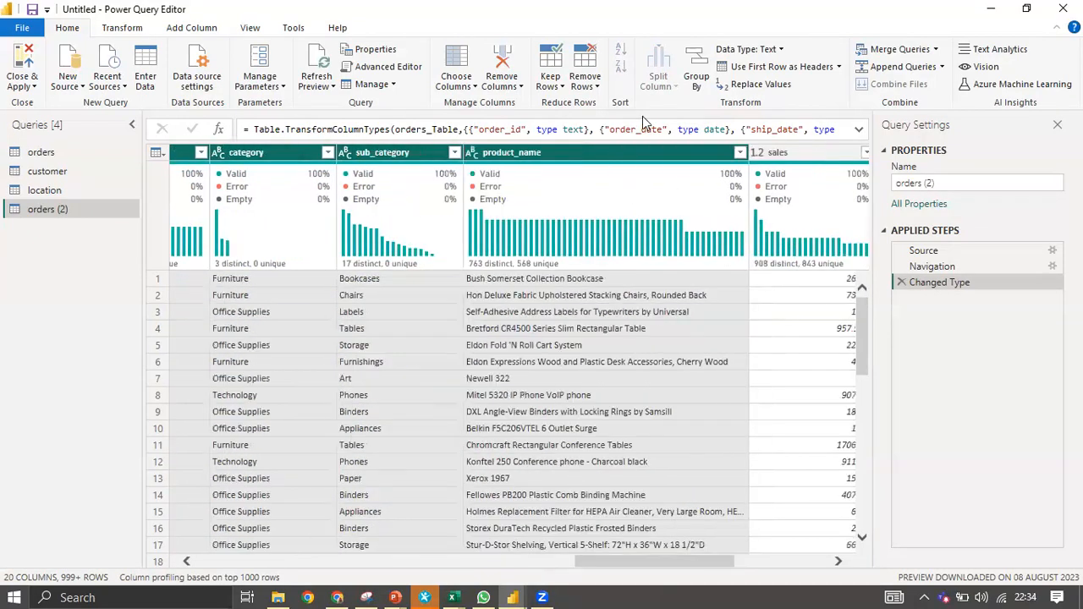
{"action": "right_click", "coordinate": [590, 151]}
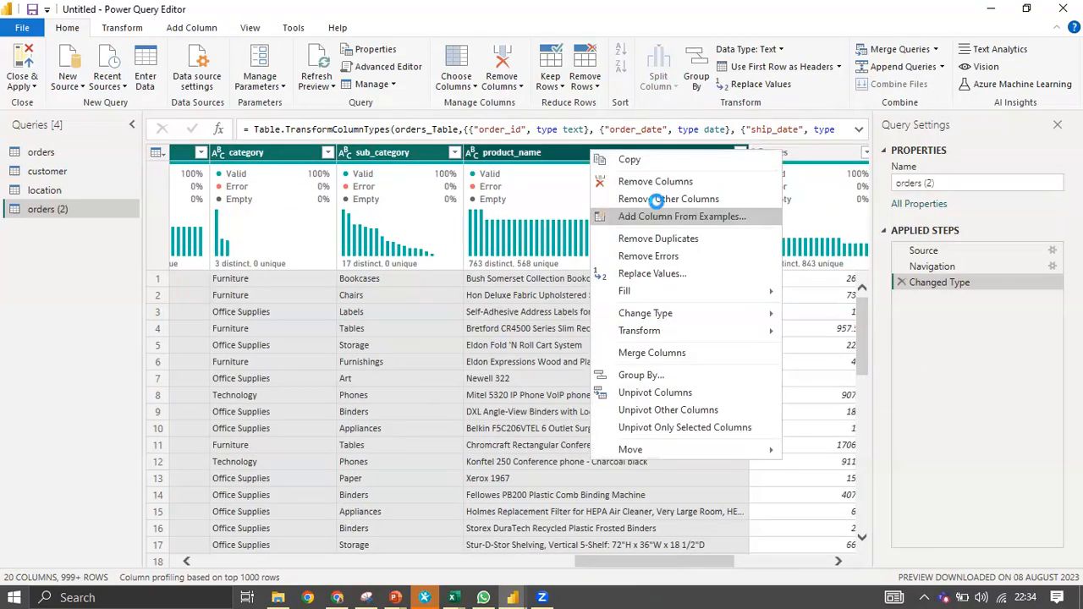
{"action": "key", "text": "Escape"}
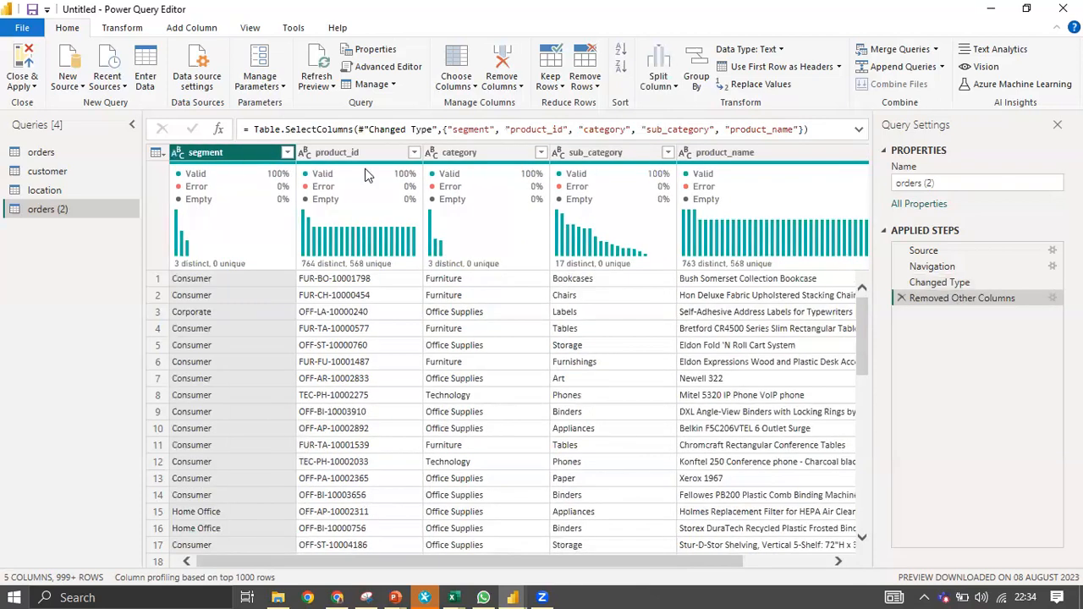
Move product_id to the first column and remove duplicate product_id rows.
{"action": "mouse_move", "coordinate": [367, 174]}
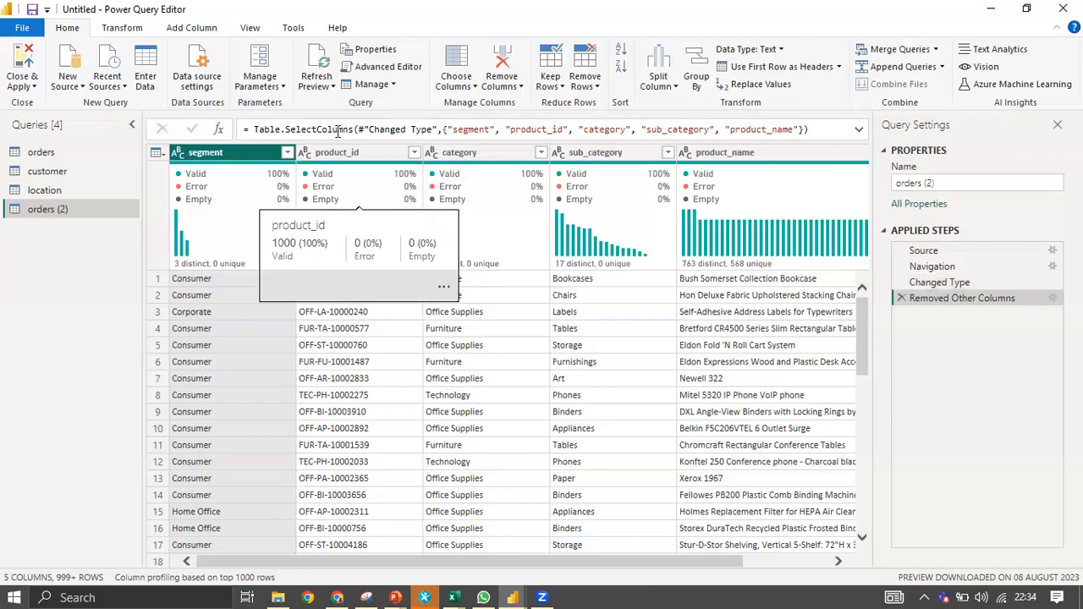
{"action": "left_click_drag", "start_coordinate": [341, 155], "coordinate": [195, 168]}
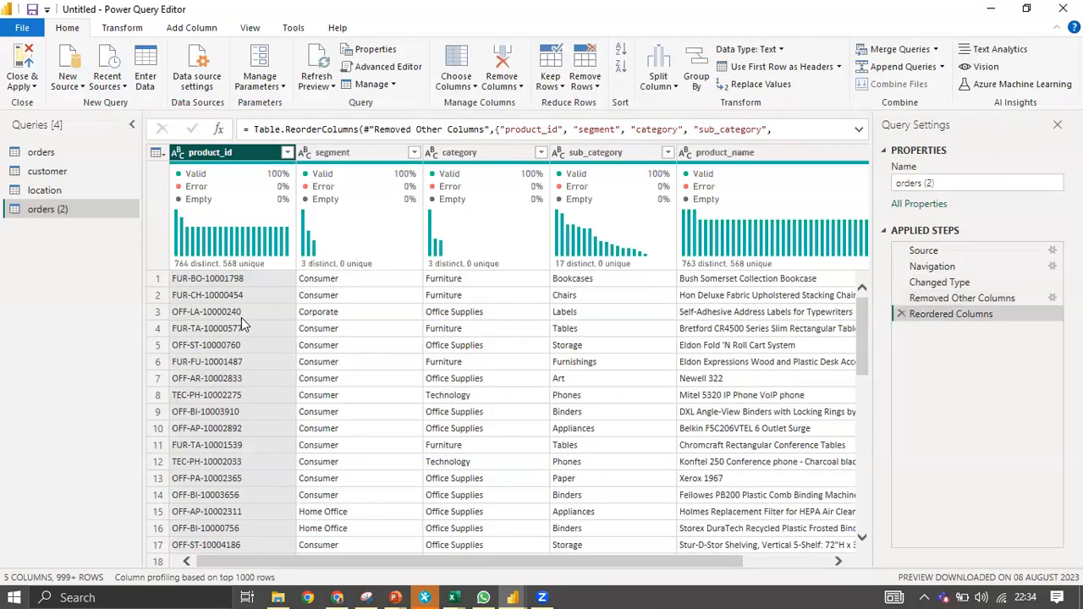
{"action": "right_click", "coordinate": [234, 155]}
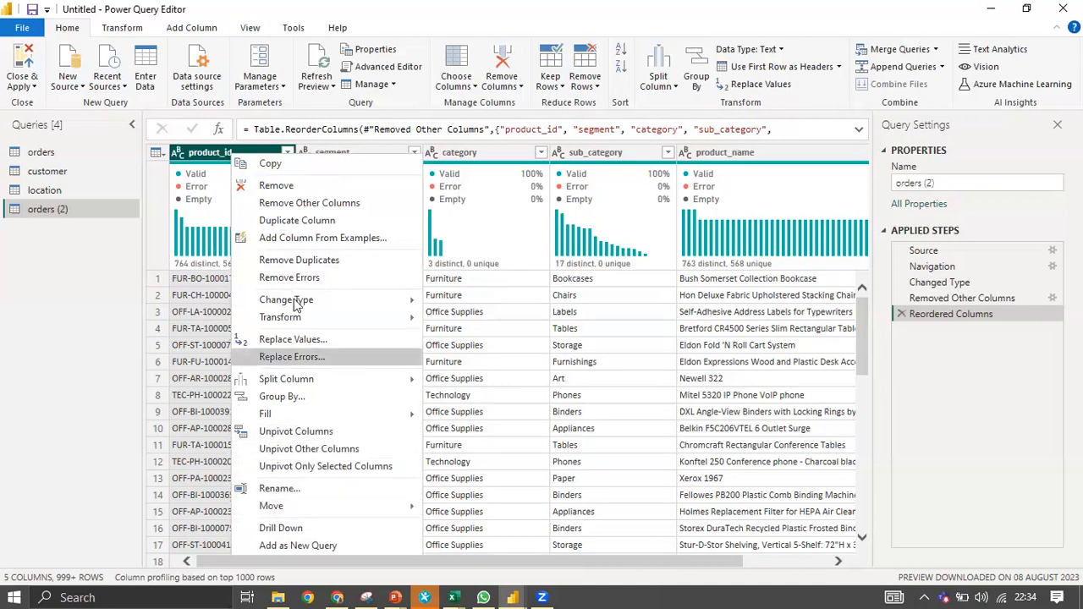
{"action": "left_click", "coordinate": [292, 262]}
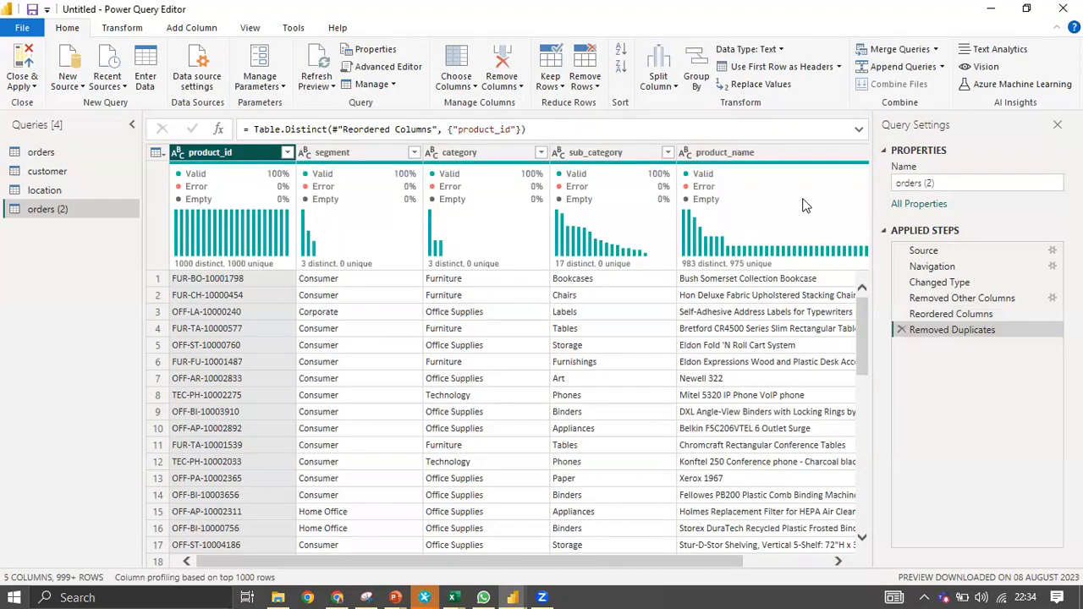
Rename the query to 'product'.
{"action": "left_click_drag", "start_coordinate": [955, 183], "coordinate": [872, 188]}
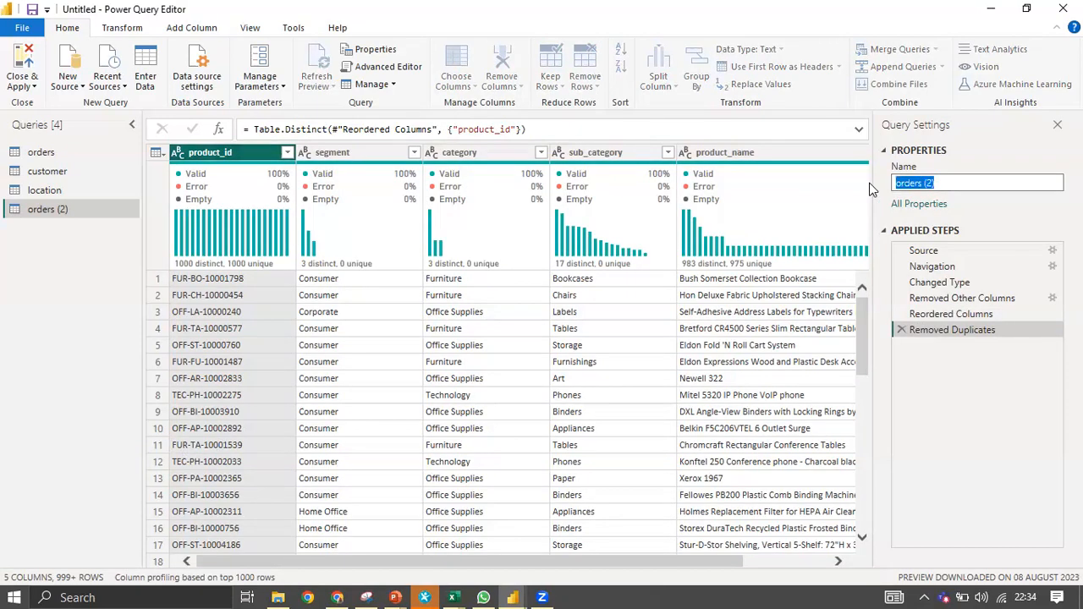
{"action": "type", "text": "product"}
{"action": "key", "text": "Return"}
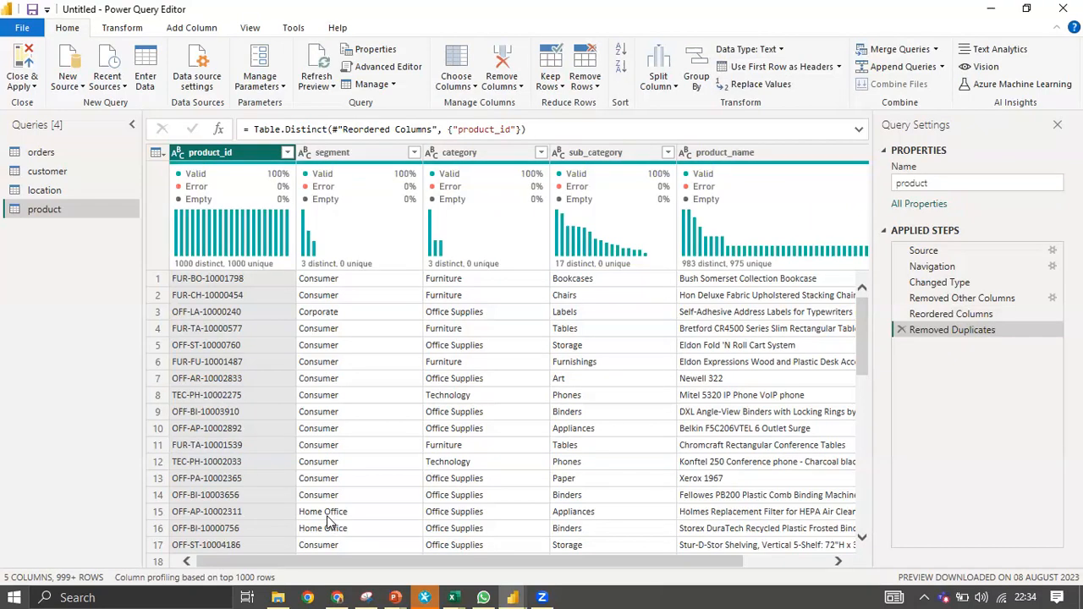
{"action": "scroll", "coordinate": [288, 406], "scroll_direction": "down", "scroll_amount": 1}
{"action": "scroll", "coordinate": [285, 409], "scroll_direction": "up", "scroll_amount": 1}
{"action": "left_click_drag", "start_coordinate": [398, 563], "coordinate": [76, 508]}
{"action": "left_click", "coordinate": [40, 152]}
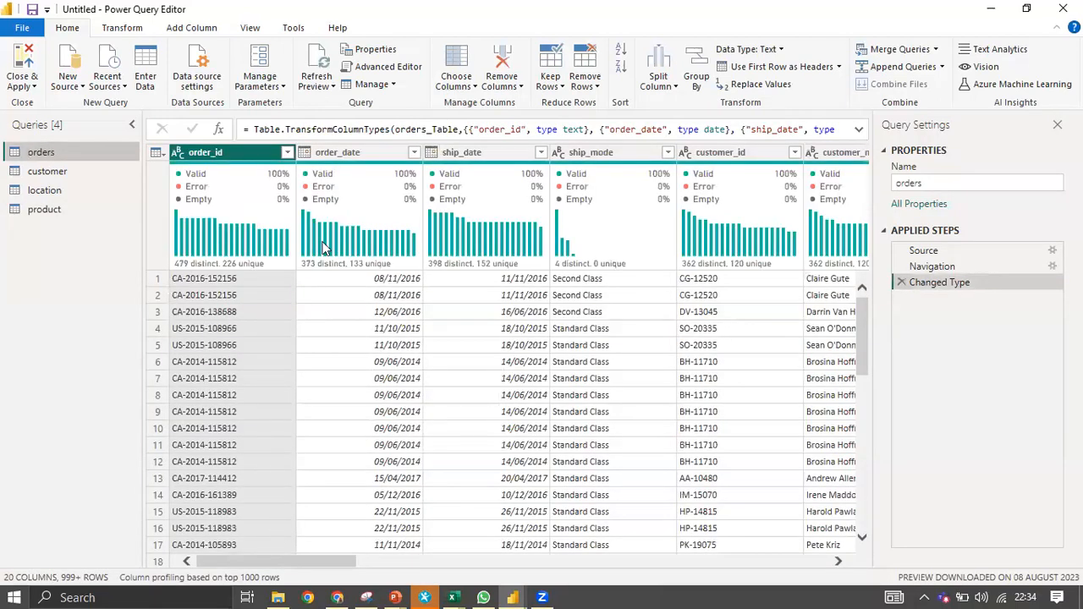
Select the customer_name, segment, country, city, state and region columns in orders.
{"action": "left_click_drag", "start_coordinate": [294, 555], "coordinate": [254, 564]}
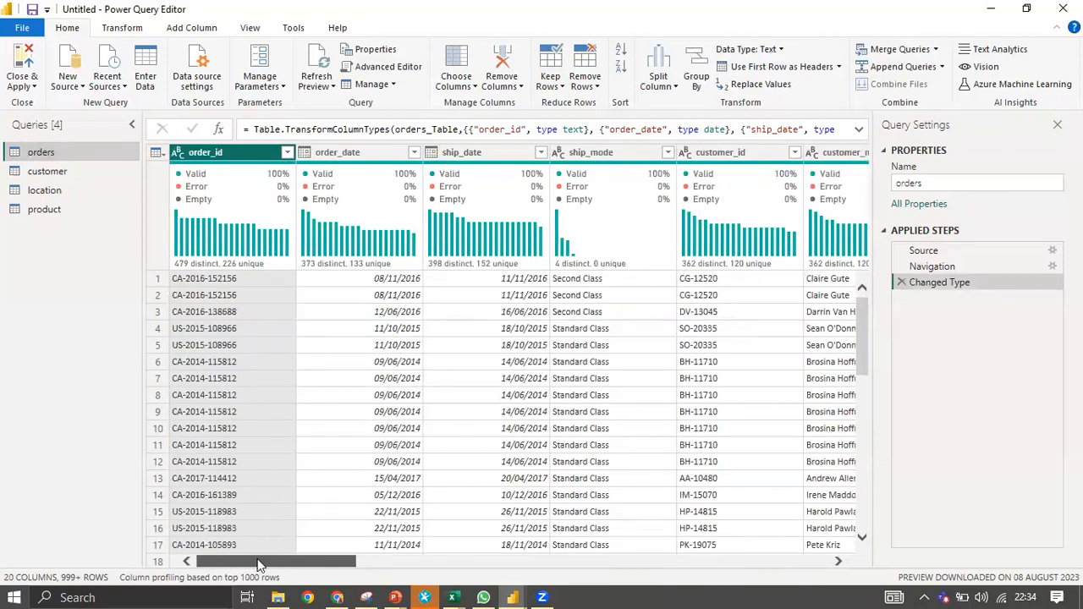
{"action": "left_click_drag", "start_coordinate": [290, 560], "coordinate": [254, 560]}
{"action": "left_click_drag", "start_coordinate": [250, 558], "coordinate": [377, 572]}
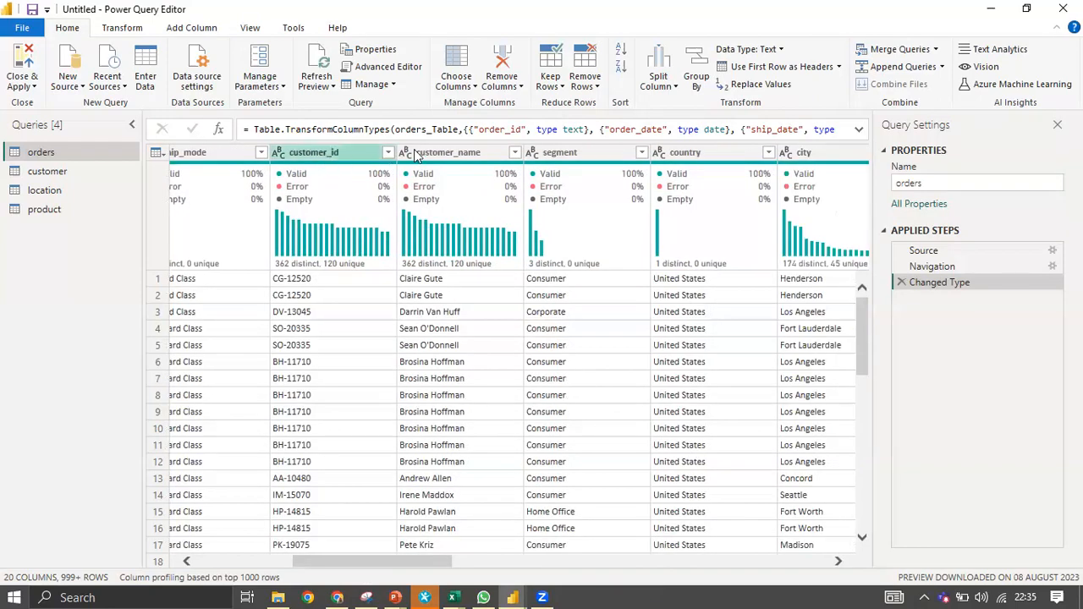
{"action": "left_click", "coordinate": [451, 153]}
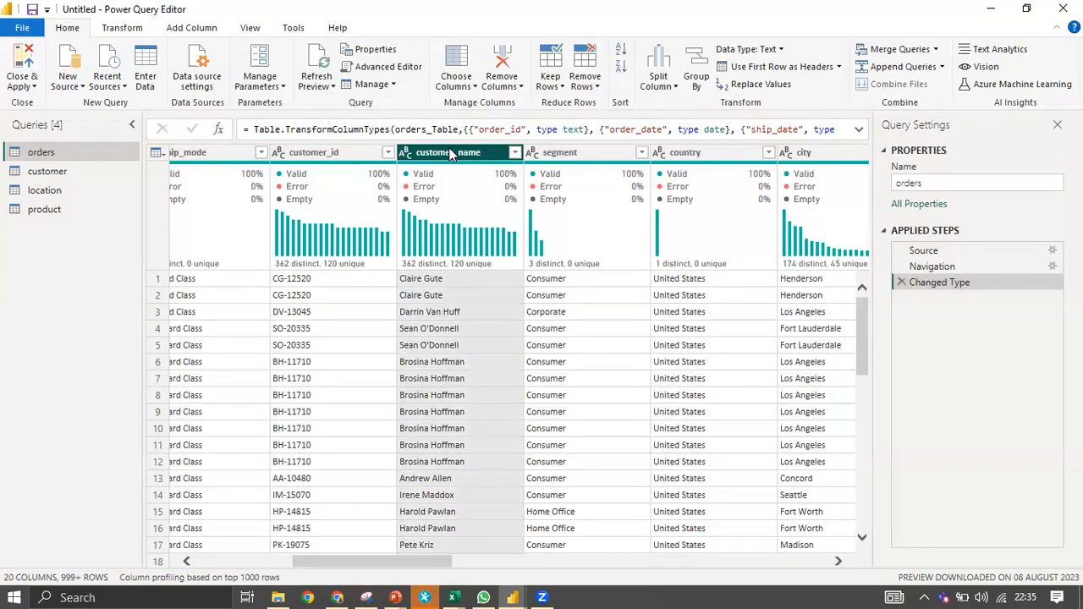
{"action": "left_click", "coordinate": [582, 154], "text": "ctrl"}
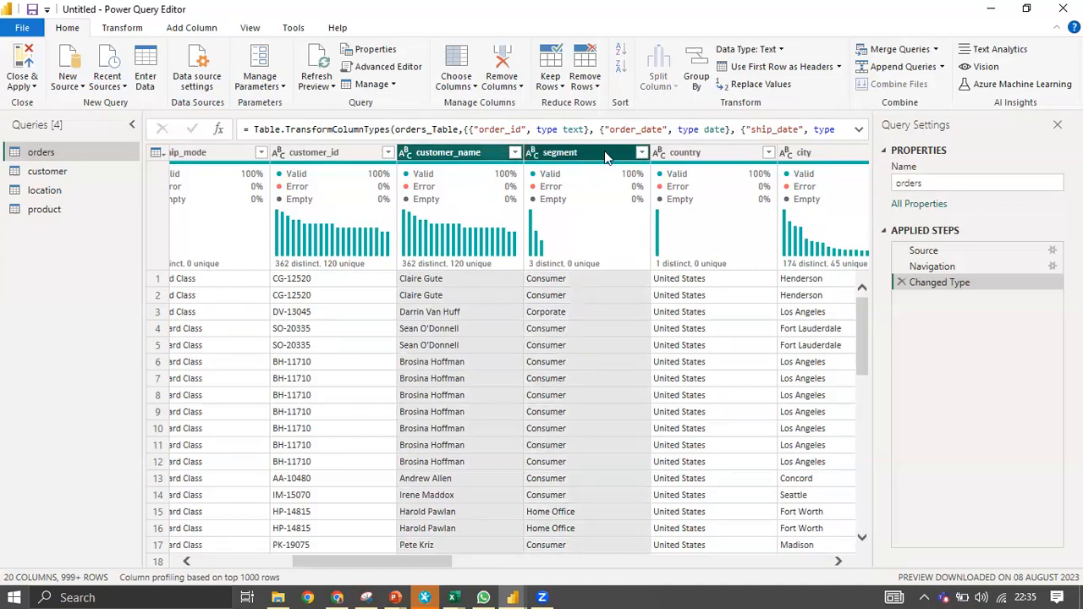
{"action": "left_click", "coordinate": [734, 152], "text": "ctrl"}
{"action": "left_click", "coordinate": [808, 154], "text": "ctrl"}
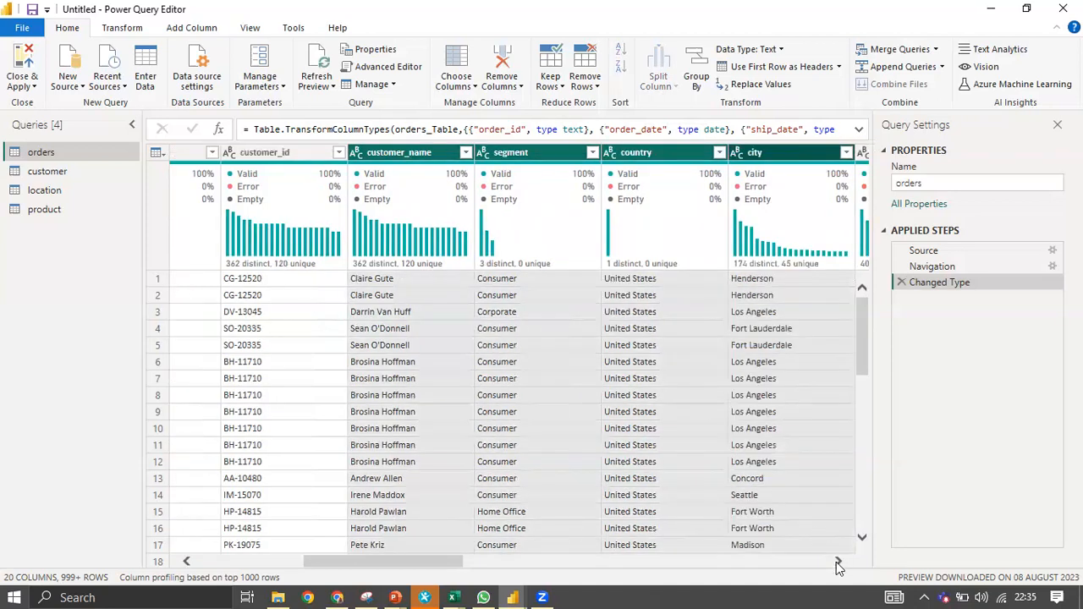
{"action": "left_click", "coordinate": [838, 563]}
{"action": "left_click", "coordinate": [837, 563]}
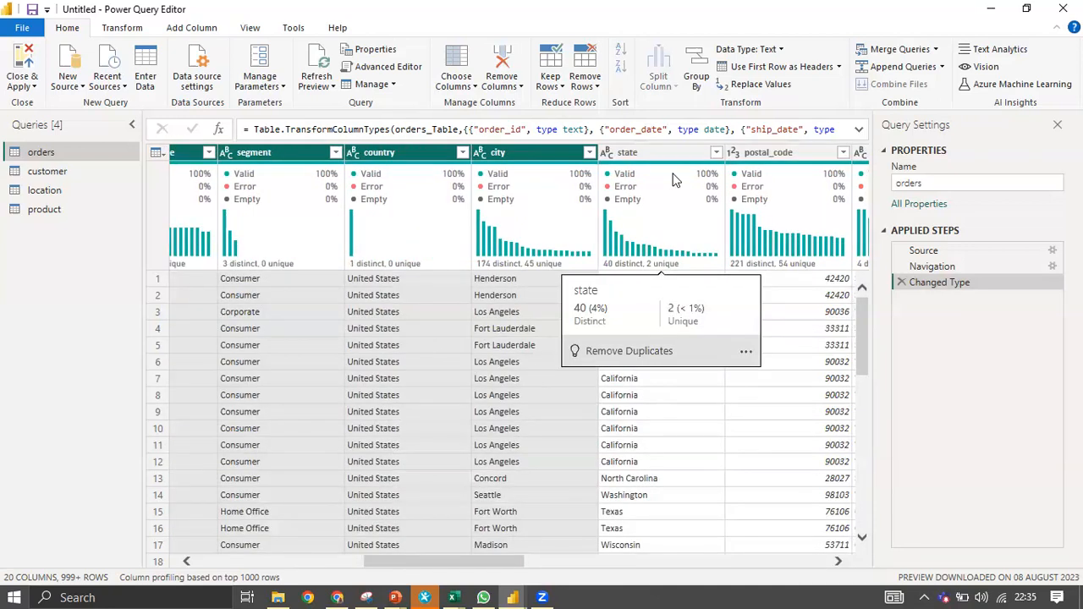
{"action": "left_click", "coordinate": [657, 152], "text": "ctrl"}
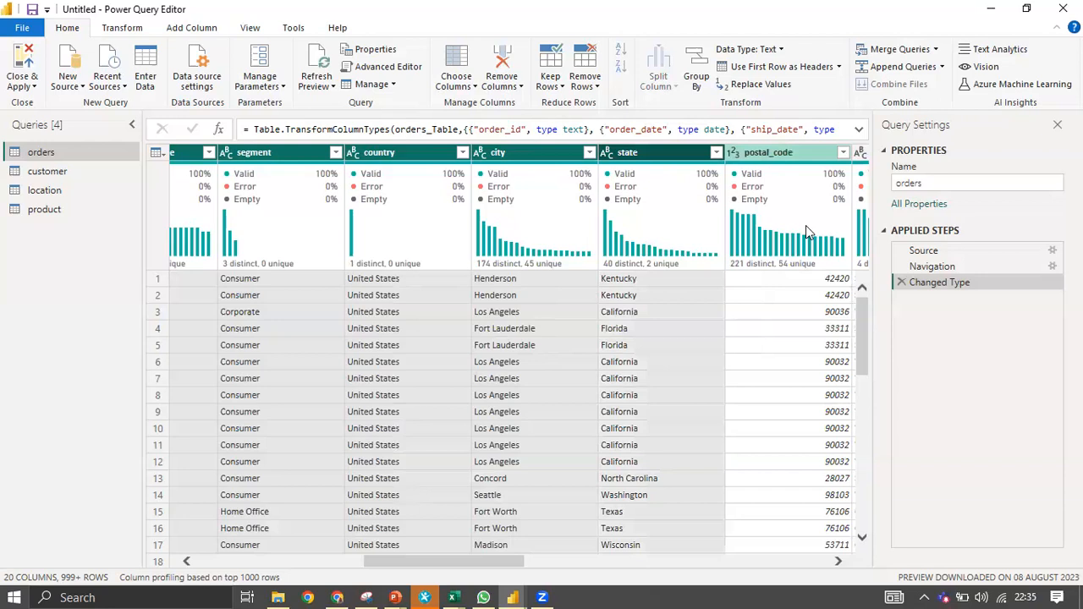
{"action": "left_click", "coordinate": [837, 562]}
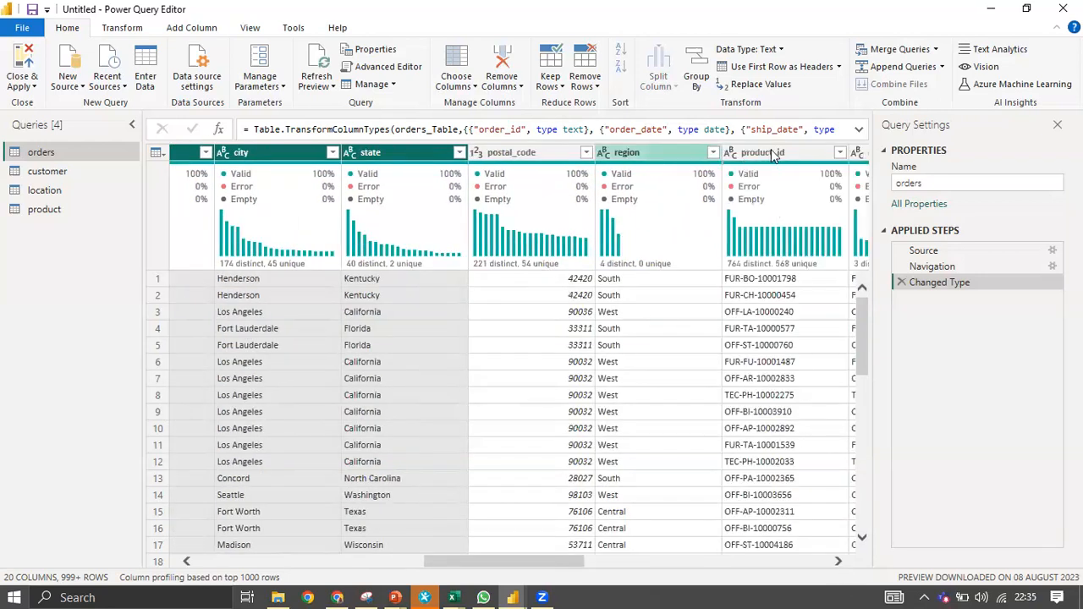
{"action": "left_click", "coordinate": [652, 152], "text": "ctrl"}
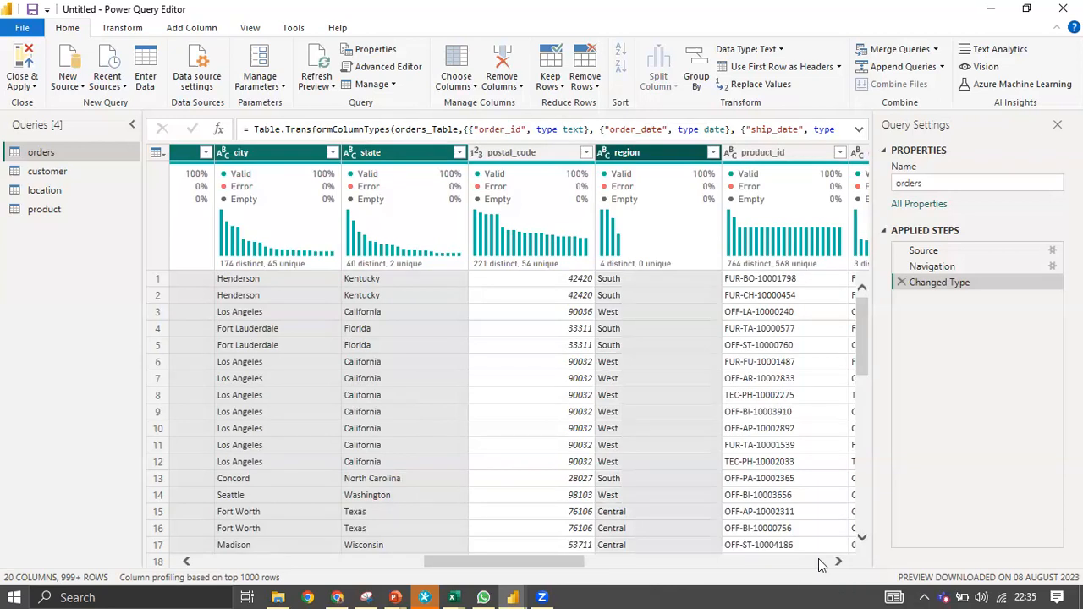
Add category and sub_category, then drag the selected columns to after sales.
{"action": "left_click", "coordinate": [836, 562]}
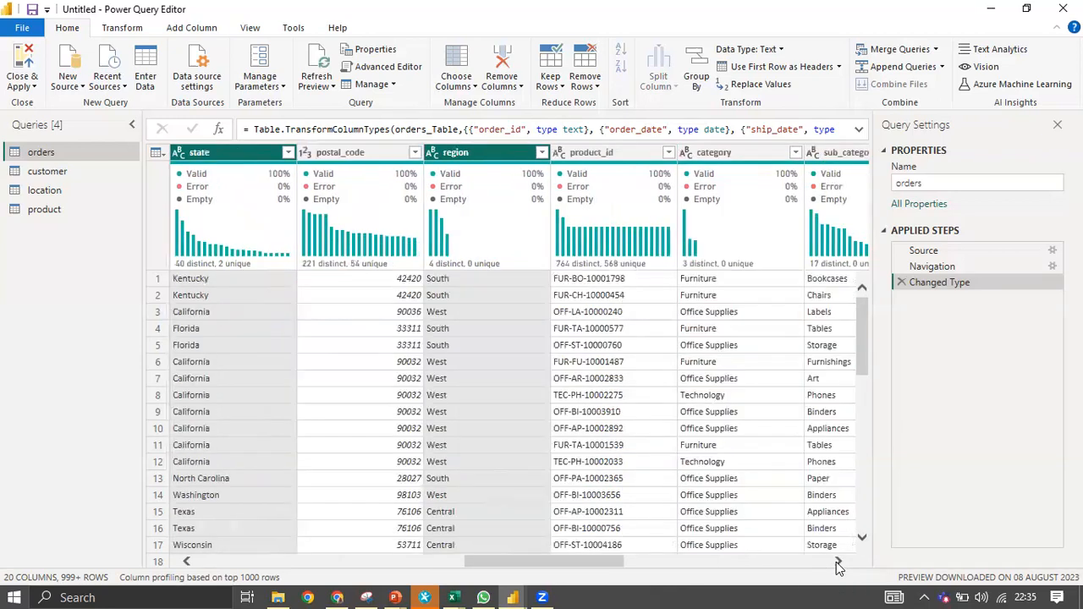
{"action": "left_click", "coordinate": [836, 561]}
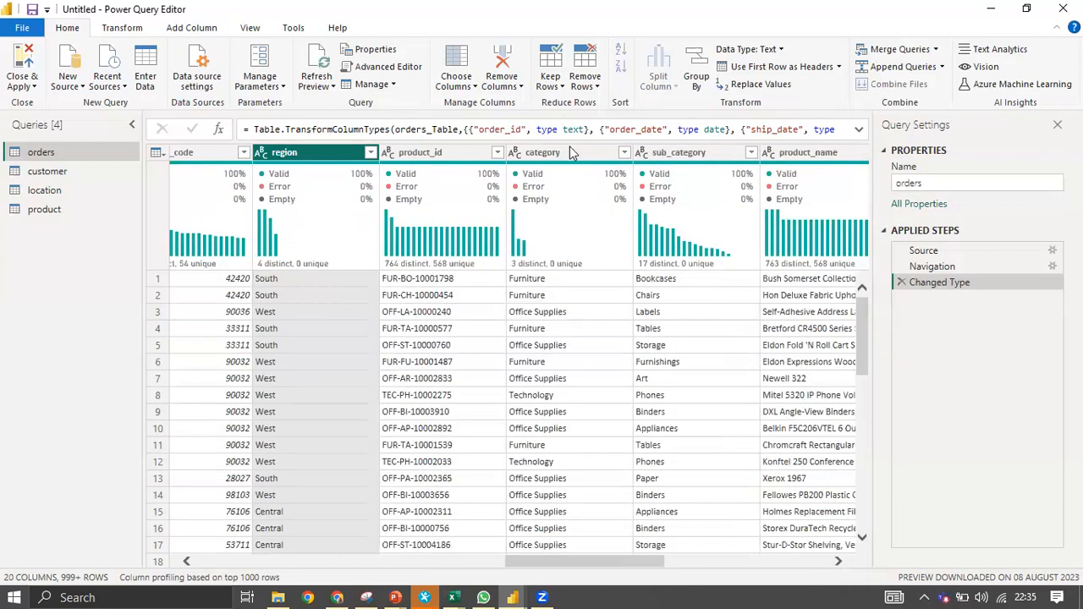
{"action": "left_click", "coordinate": [665, 152], "text": "ctrl"}
{"action": "left_click", "coordinate": [836, 562]}
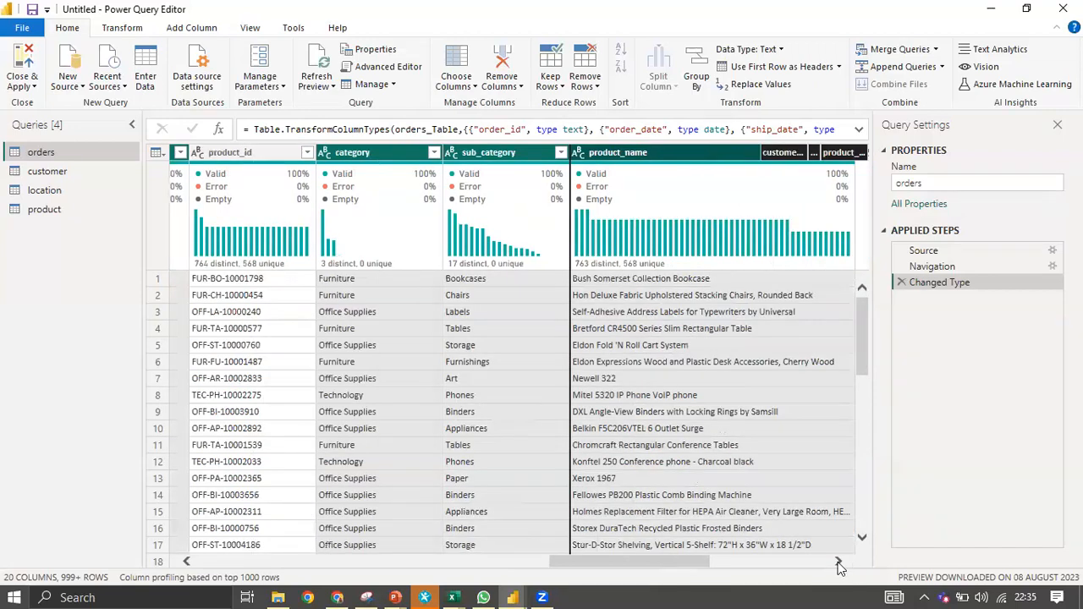
{"action": "left_click", "coordinate": [838, 562]}
{"action": "left_click", "coordinate": [838, 562]}
{"action": "left_click_drag", "start_coordinate": [414, 287], "coordinate": [574, 210]}
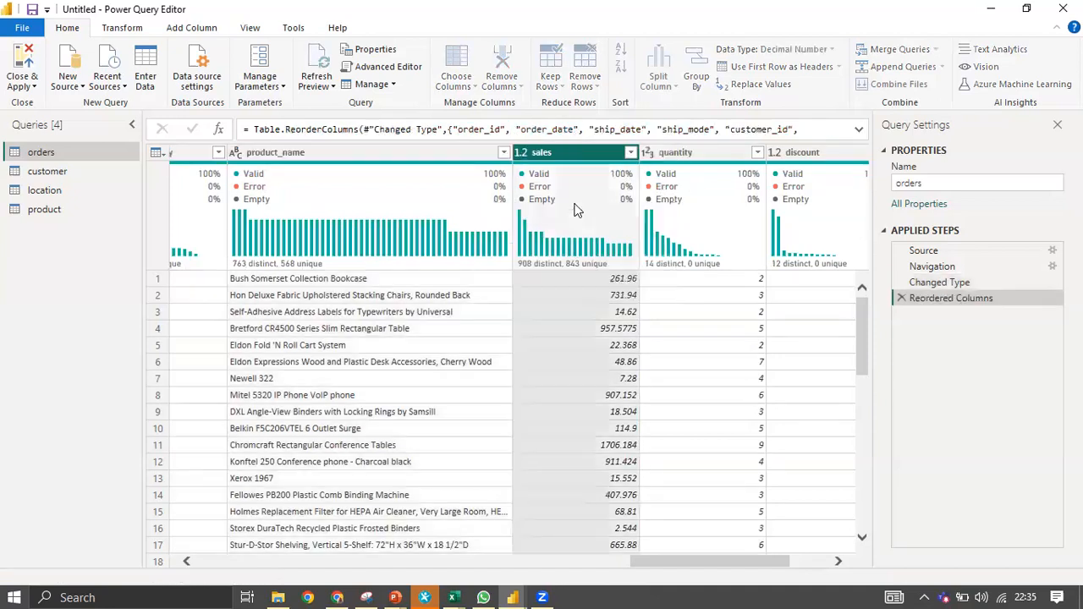
Delete the Reordered Columns step, returning orders to Source, Navigation and Changed Type.
{"action": "left_click", "coordinate": [901, 298]}
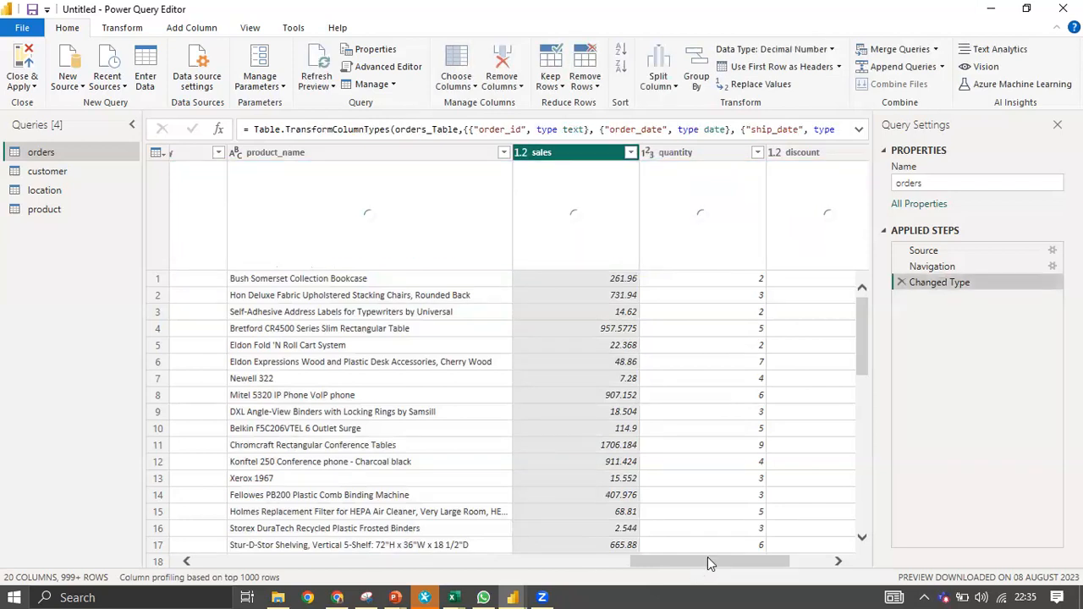
{"action": "left_click_drag", "start_coordinate": [708, 562], "coordinate": [203, 556]}
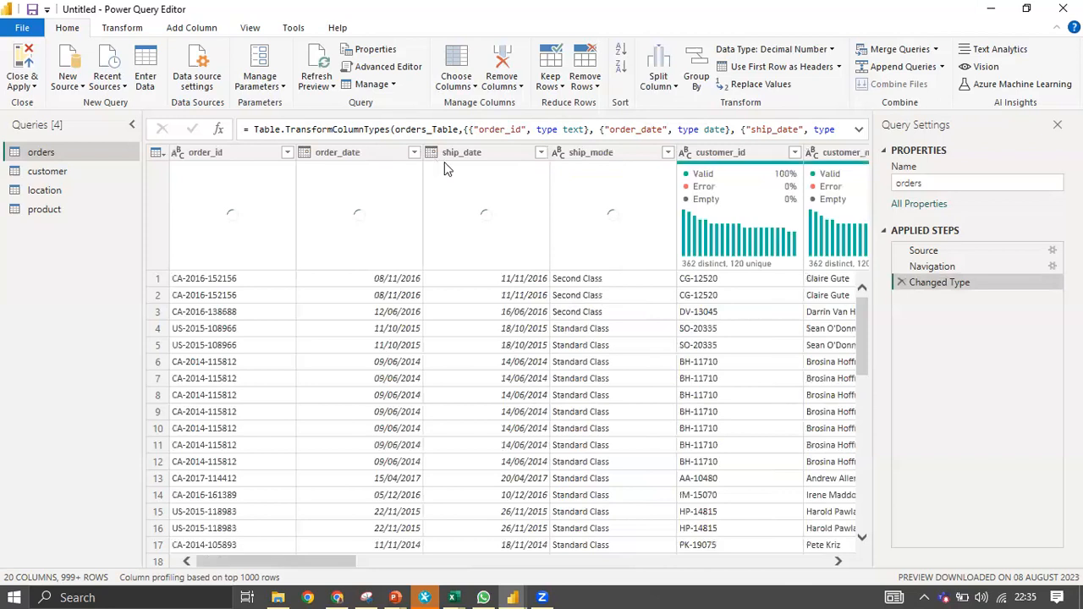
{"action": "left_click", "coordinate": [491, 157]}
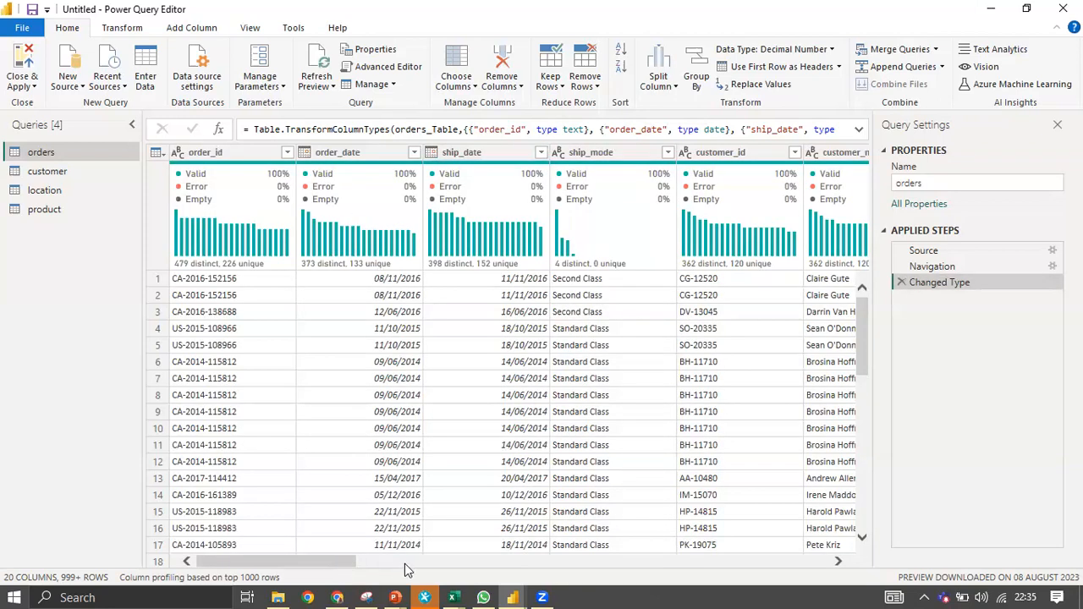
{"action": "left_click_drag", "start_coordinate": [335, 562], "coordinate": [412, 563]}
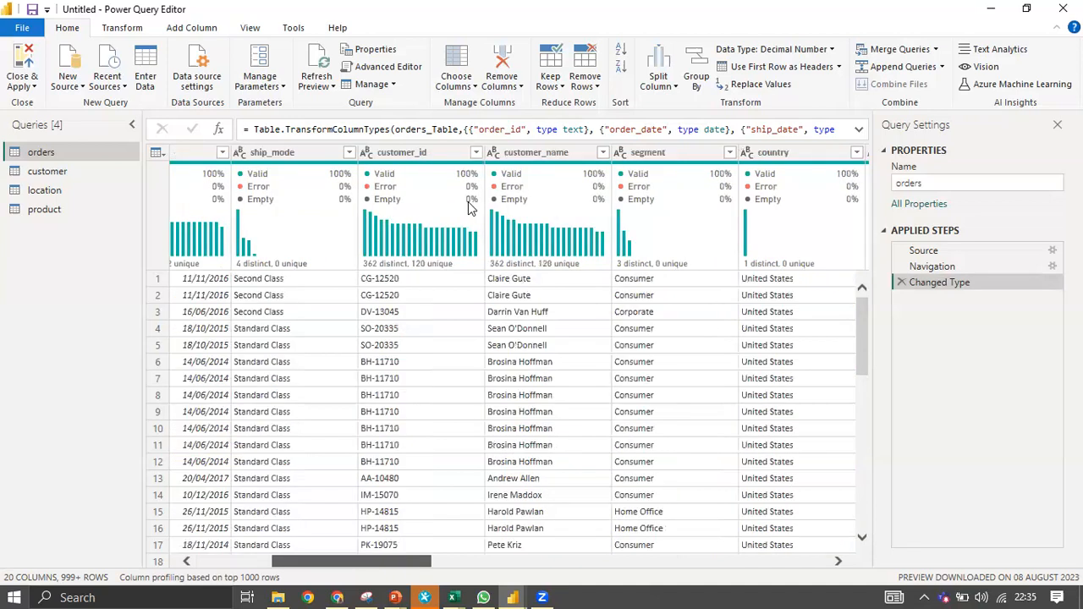
Select customer_name, segment, country, city, state, region, category, sub_category and product_name columns.
{"action": "left_click", "coordinate": [547, 159]}
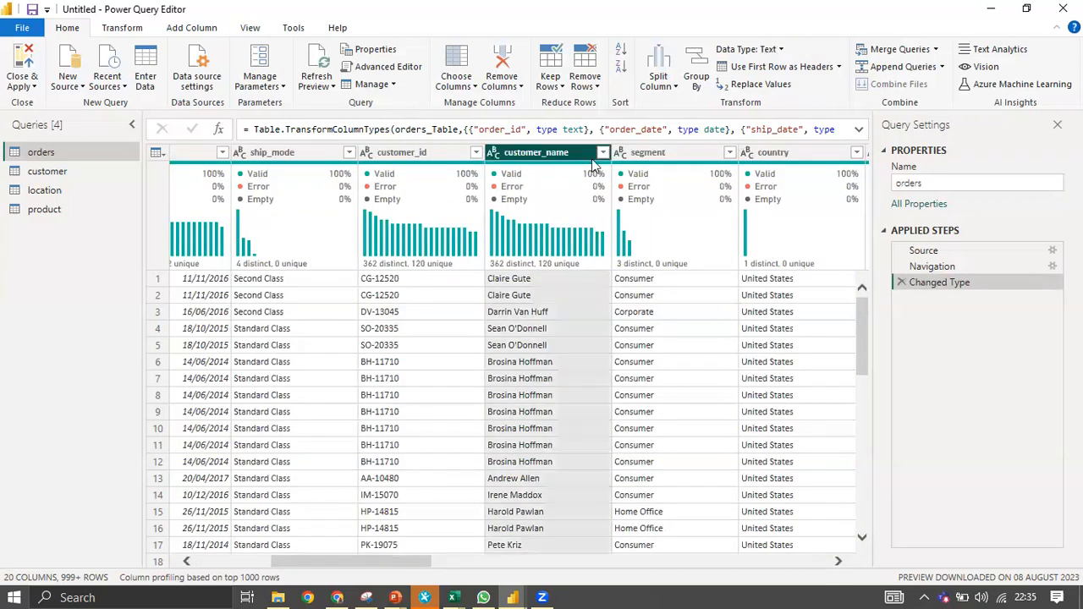
{"action": "left_click", "coordinate": [687, 154], "text": "ctrl"}
{"action": "left_click", "coordinate": [773, 157], "text": "ctrl"}
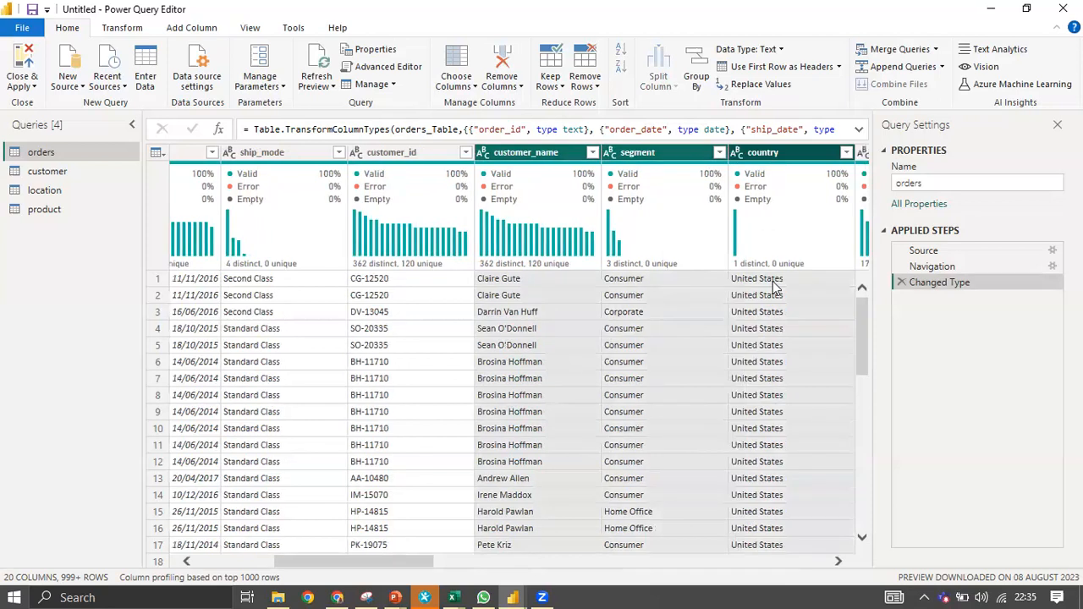
{"action": "left_click", "coordinate": [837, 563]}
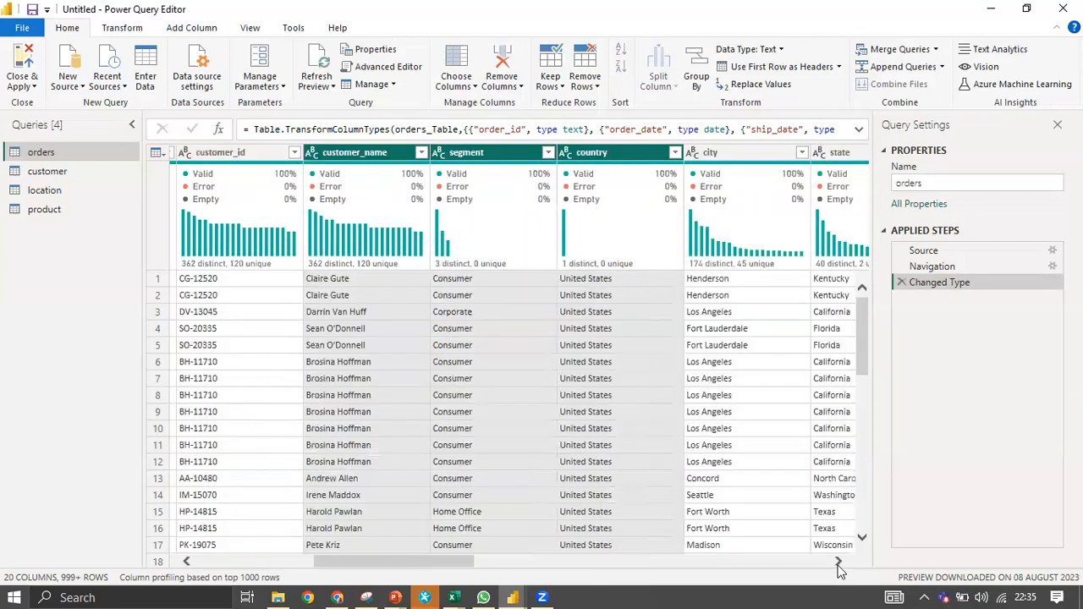
{"action": "left_click", "coordinate": [838, 562]}
{"action": "left_click", "coordinate": [595, 152], "text": "shift"}
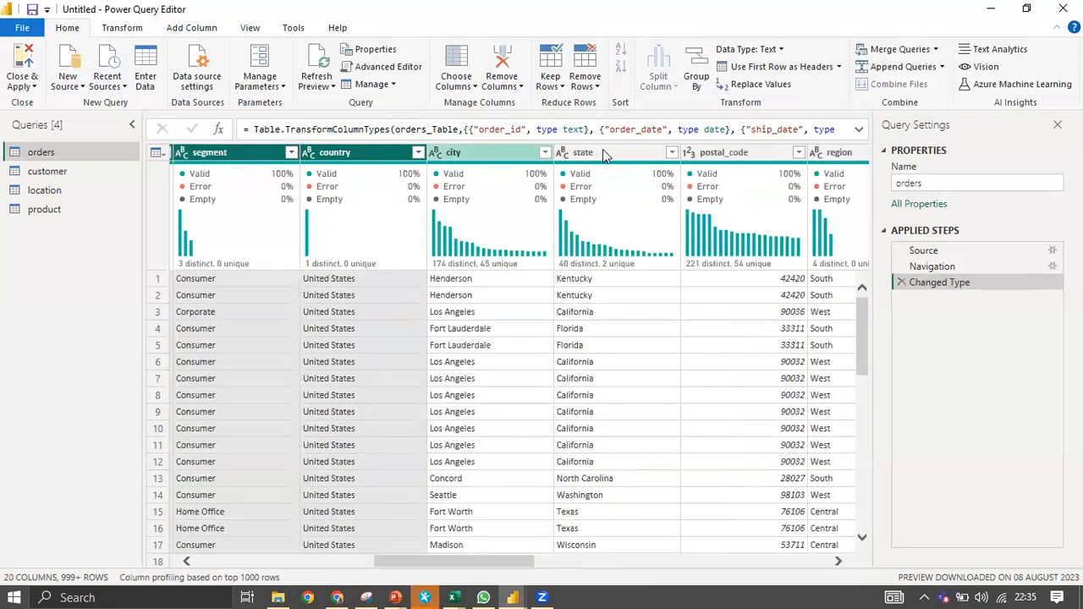
{"action": "left_click", "coordinate": [831, 154], "text": "ctrl"}
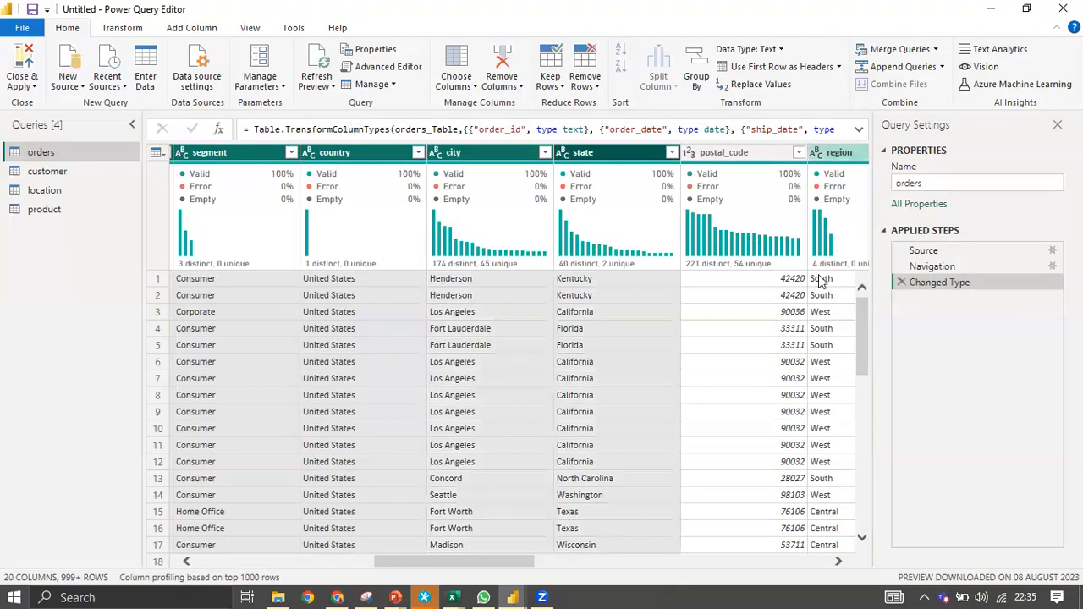
{"action": "left_click", "coordinate": [837, 561]}
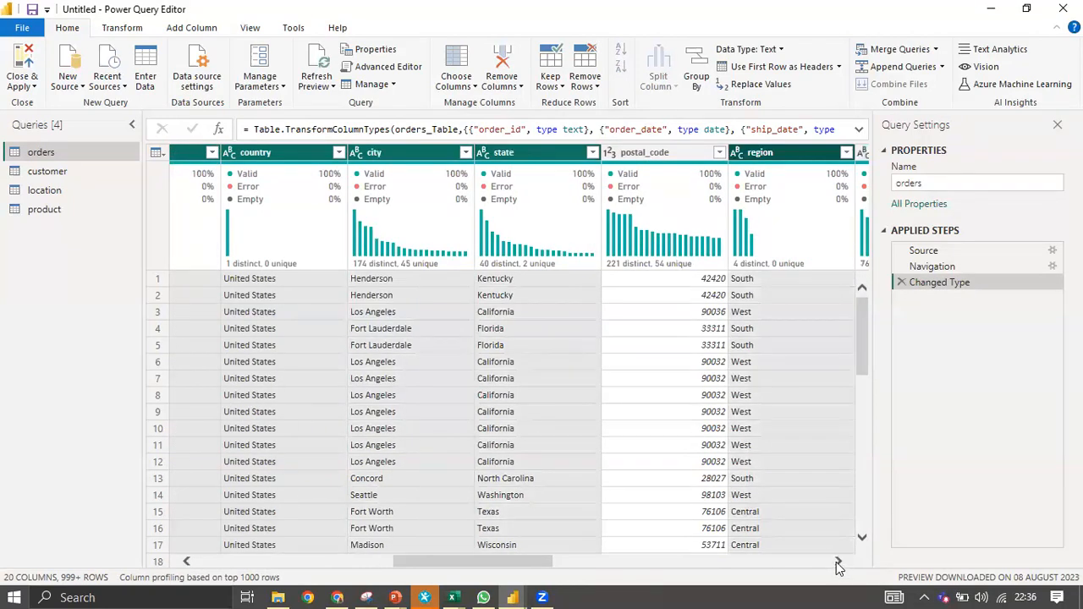
{"action": "left_click", "coordinate": [837, 562]}
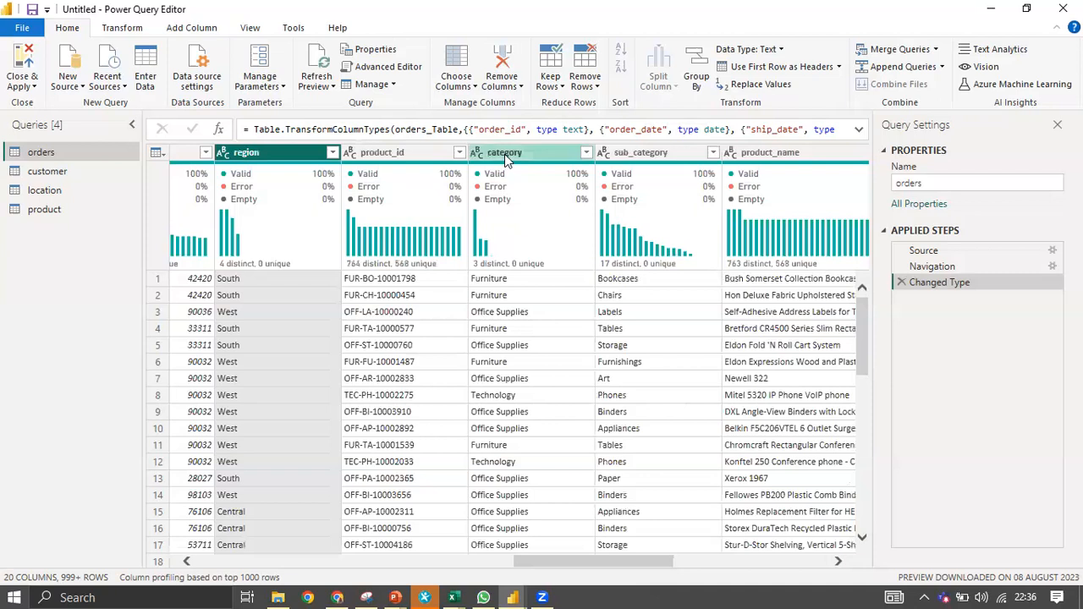
{"action": "left_click", "coordinate": [504, 154], "text": "ctrl"}
{"action": "left_click", "coordinate": [633, 154], "text": "ctrl"}
{"action": "left_click", "coordinate": [799, 156], "text": "ctrl"}
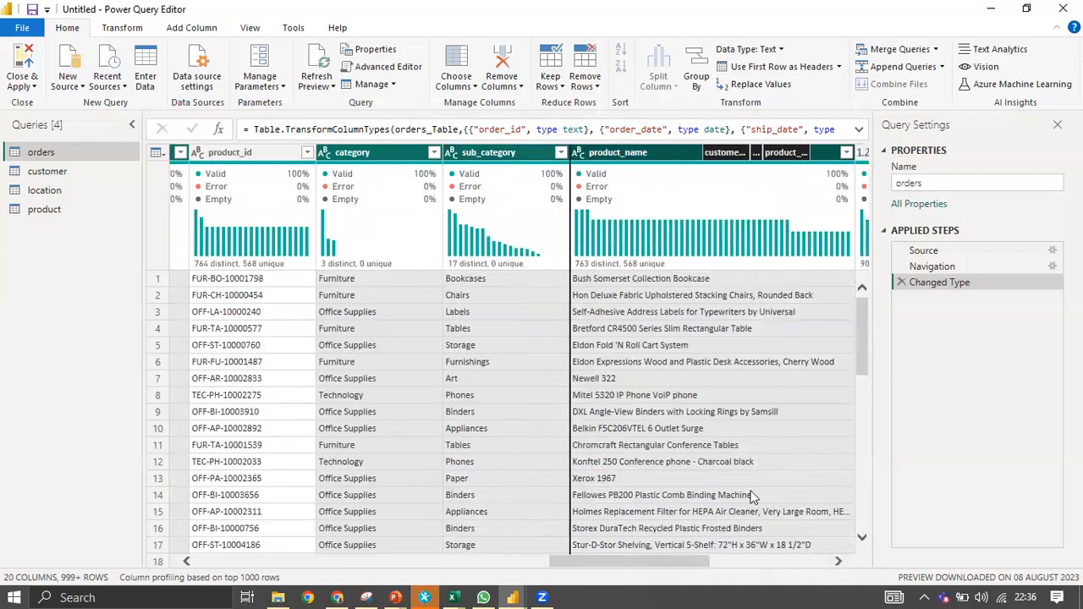
{"action": "left_click", "coordinate": [837, 561]}
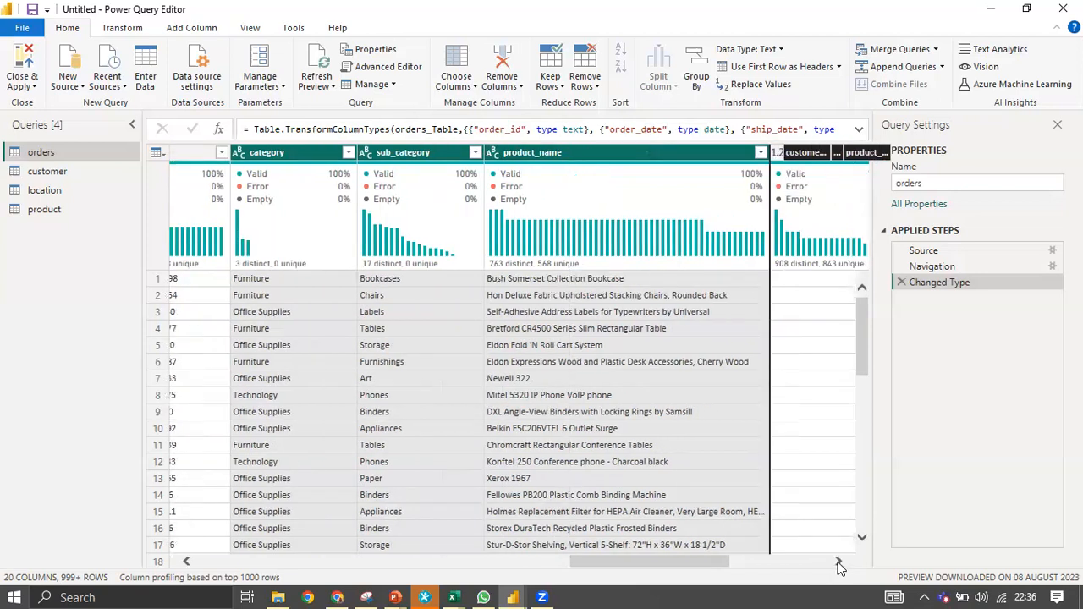
{"action": "left_click", "coordinate": [837, 562]}
{"action": "left_click_drag", "start_coordinate": [604, 154], "coordinate": [539, 159]}
Remove the selected descriptive columns, leaving 11, and move customer_id right after order_id.
{"action": "right_click", "coordinate": [539, 159]}
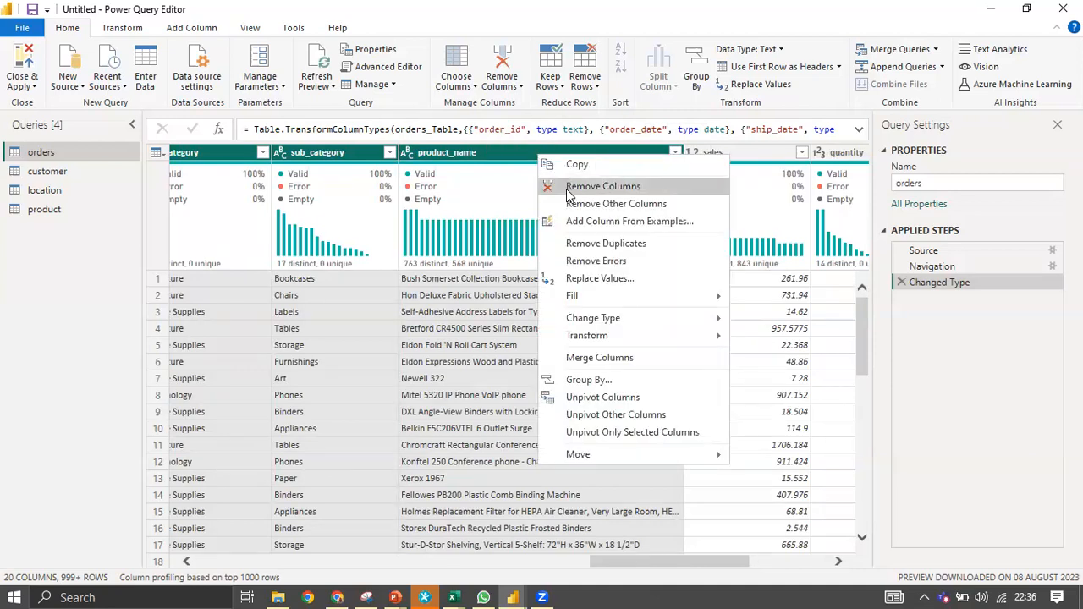
{"action": "left_click", "coordinate": [563, 186]}
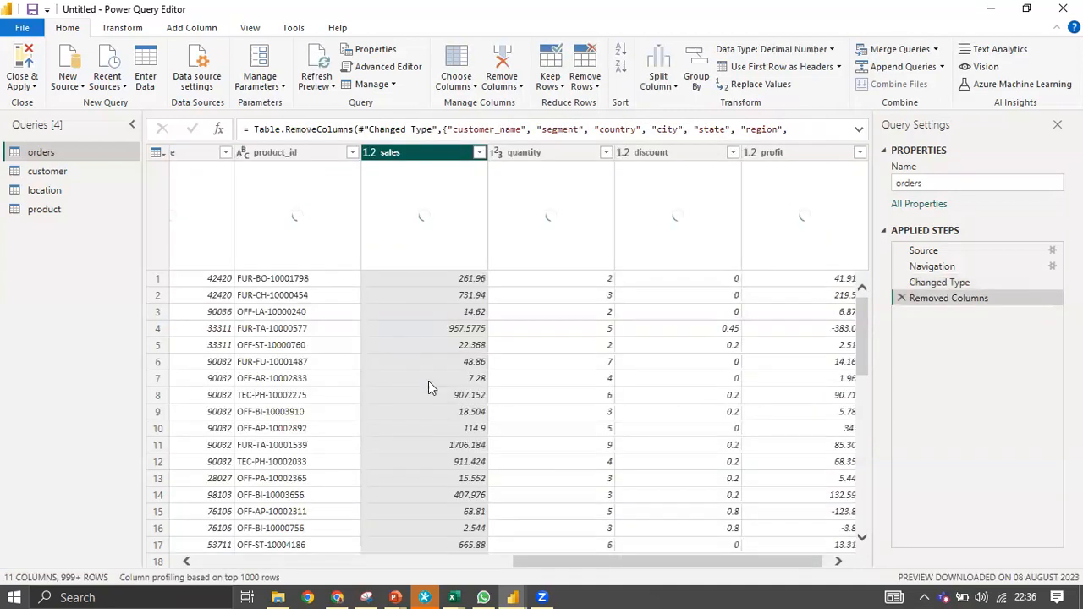
{"action": "scroll", "coordinate": [515, 425], "scroll_direction": "down", "scroll_amount": 3}
{"action": "scroll", "coordinate": [515, 424], "scroll_direction": "up", "scroll_amount": 3}
{"action": "left_click_drag", "start_coordinate": [546, 564], "coordinate": [74, 516]}
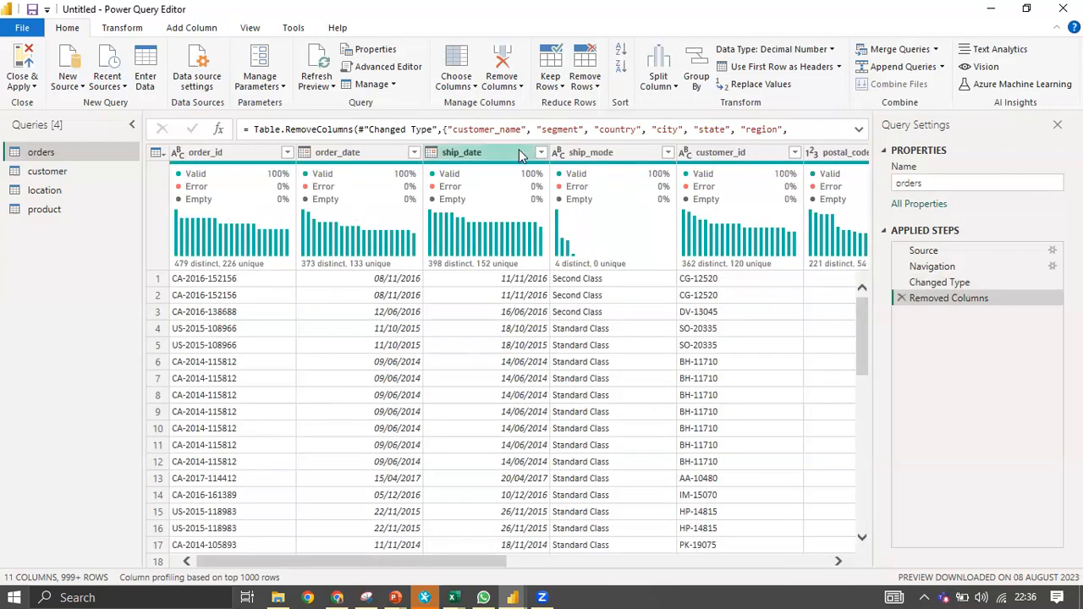
{"action": "left_click", "coordinate": [637, 137]}
{"action": "key", "text": "ctrl+a"}
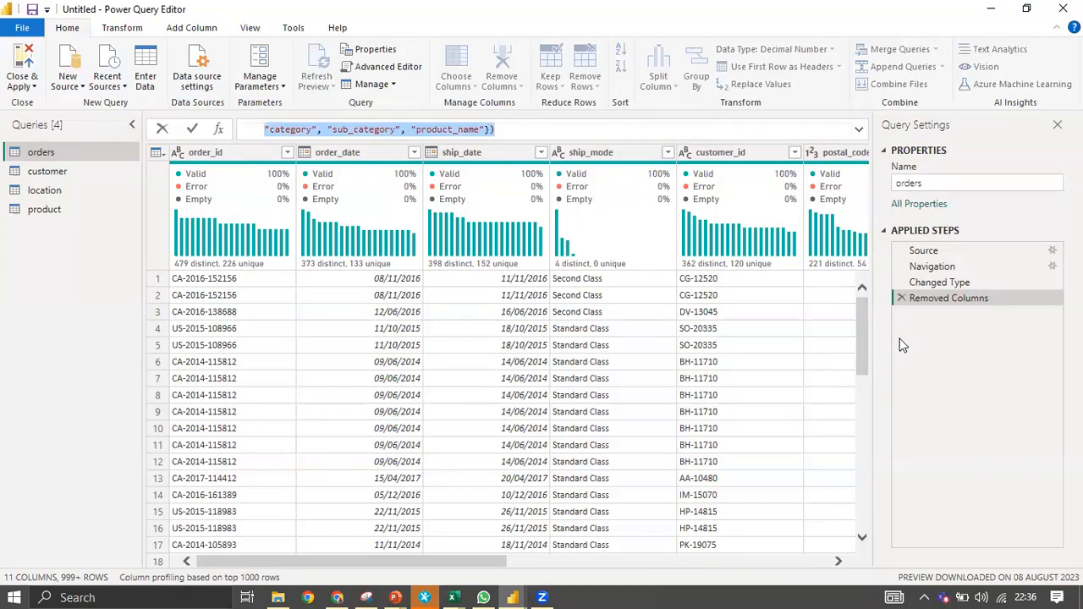
{"action": "key", "text": "Escape"}
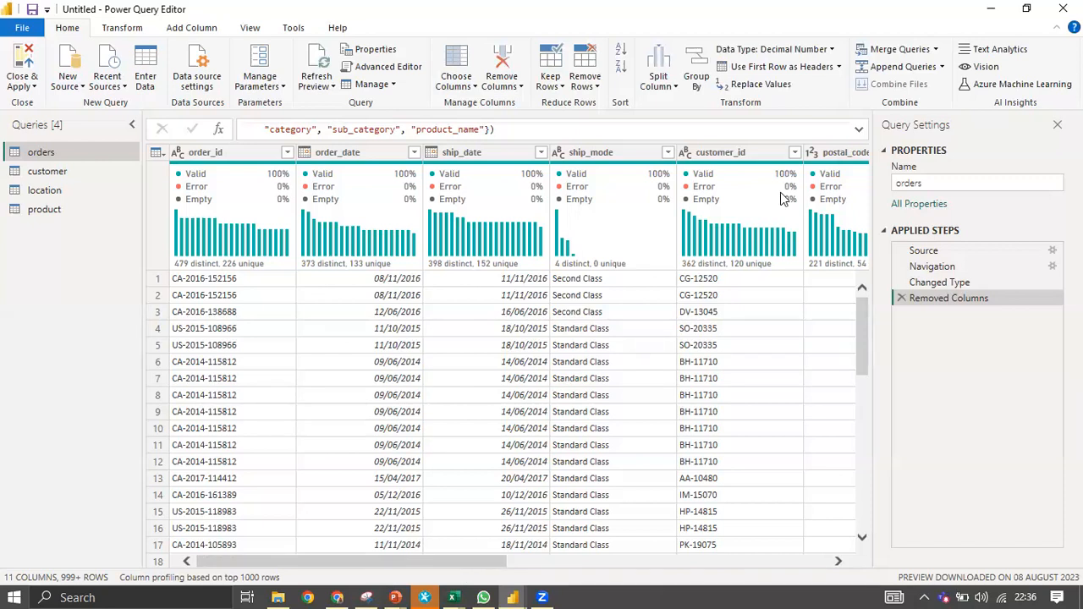
{"action": "left_click_drag", "start_coordinate": [770, 152], "coordinate": [408, 150]}
{"action": "left_click_drag", "start_coordinate": [401, 561], "coordinate": [569, 562]}
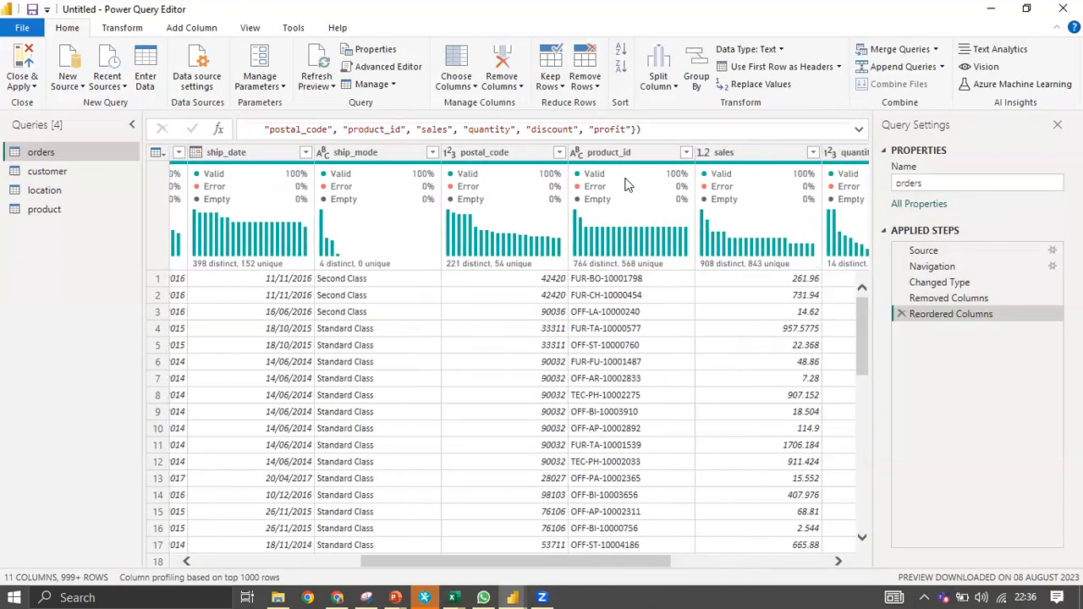
Move product_id beside customer_id and postal_code toward the front, reviewing all 11 orders columns.
{"action": "left_click", "coordinate": [626, 153]}
{"action": "left_click_drag", "start_coordinate": [305, 187], "coordinate": [438, 156]}
{"action": "left_click_drag", "start_coordinate": [459, 559], "coordinate": [653, 493]}
{"action": "left_click_drag", "start_coordinate": [674, 159], "coordinate": [291, 167]}
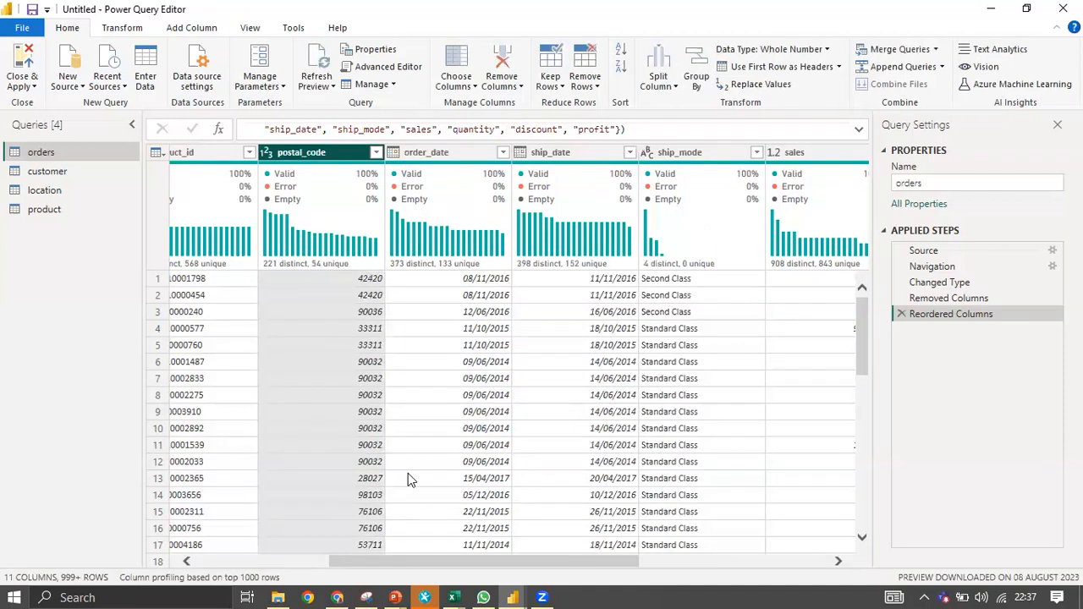
{"action": "left_click_drag", "start_coordinate": [414, 567], "coordinate": [209, 590]}
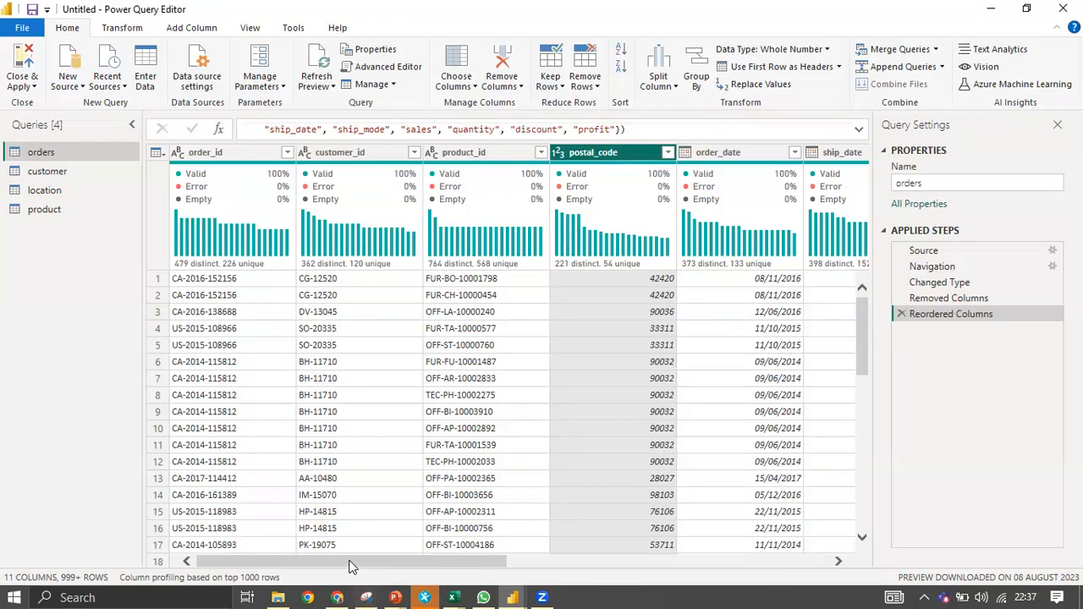
{"action": "left_click_drag", "start_coordinate": [351, 567], "coordinate": [677, 579]}
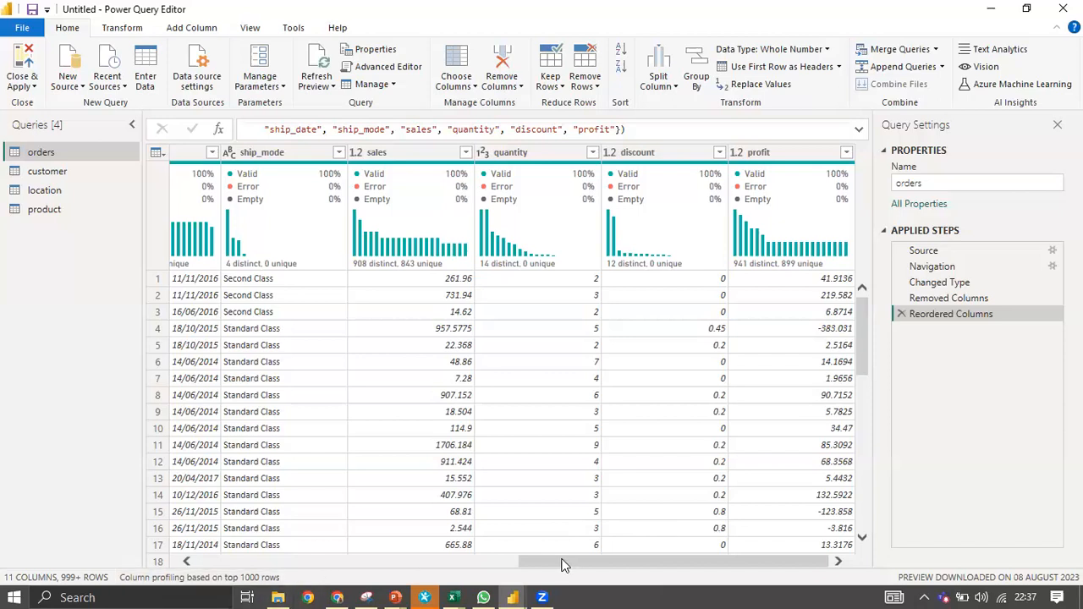
{"action": "left_click_drag", "start_coordinate": [565, 566], "coordinate": [422, 563]}
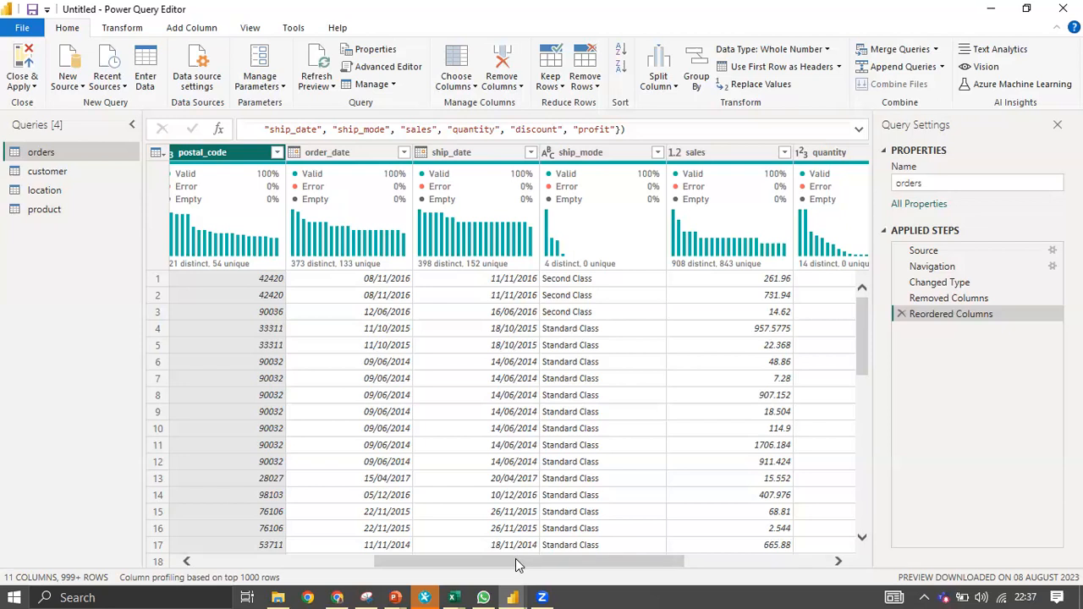
{"action": "left_click_drag", "start_coordinate": [516, 558], "coordinate": [569, 568]}
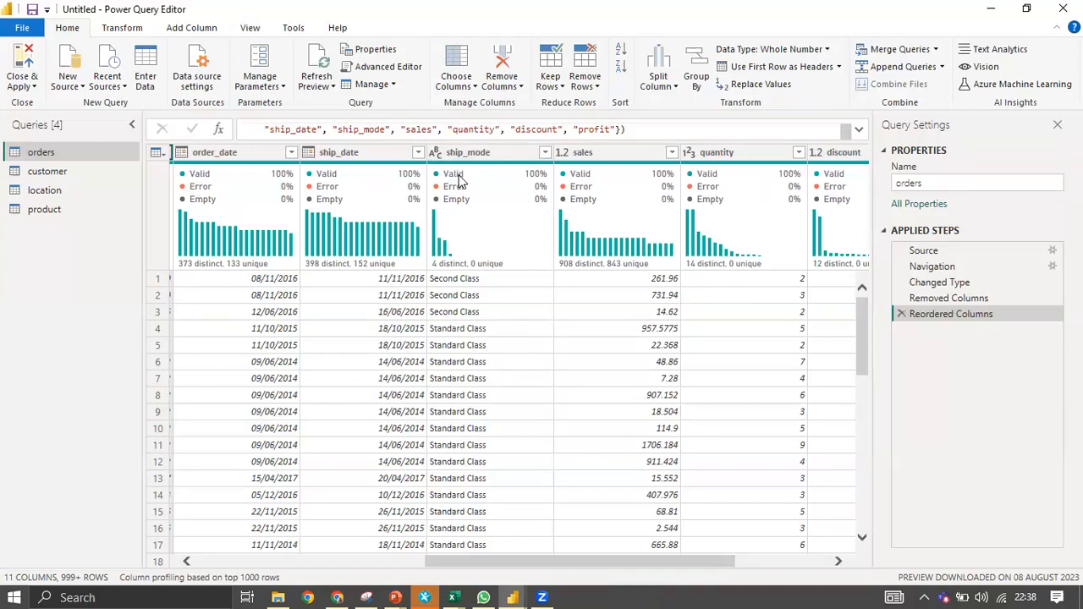
Return to the first orders columns and bring up the Close & Apply choices.
{"action": "mouse_move", "coordinate": [458, 181]}
{"action": "left_click_drag", "start_coordinate": [567, 568], "coordinate": [302, 567]}
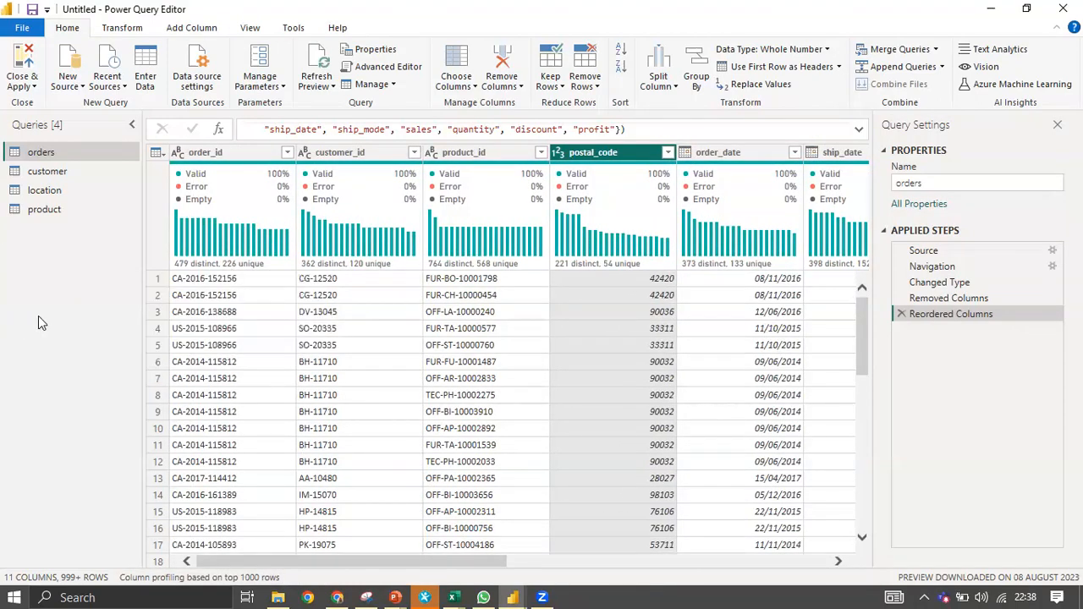
{"action": "scroll", "coordinate": [315, 315], "scroll_direction": "down", "scroll_amount": 3}
{"action": "scroll", "coordinate": [315, 315], "scroll_direction": "up", "scroll_amount": 3}
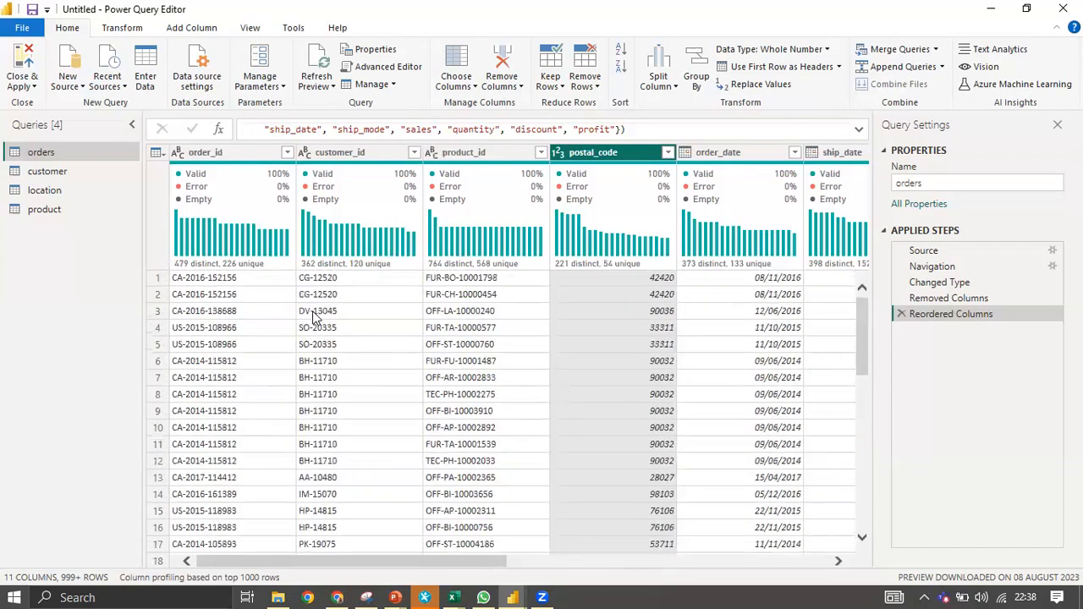
{"action": "left_click", "coordinate": [36, 88]}
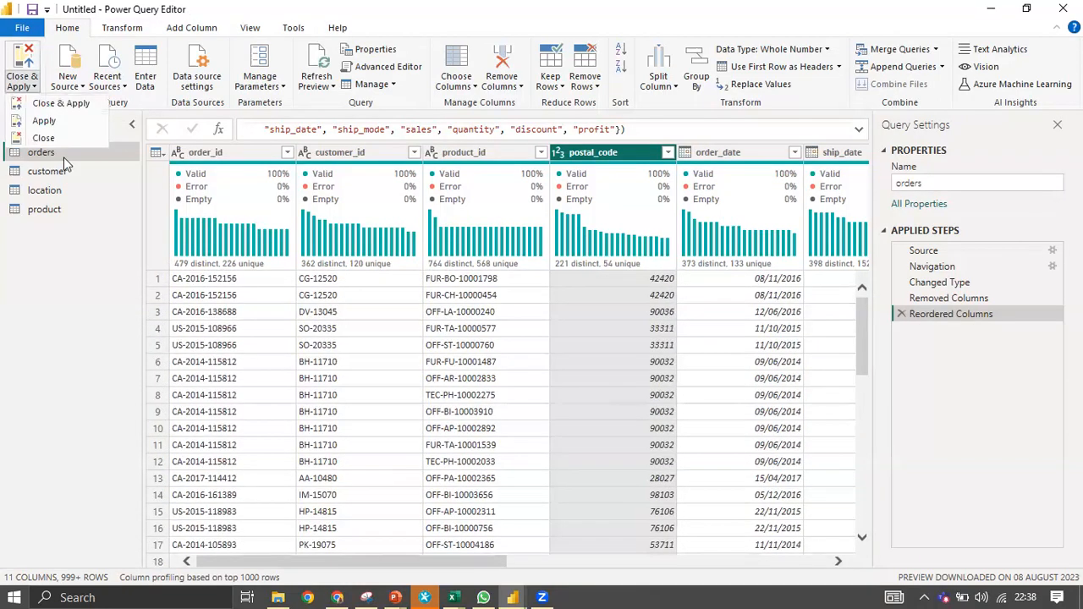
Apply the query changes, check the state values in the Excel source, and return to Power BI.
{"action": "left_click", "coordinate": [73, 108]}
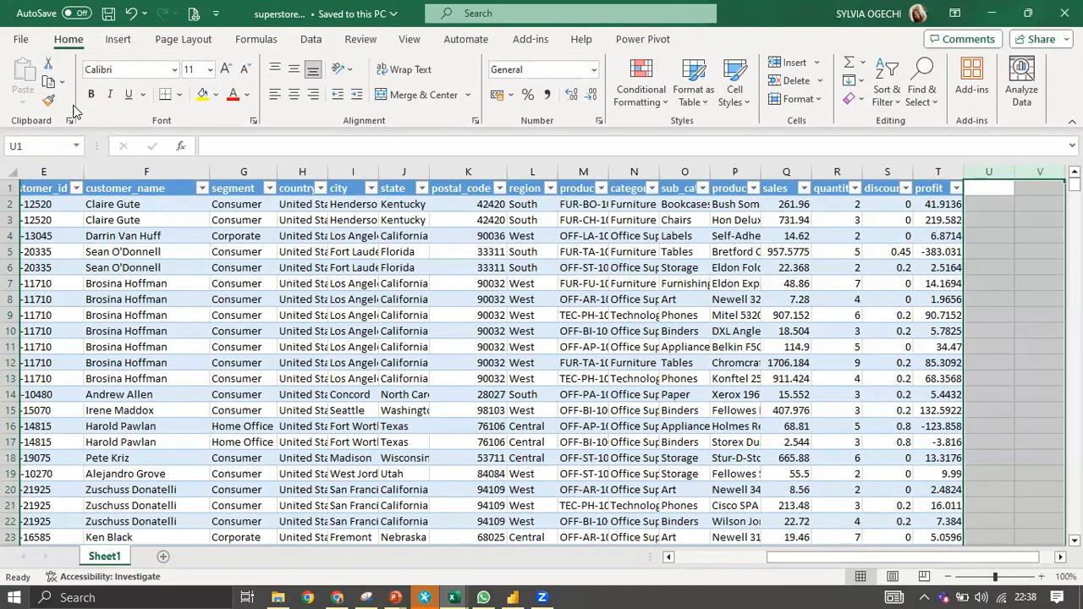
{"action": "left_click", "coordinate": [427, 266]}
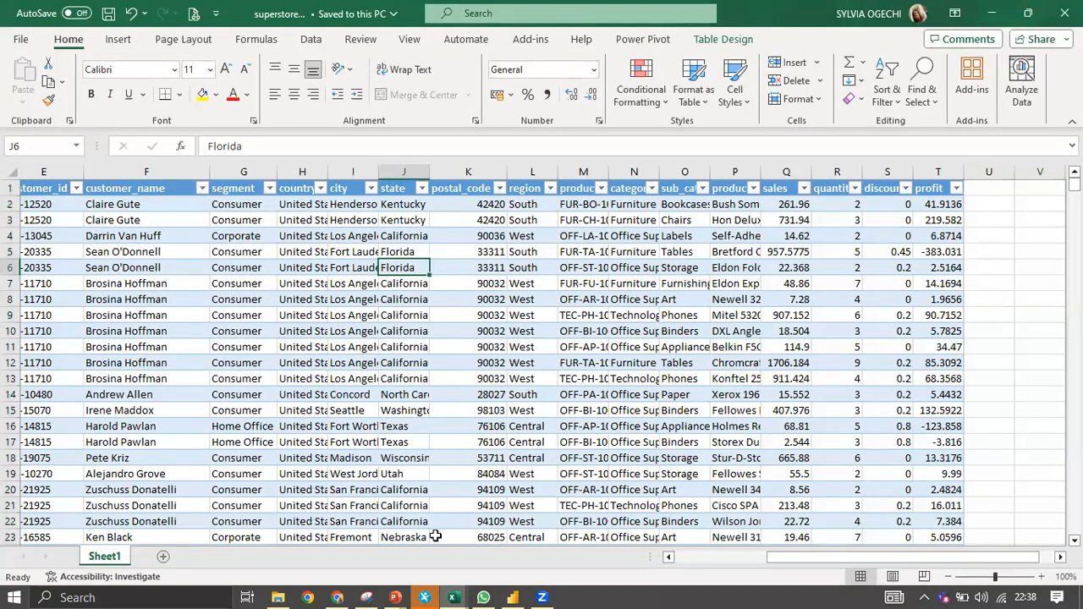
{"action": "left_click", "coordinate": [514, 597]}
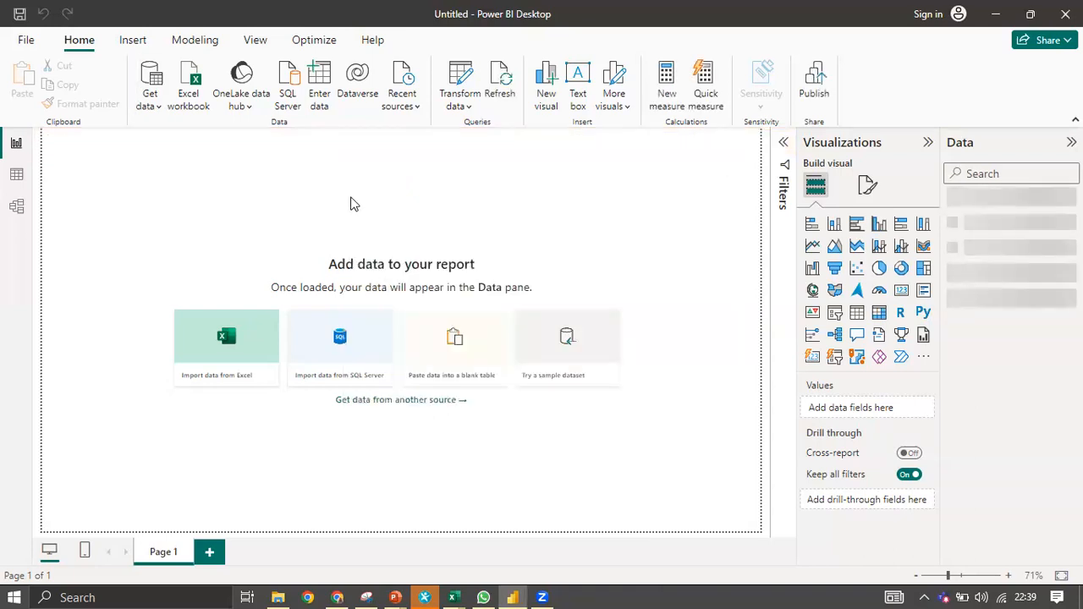
Switch to Model view and collapse the Properties and Data panes to widen the diagram.
{"action": "left_click", "coordinate": [18, 209]}
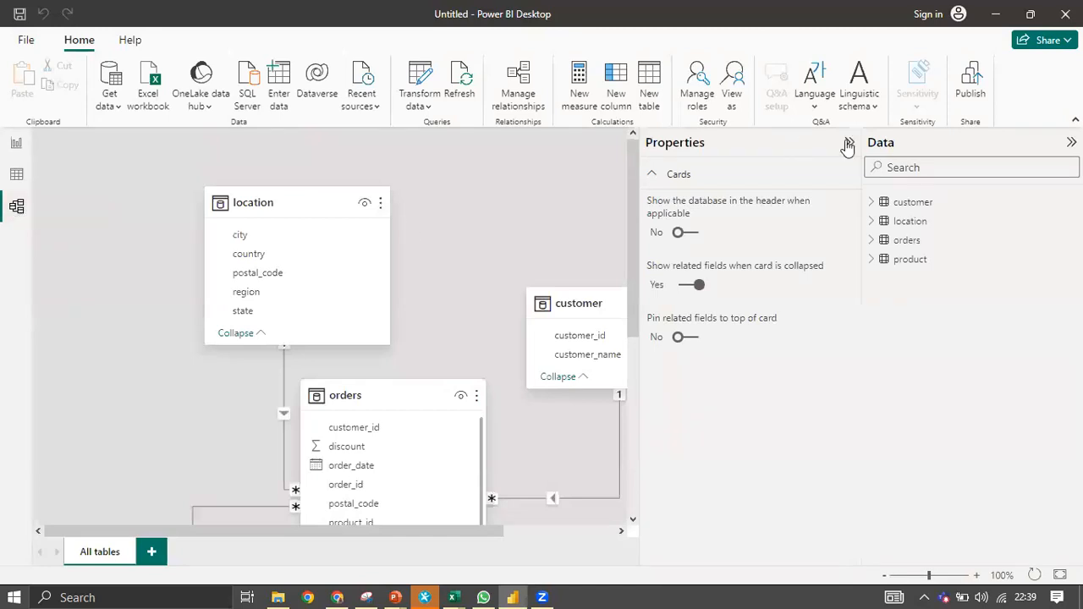
{"action": "left_click", "coordinate": [847, 144]}
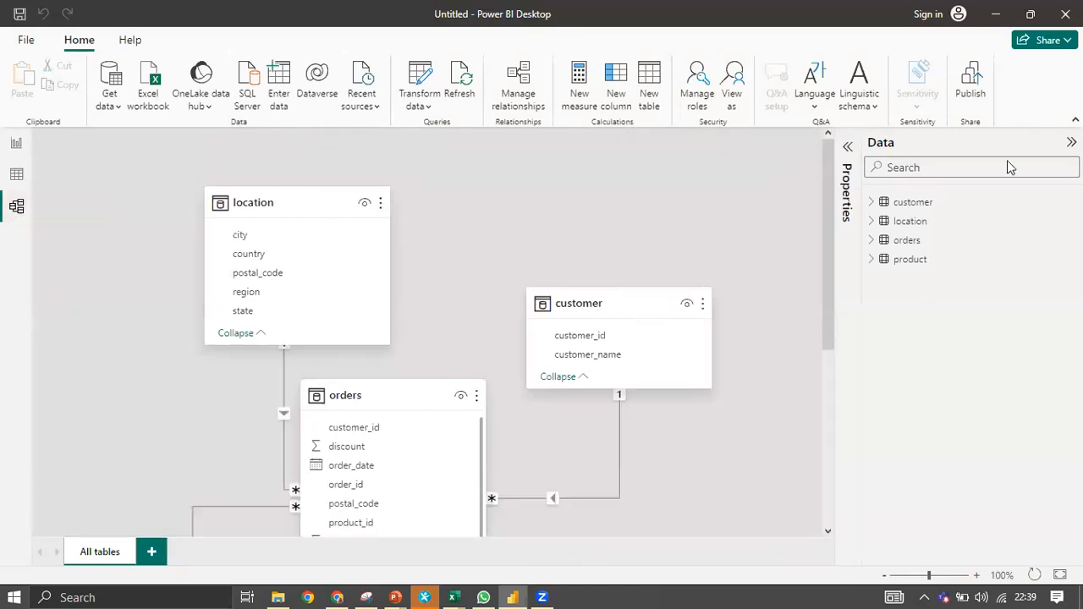
{"action": "left_click", "coordinate": [1071, 143]}
{"action": "scroll", "coordinate": [472, 363], "scroll_direction": "down", "scroll_amount": 5}
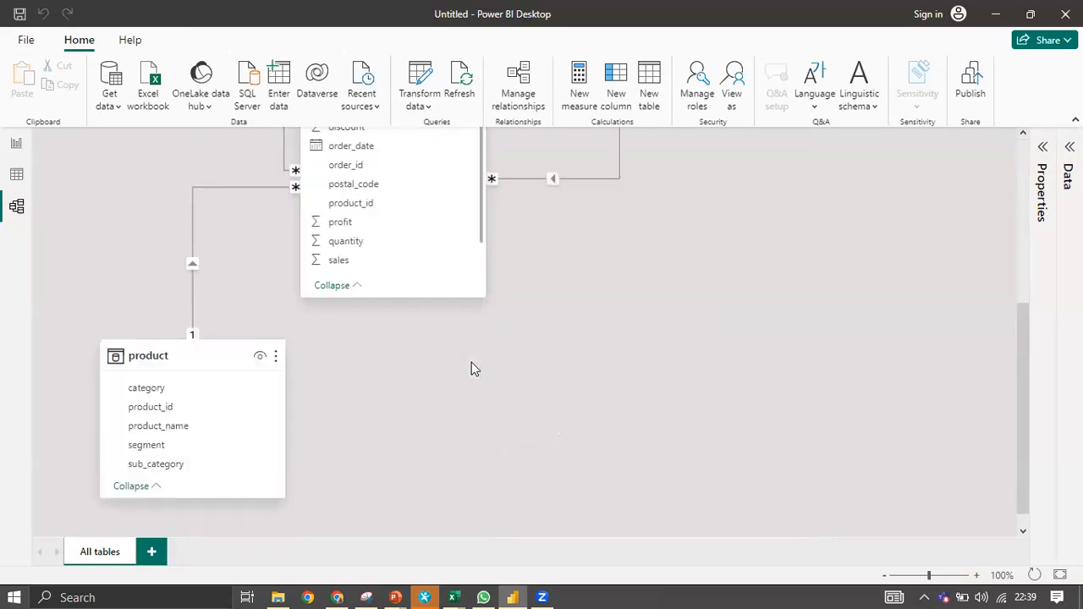
{"action": "scroll", "coordinate": [471, 363], "scroll_direction": "up", "scroll_amount": 4}
Arrange the location, orders, customer and product cards into a tidy star layout.
{"action": "left_click_drag", "start_coordinate": [307, 170], "coordinate": [194, 192]}
{"action": "left_click_drag", "start_coordinate": [400, 368], "coordinate": [424, 289]}
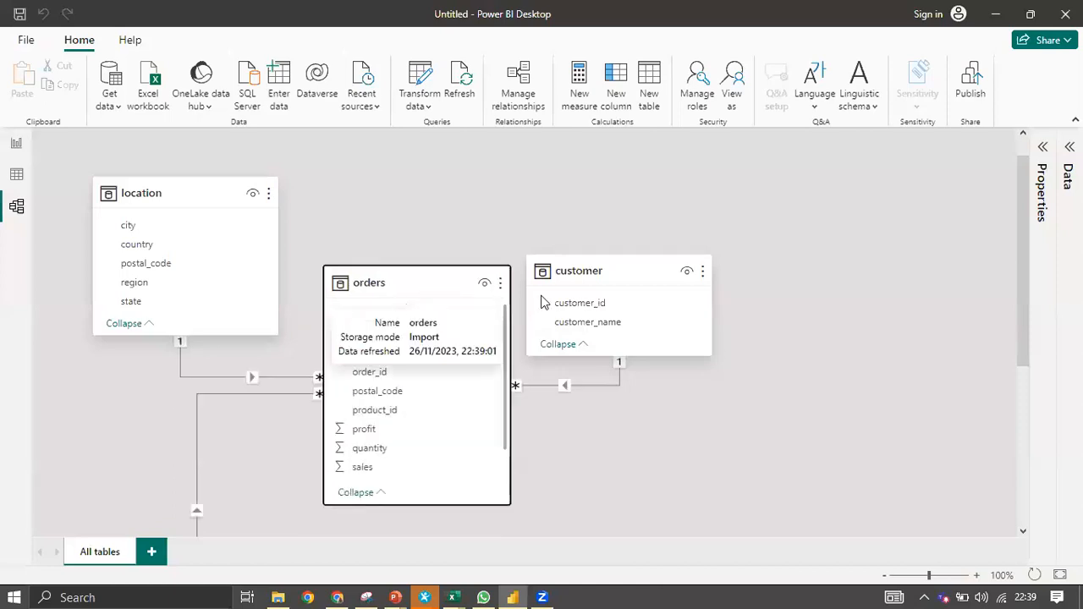
{"action": "left_click_drag", "start_coordinate": [628, 273], "coordinate": [721, 210]}
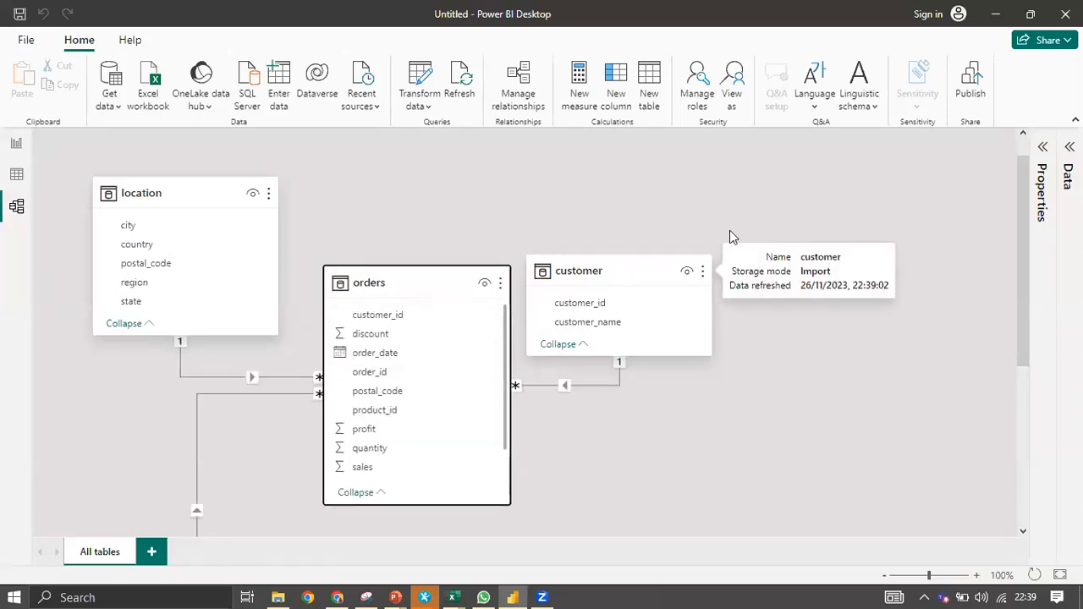
{"action": "scroll", "coordinate": [288, 401], "scroll_direction": "down", "scroll_amount": 4}
{"action": "left_click_drag", "start_coordinate": [193, 336], "coordinate": [705, 373]}
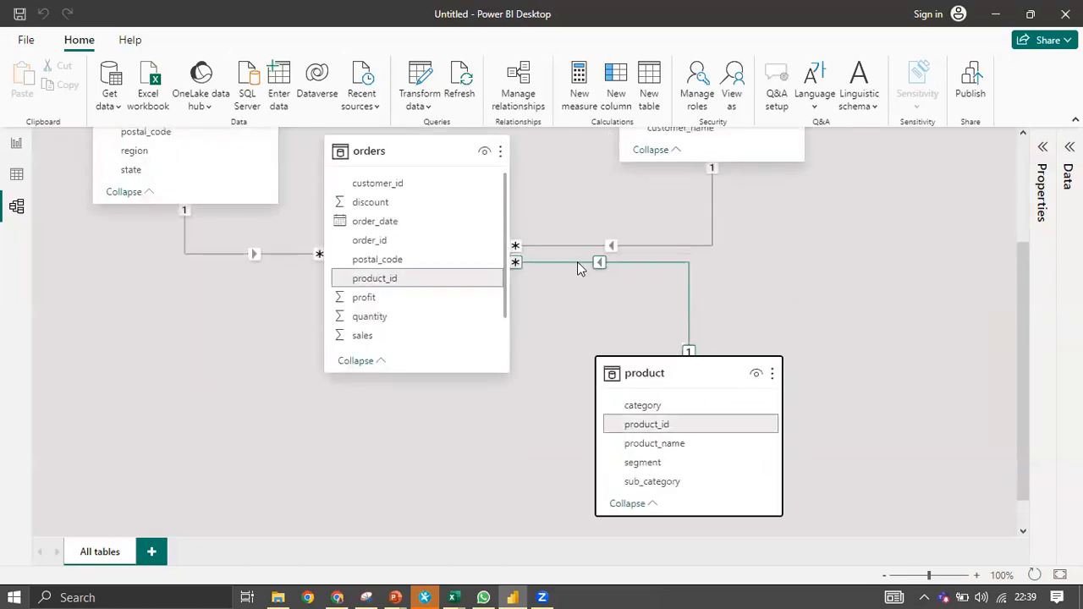
{"action": "scroll", "coordinate": [583, 283], "scroll_direction": "up", "scroll_amount": 1}
{"action": "scroll", "coordinate": [460, 331], "scroll_direction": "up", "scroll_amount": 1}
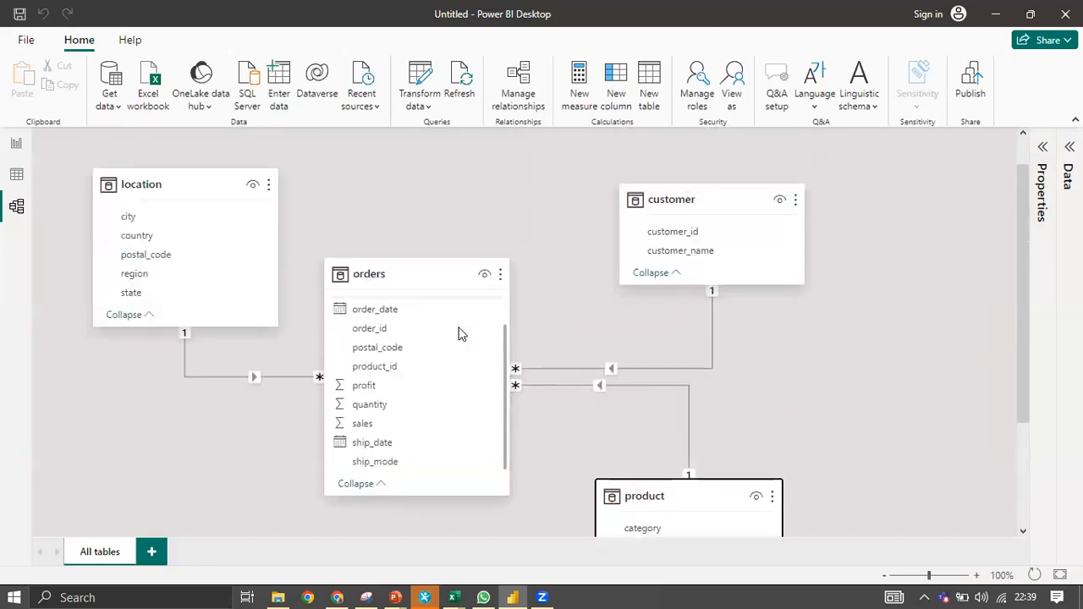
{"action": "scroll", "coordinate": [411, 177], "scroll_direction": "down", "scroll_amount": 2}
{"action": "scroll", "coordinate": [207, 322], "scroll_direction": "up", "scroll_amount": 1}
{"action": "scroll", "coordinate": [555, 352], "scroll_direction": "up", "scroll_amount": 1}
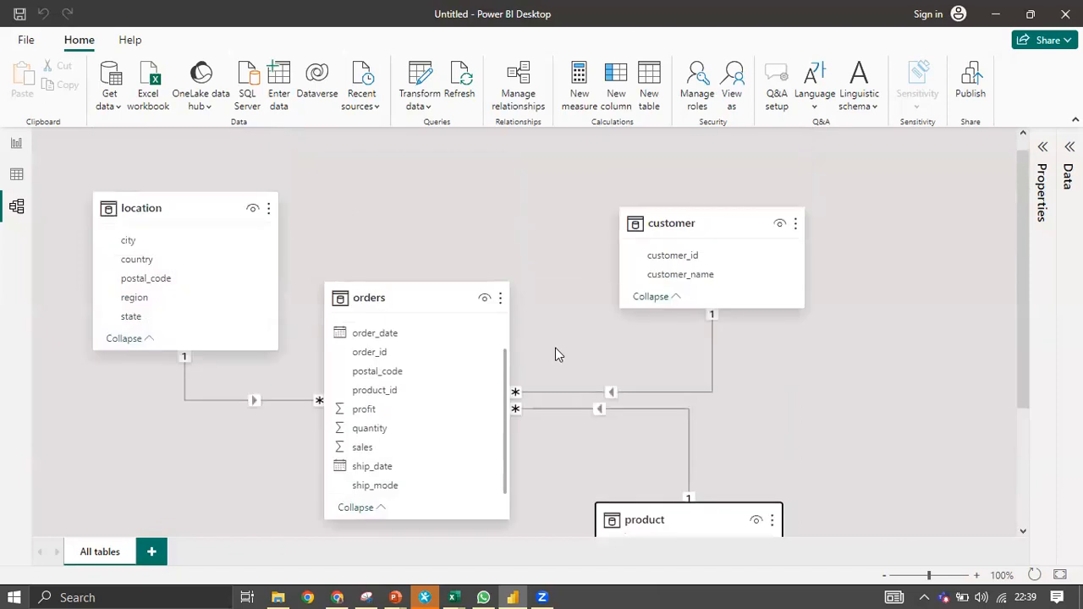
Delete the orders–customer relationship.
{"action": "left_click", "coordinate": [612, 396]}
{"action": "right_click", "coordinate": [609, 394]}
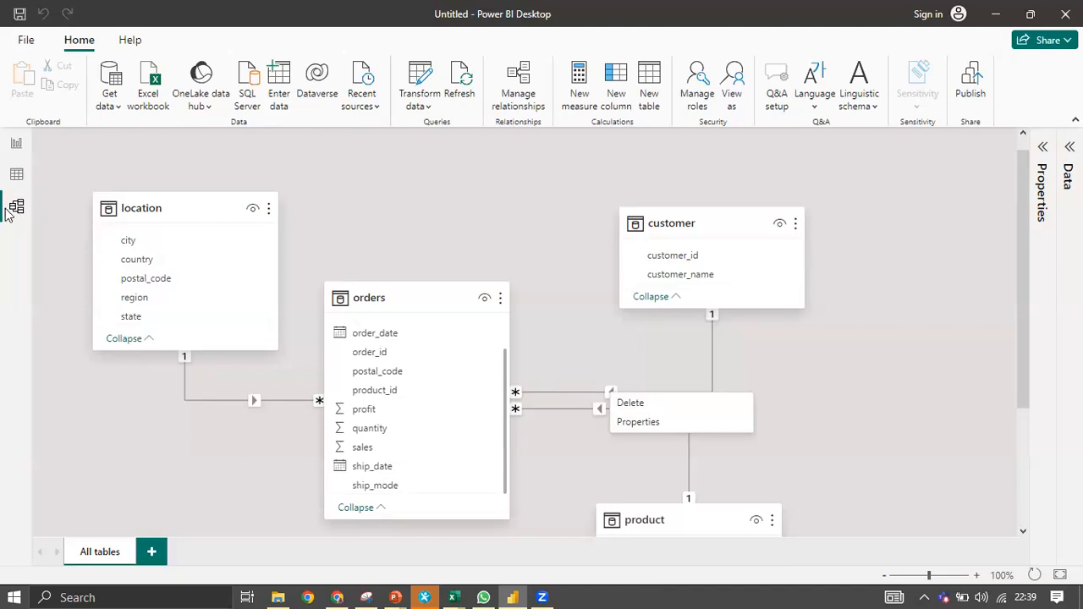
{"action": "left_click", "coordinate": [598, 408]}
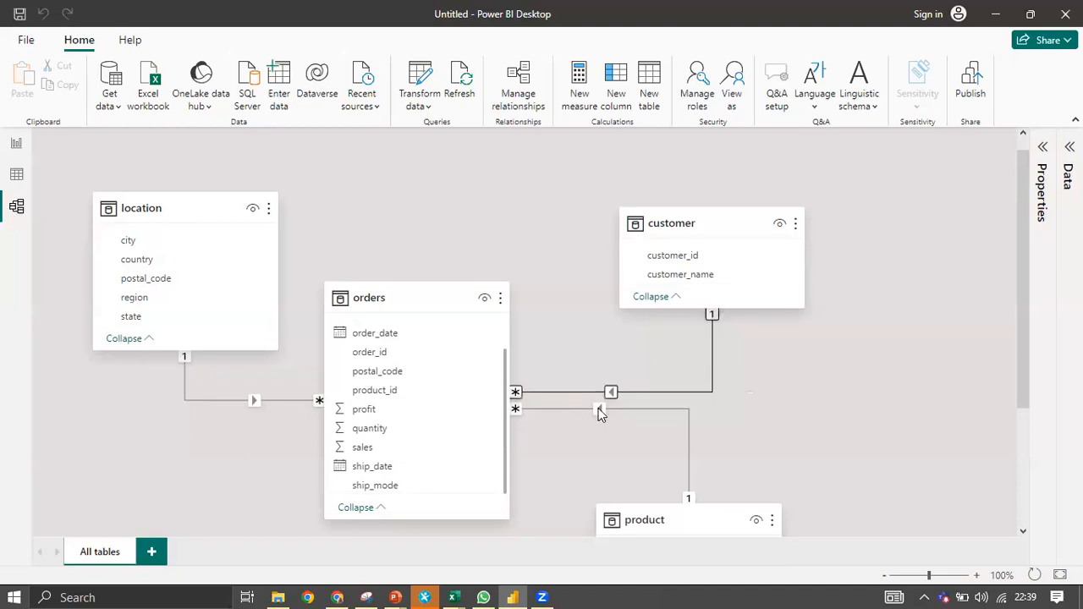
{"action": "right_click", "coordinate": [609, 392]}
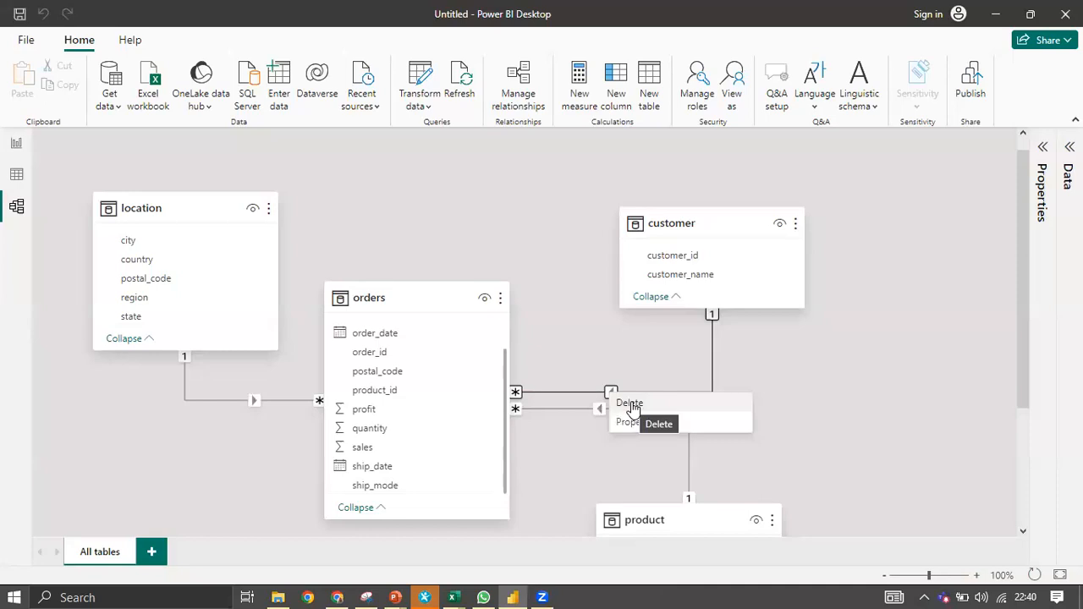
{"action": "left_click", "coordinate": [628, 422]}
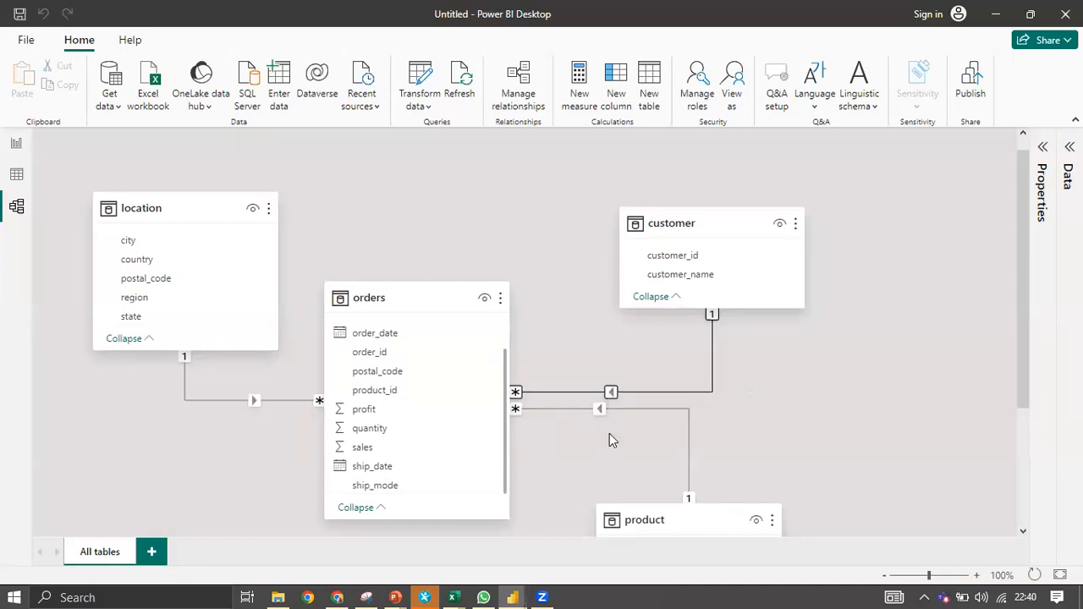
{"action": "key", "text": "Delete"}
{"action": "left_click", "coordinate": [626, 332]}
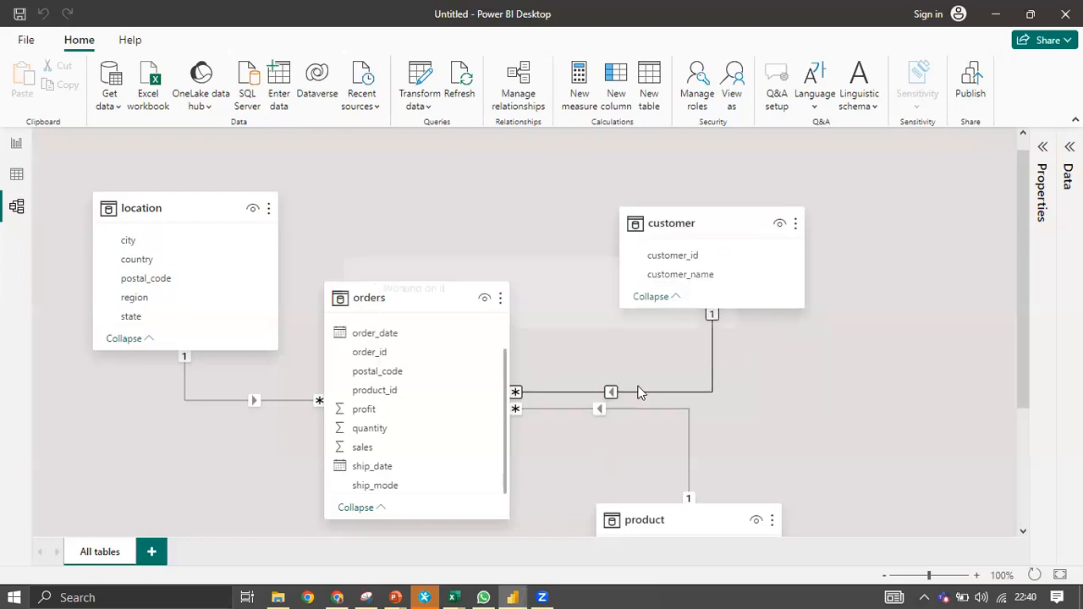
Delete the orders–product and orders–location relationships.
{"action": "scroll", "coordinate": [650, 421], "scroll_direction": "down", "scroll_amount": 1}
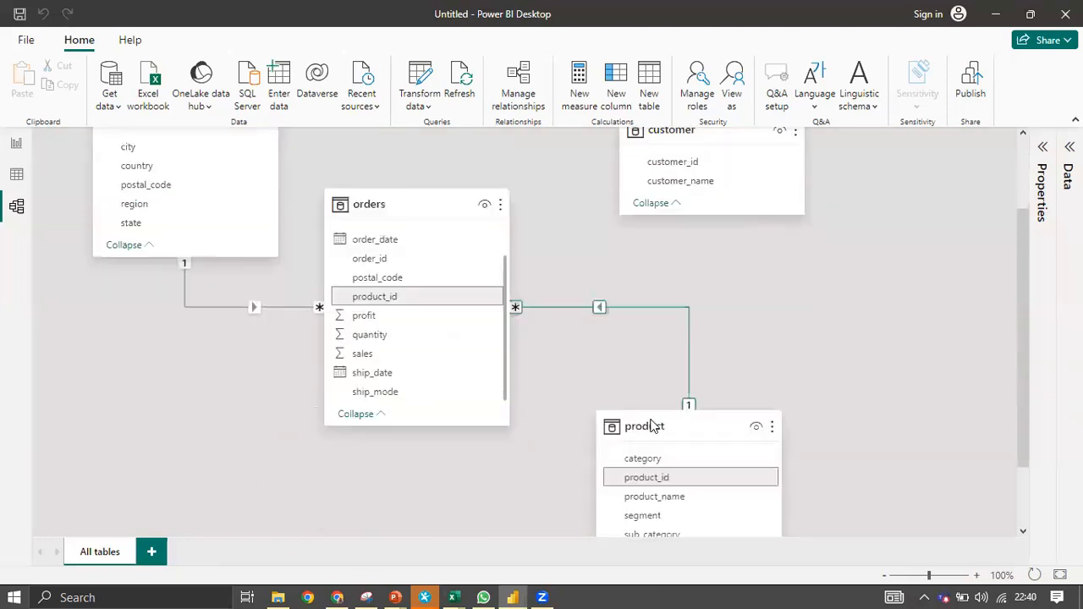
{"action": "scroll", "coordinate": [602, 284], "scroll_direction": "down", "scroll_amount": 1}
{"action": "right_click", "coordinate": [601, 277]}
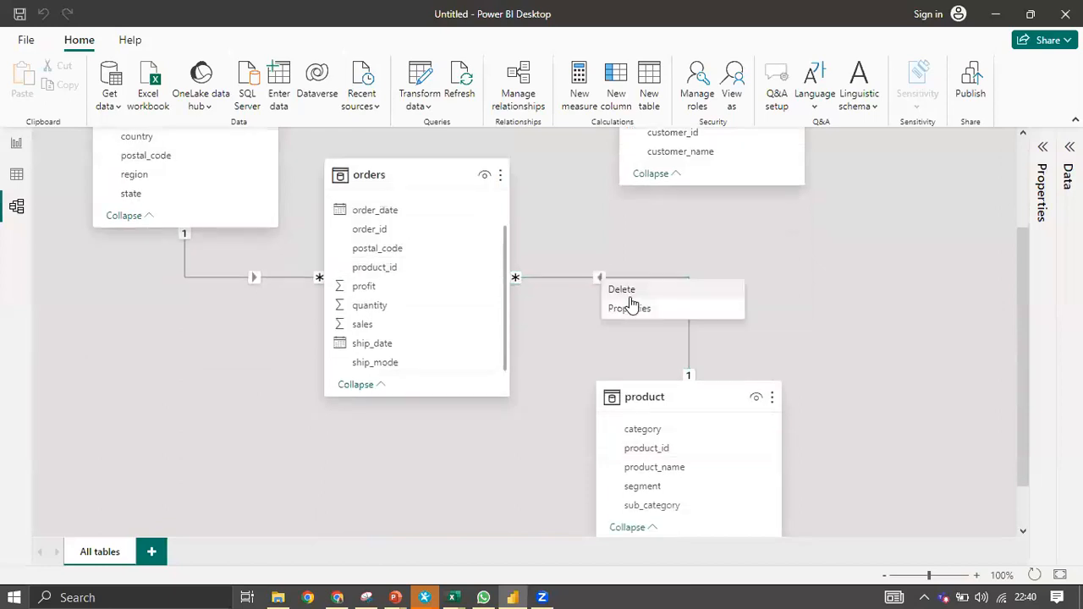
{"action": "left_click", "coordinate": [631, 291]}
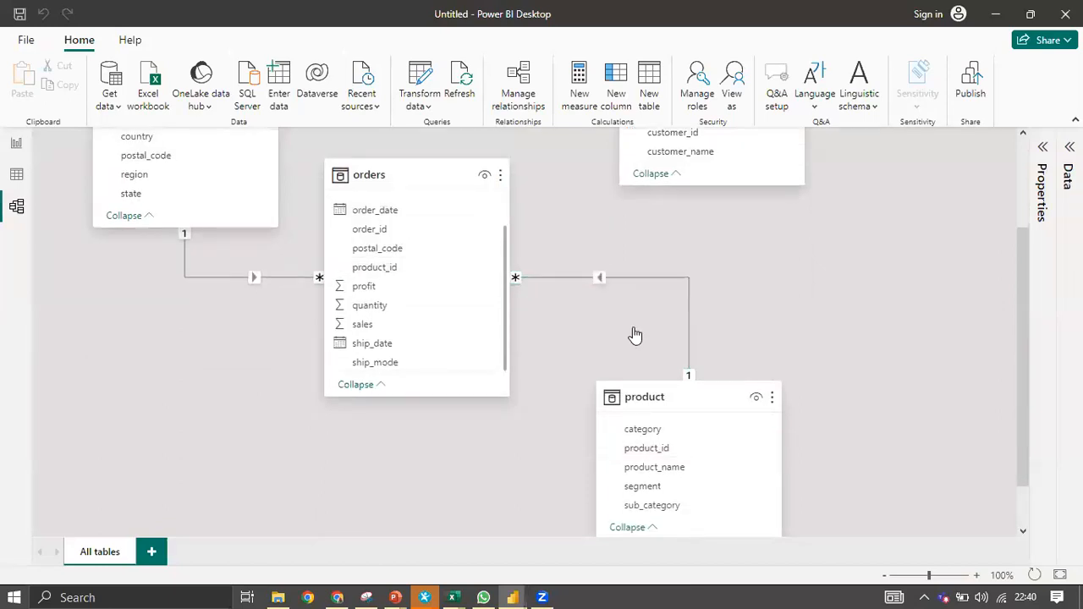
{"action": "key", "text": "Escape"}
{"action": "right_click", "coordinate": [252, 279]}
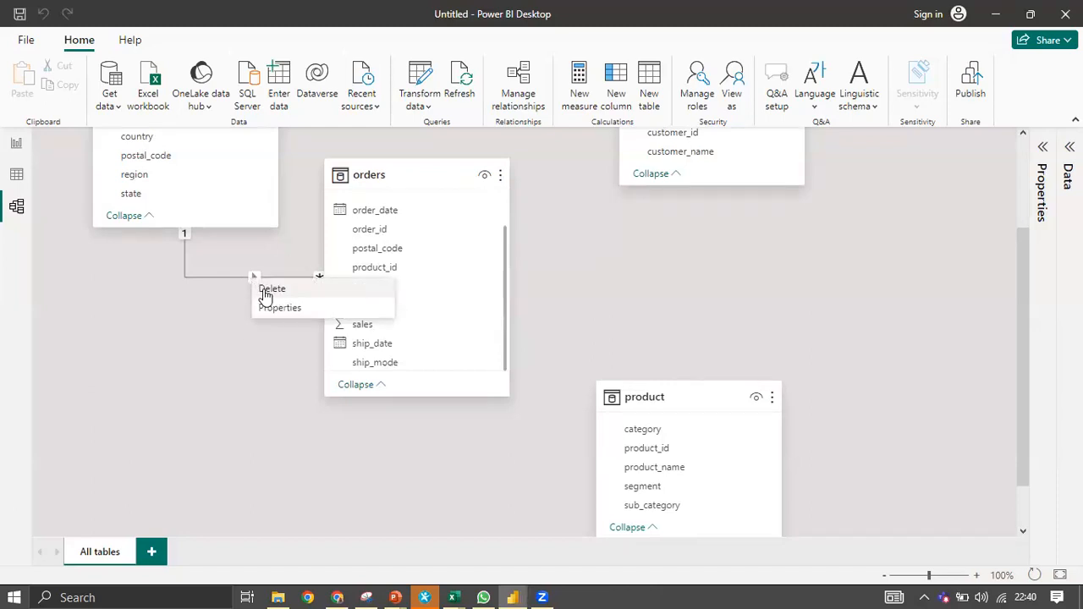
{"action": "left_click", "coordinate": [263, 289]}
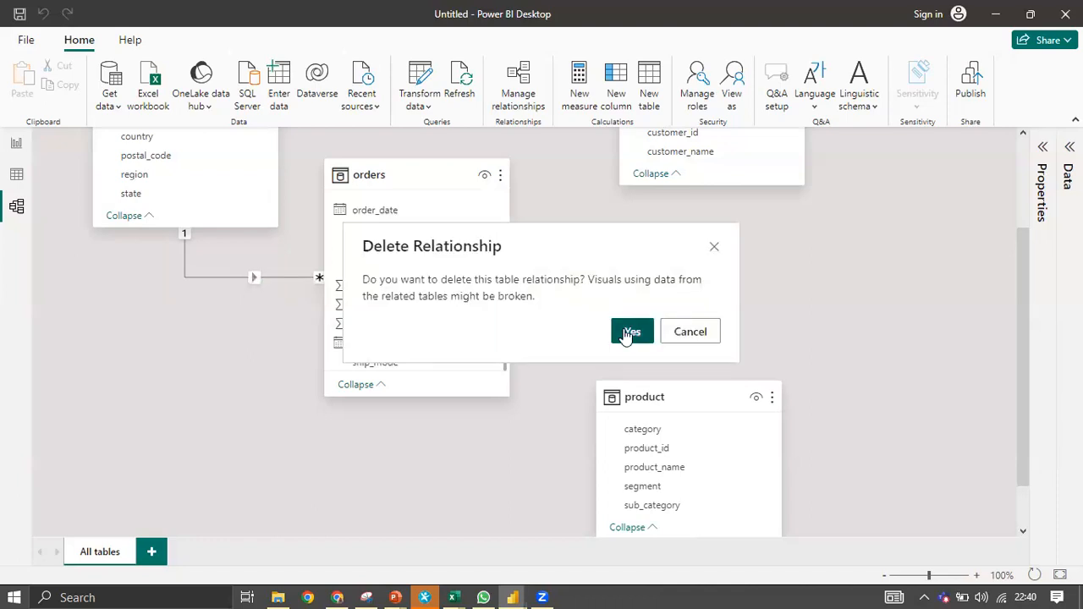
{"action": "left_click", "coordinate": [617, 332]}
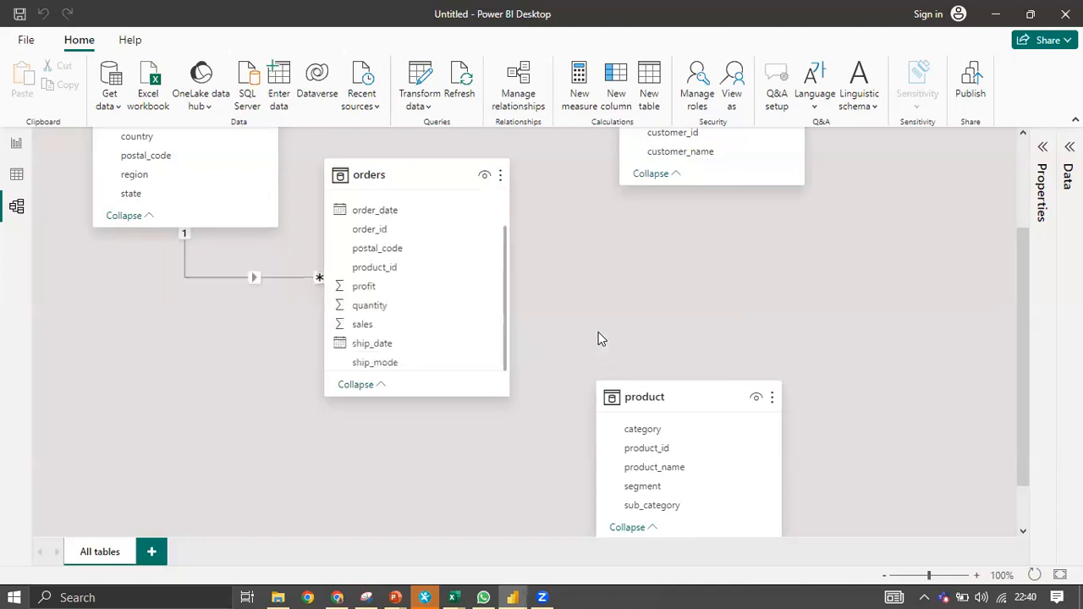
{"action": "scroll", "coordinate": [527, 386], "scroll_direction": "up", "scroll_amount": 1}
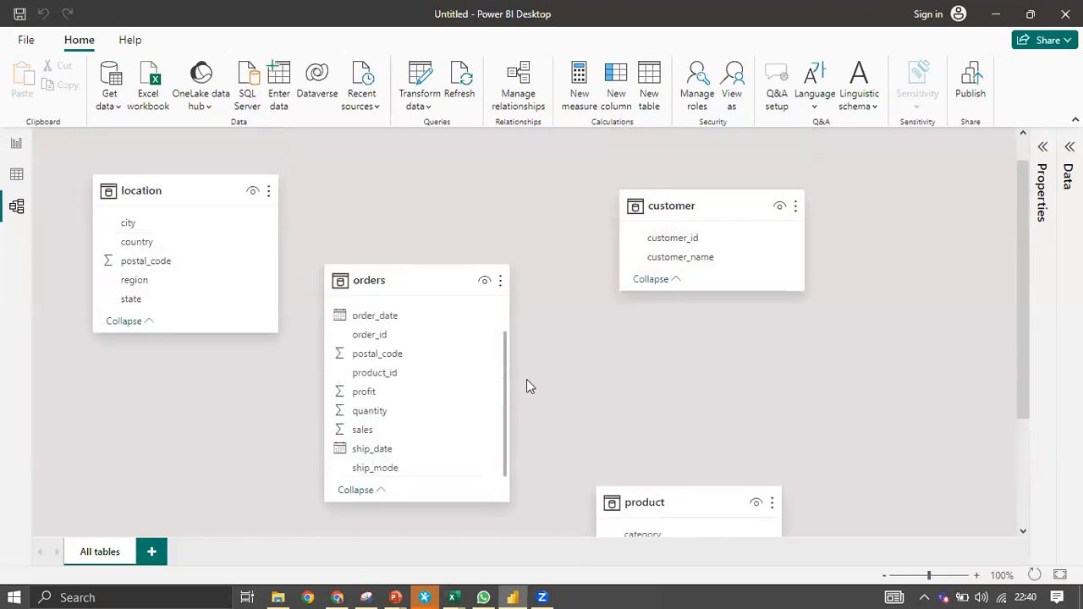
Reposition the product and orders table cards in the diagram.
{"action": "scroll", "coordinate": [643, 481], "scroll_direction": "up", "scroll_amount": 1}
{"action": "mouse_move", "coordinate": [643, 517]}
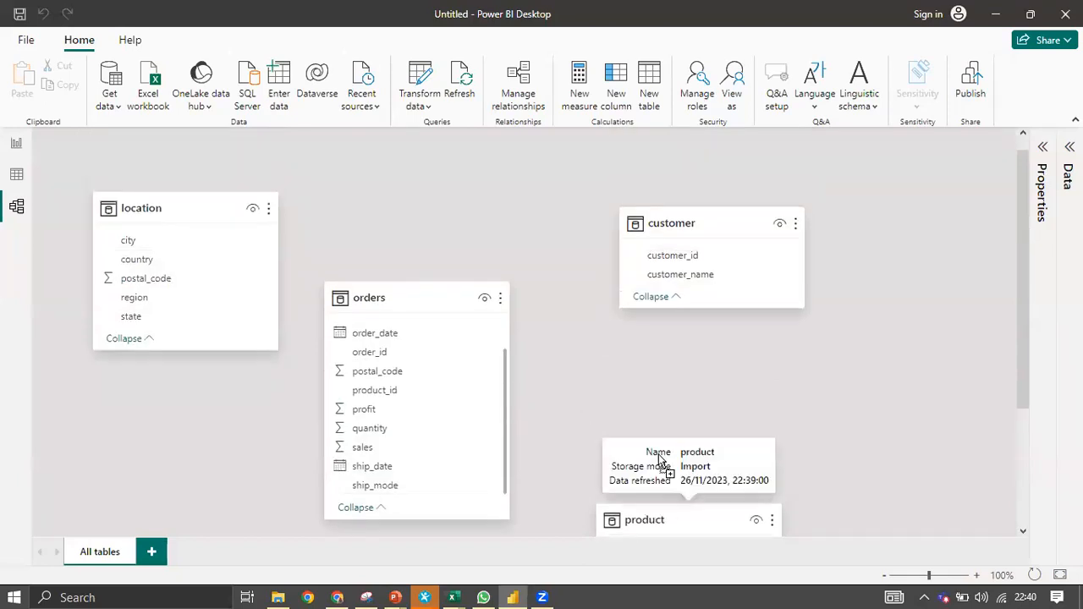
{"action": "left_click_drag", "start_coordinate": [664, 447], "coordinate": [665, 446]}
{"action": "left_click_drag", "start_coordinate": [417, 292], "coordinate": [454, 247]}
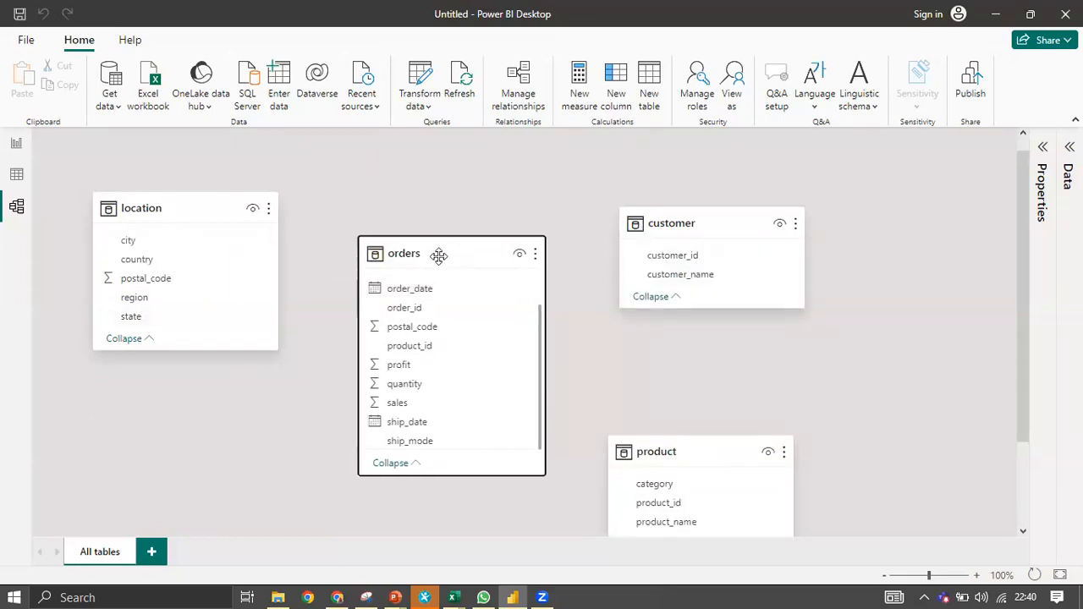
Link postal_code in location to postal_code in orders as one-to-many.
{"action": "mouse_move", "coordinate": [140, 208]}
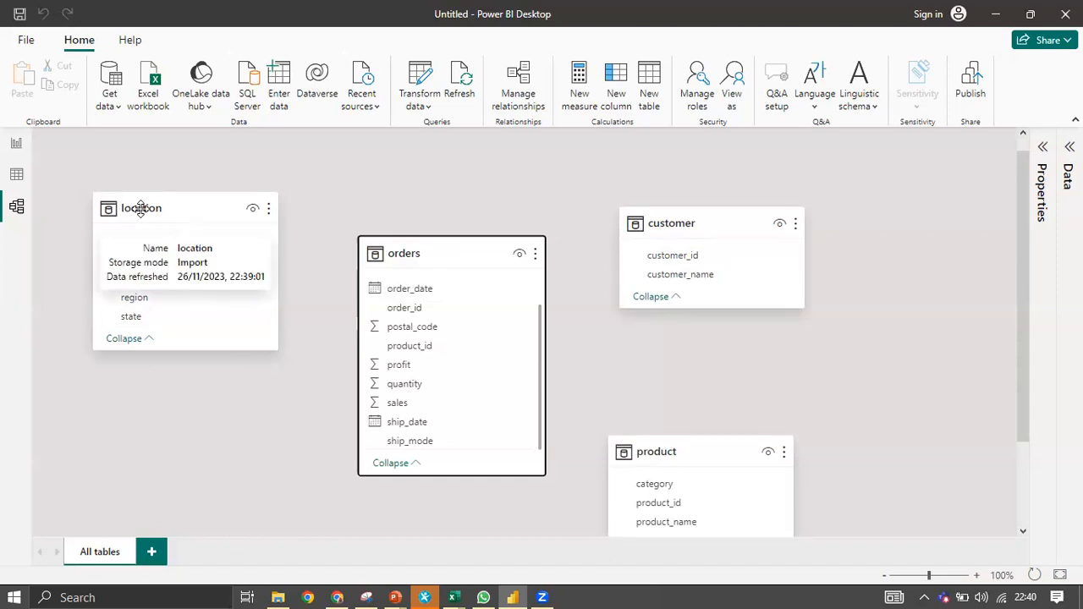
{"action": "mouse_move", "coordinate": [419, 254]}
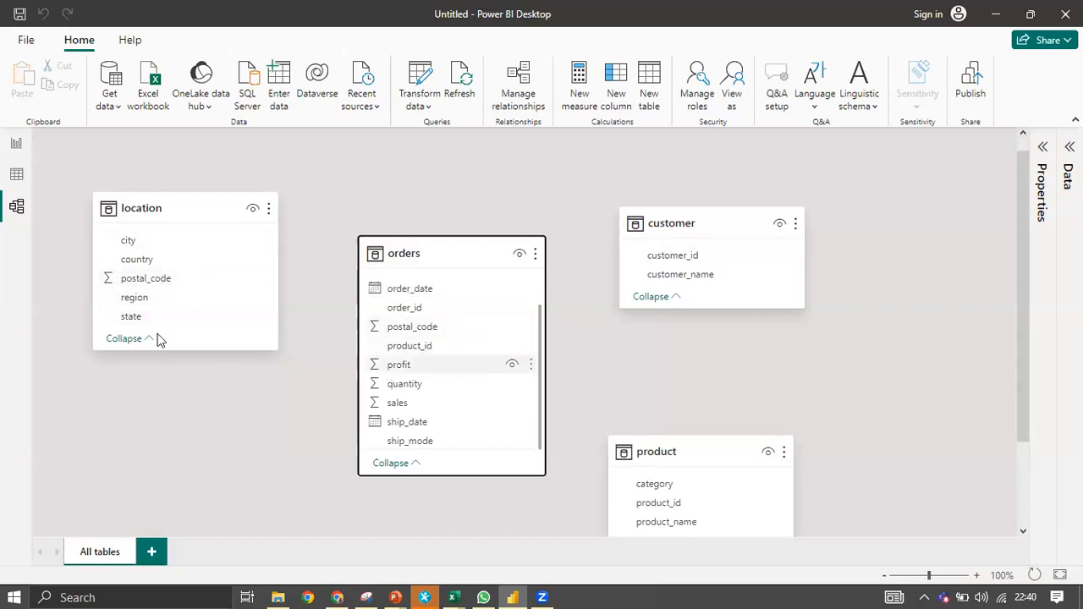
{"action": "left_click", "coordinate": [166, 283]}
{"action": "left_click_drag", "start_coordinate": [167, 283], "coordinate": [433, 332]}
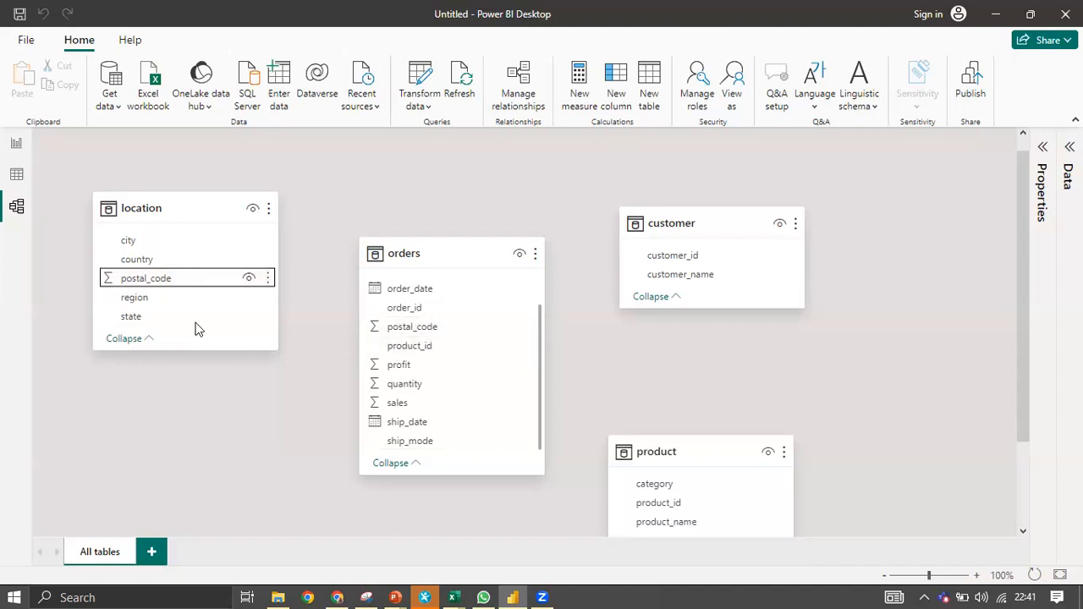
{"action": "left_click_drag", "start_coordinate": [201, 325], "coordinate": [386, 330]}
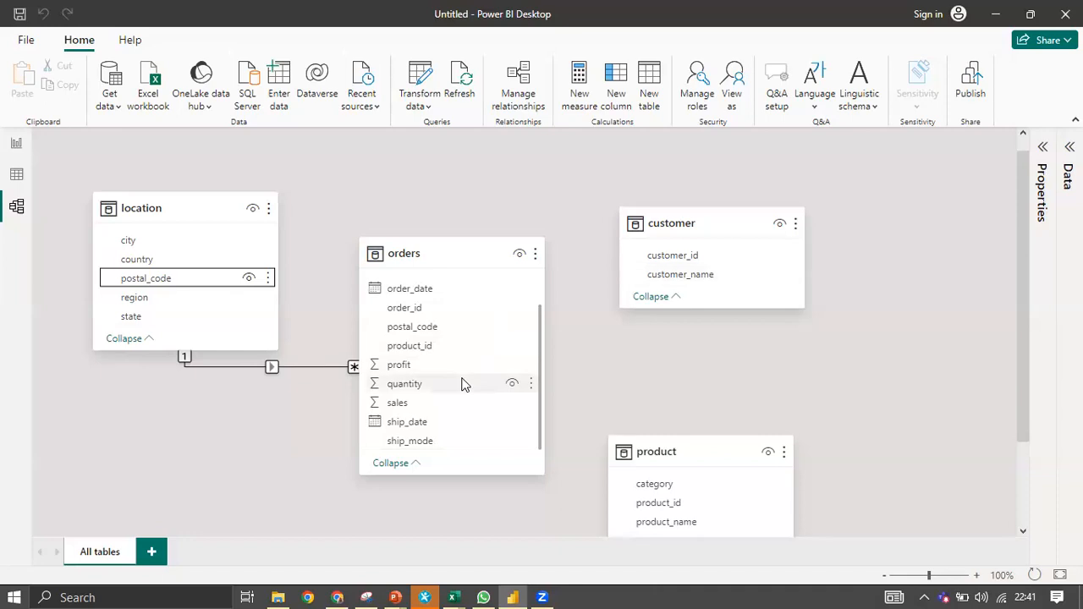
{"action": "scroll", "coordinate": [457, 372], "scroll_direction": "down", "scroll_amount": 2}
{"action": "scroll", "coordinate": [427, 377], "scroll_direction": "up", "scroll_amount": 1}
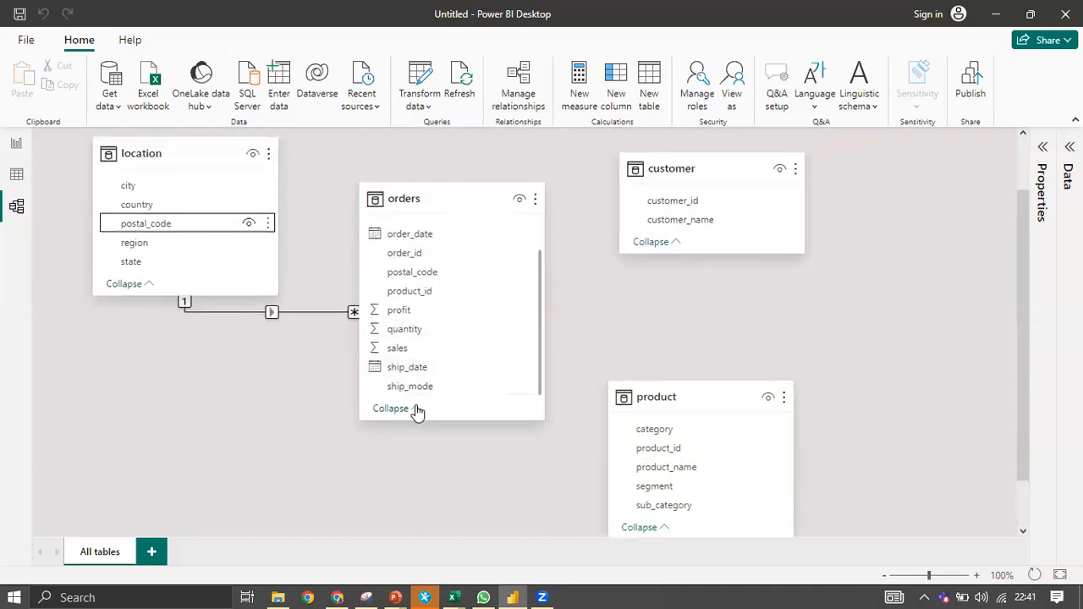
Expand orders, then relate customer_id to customer and product_id to product.
{"action": "left_click", "coordinate": [413, 411]}
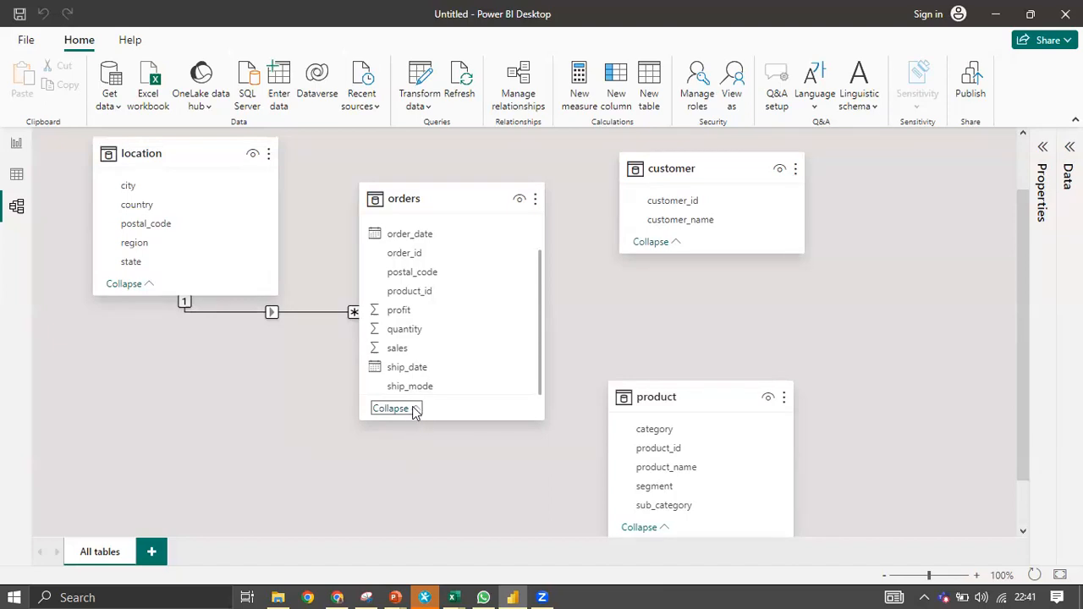
{"action": "left_click", "coordinate": [414, 410]}
{"action": "left_click", "coordinate": [411, 293]}
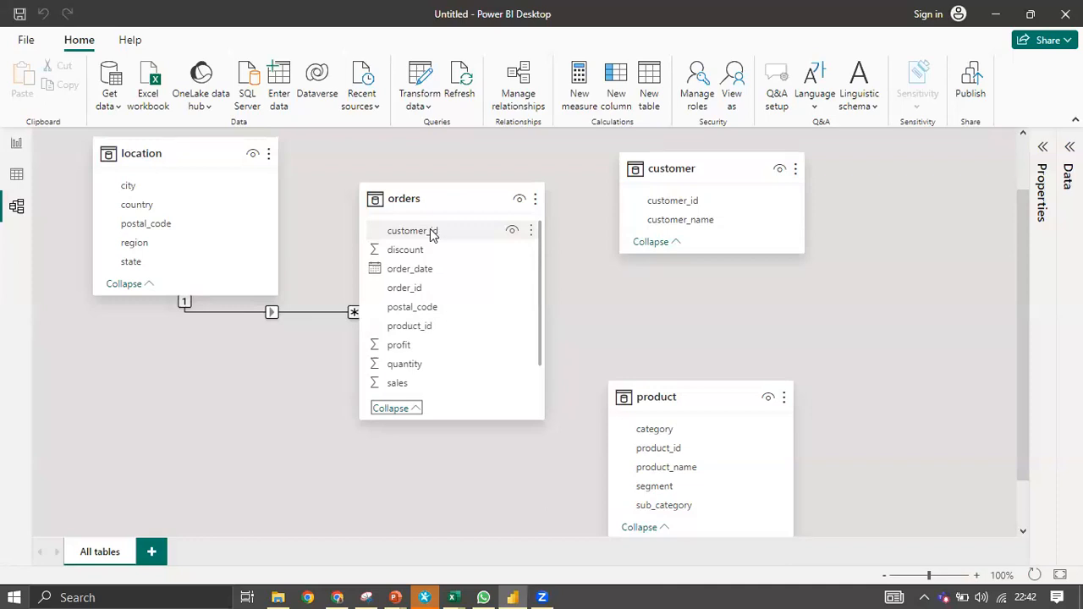
{"action": "left_click_drag", "start_coordinate": [431, 235], "coordinate": [699, 207]}
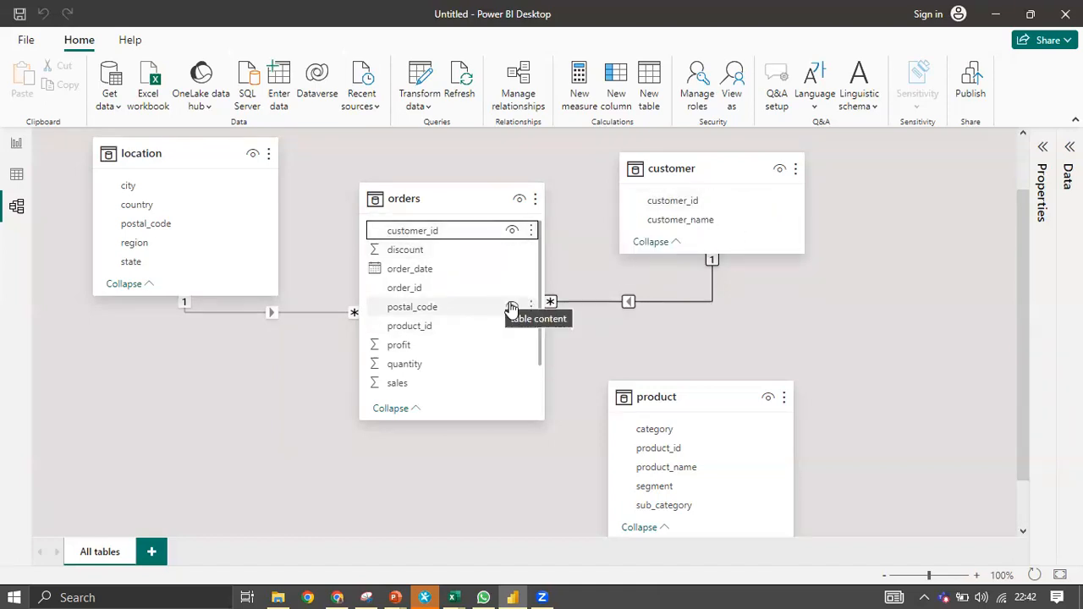
{"action": "scroll", "coordinate": [542, 347], "scroll_direction": "down", "scroll_amount": 1}
{"action": "left_click_drag", "start_coordinate": [499, 265], "coordinate": [707, 388]}
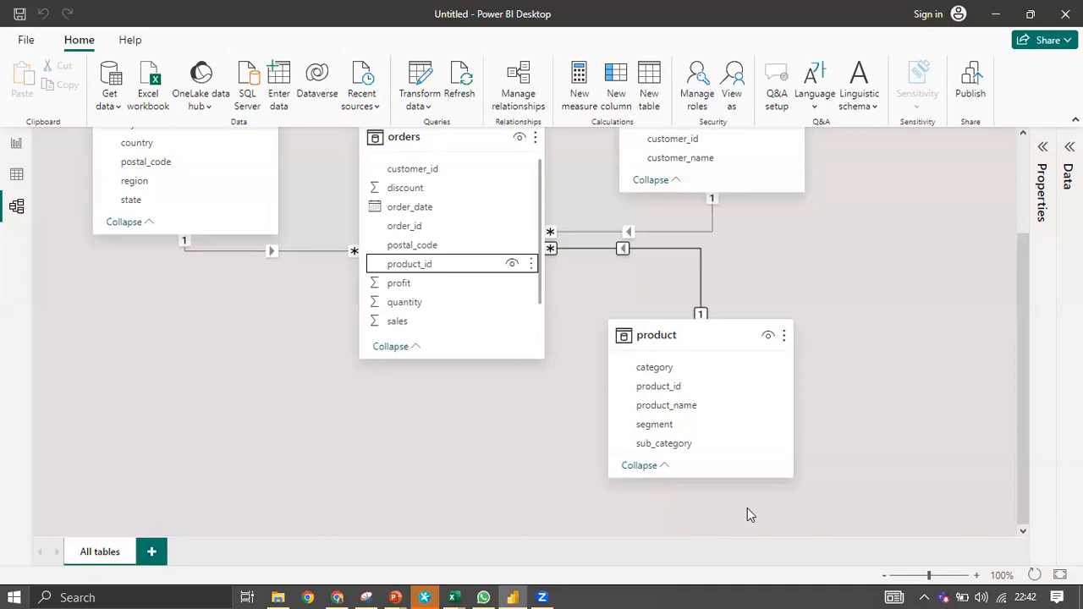
Move the product card and delete the orders–product relationship.
{"action": "left_click_drag", "start_coordinate": [734, 337], "coordinate": [719, 379]}
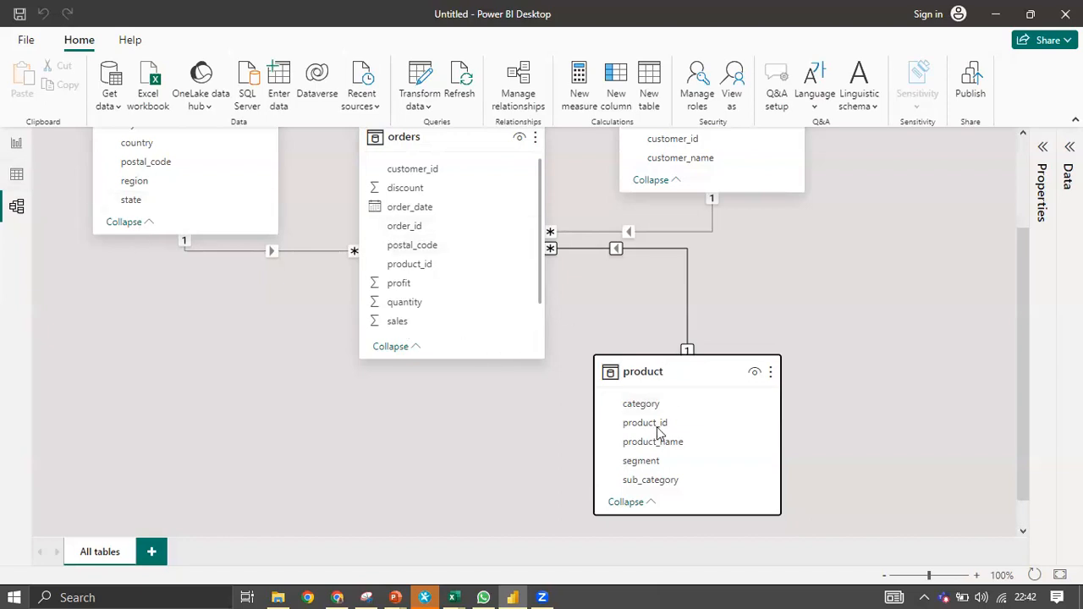
{"action": "right_click", "coordinate": [617, 249]}
{"action": "left_click", "coordinate": [640, 262]}
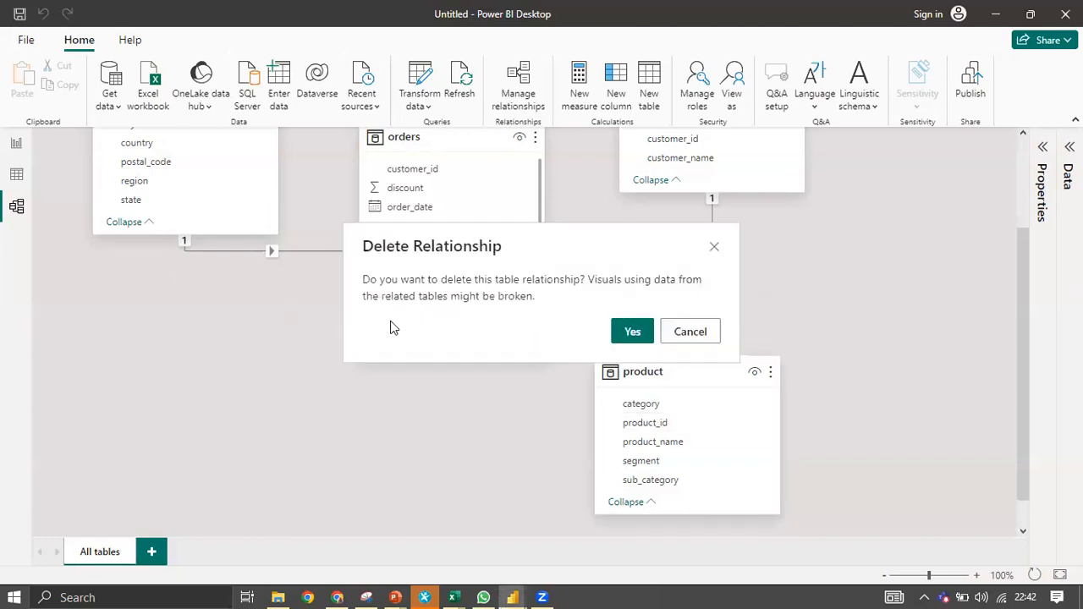
{"action": "left_click", "coordinate": [629, 332]}
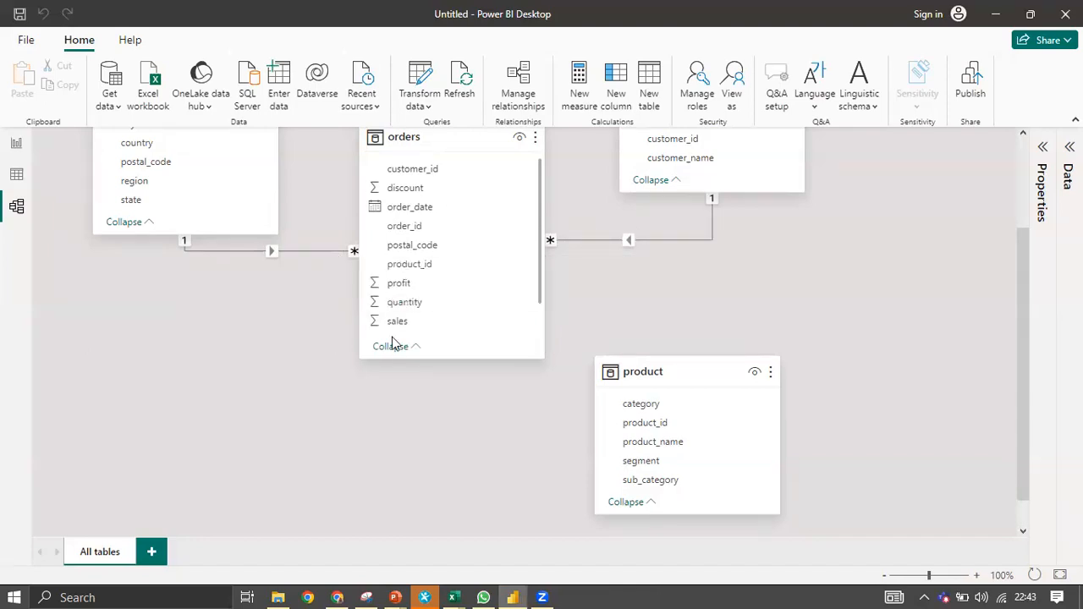
{"action": "scroll", "coordinate": [410, 360], "scroll_direction": "up", "scroll_amount": 1}
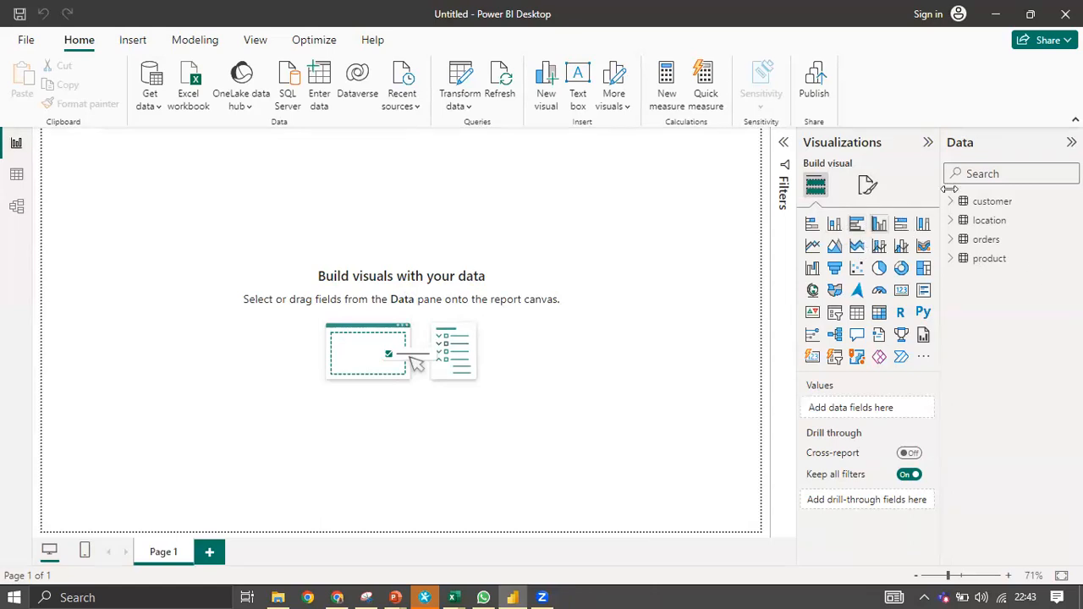
Create a clustered column chart of product category with orders sales.
{"action": "left_click", "coordinate": [951, 258]}
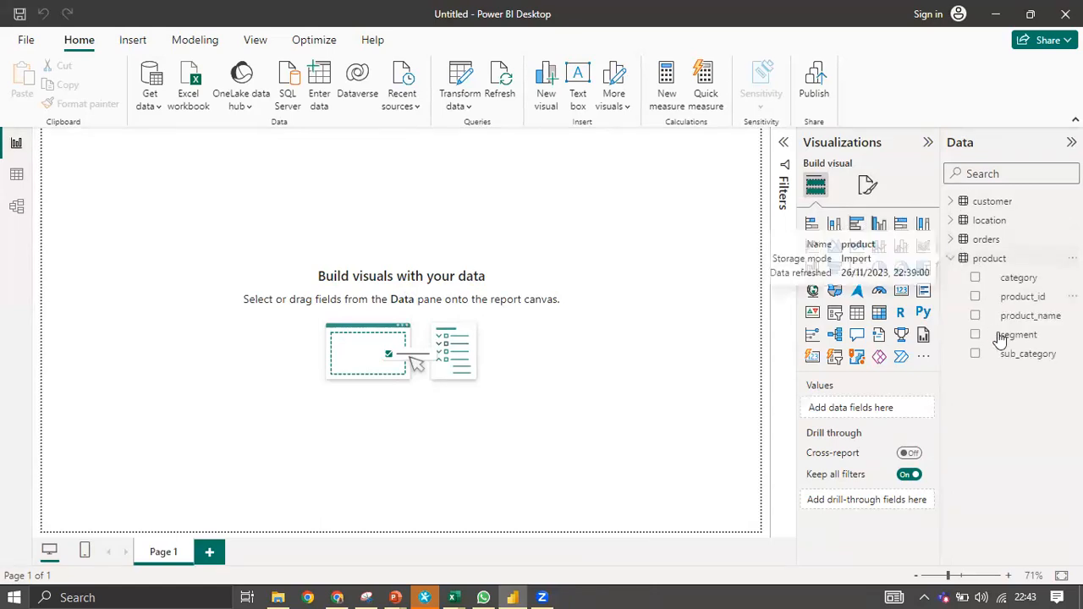
{"action": "left_click", "coordinate": [963, 280]}
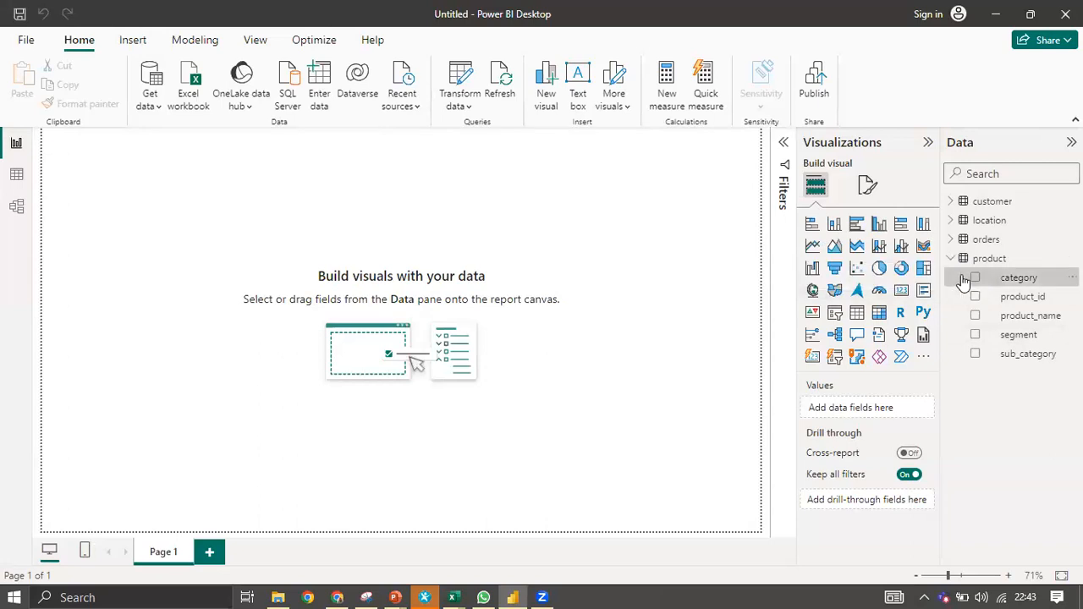
{"action": "left_click", "coordinate": [856, 310]}
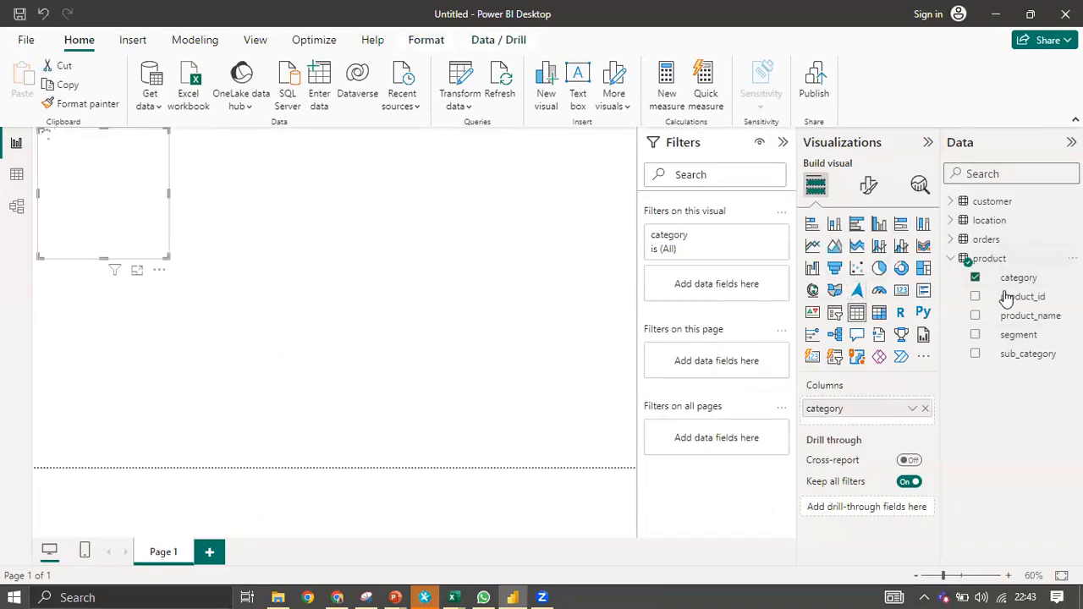
{"action": "left_click", "coordinate": [965, 242]}
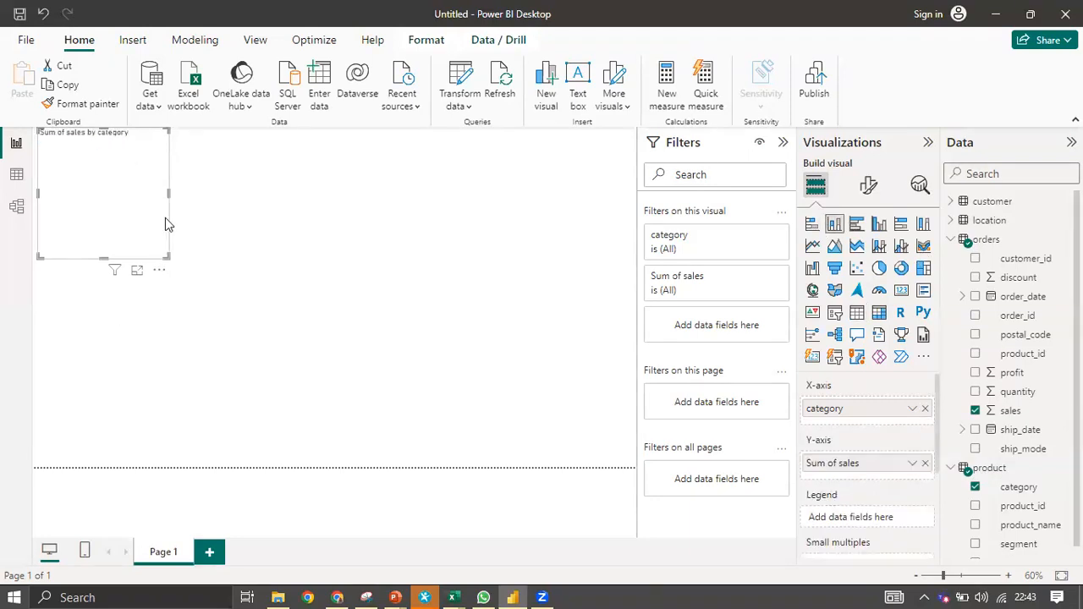
Widen and heighten the chart visual, then return to the model diagram.
{"action": "left_click_drag", "start_coordinate": [401, 230], "coordinate": [410, 231]}
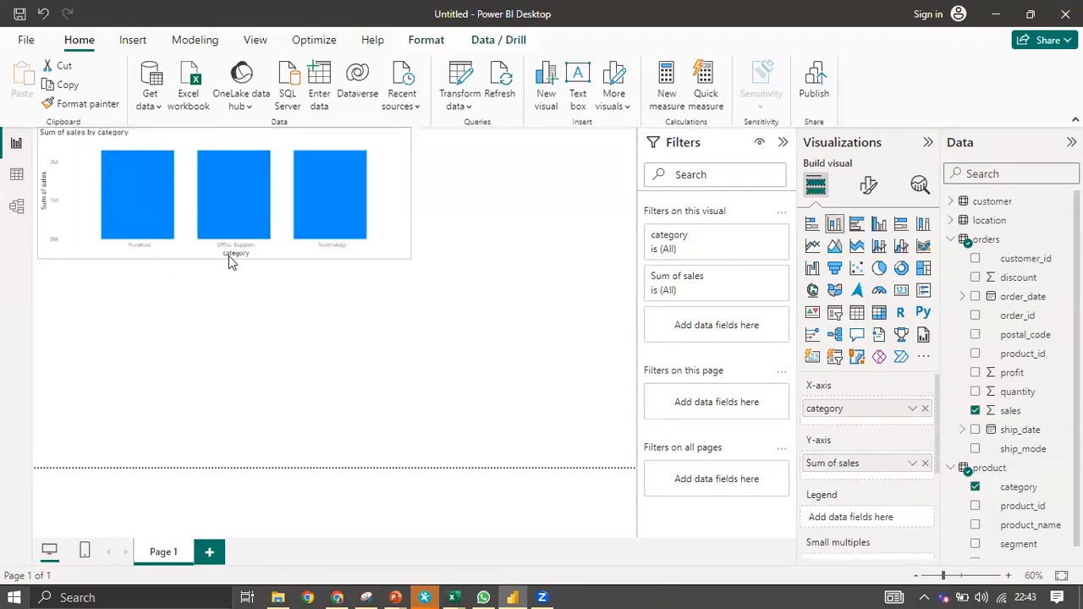
{"action": "left_click_drag", "start_coordinate": [220, 367], "coordinate": [221, 366]}
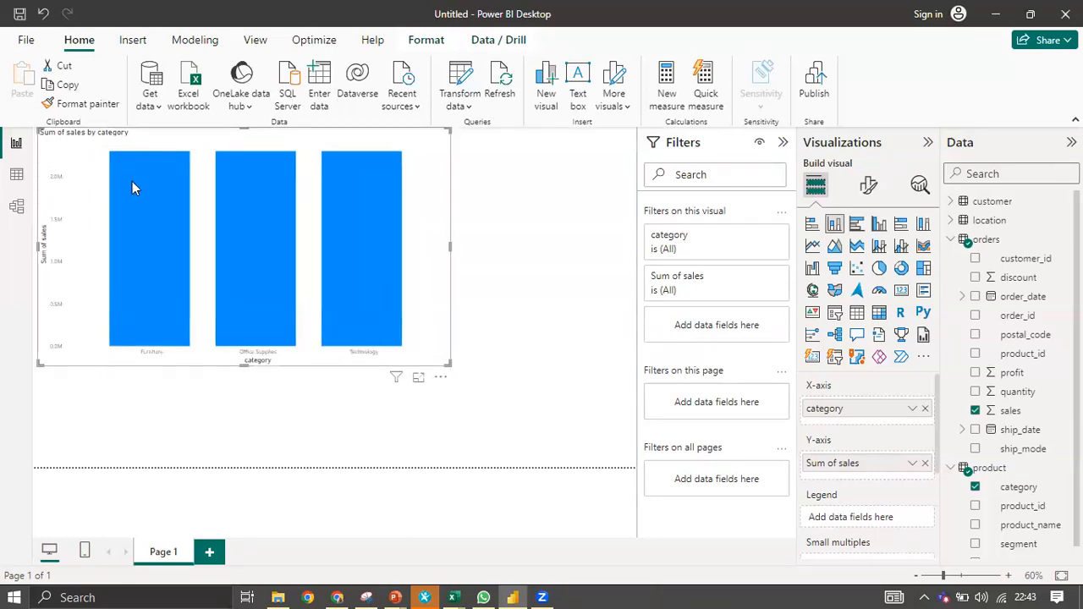
{"action": "mouse_move", "coordinate": [132, 183]}
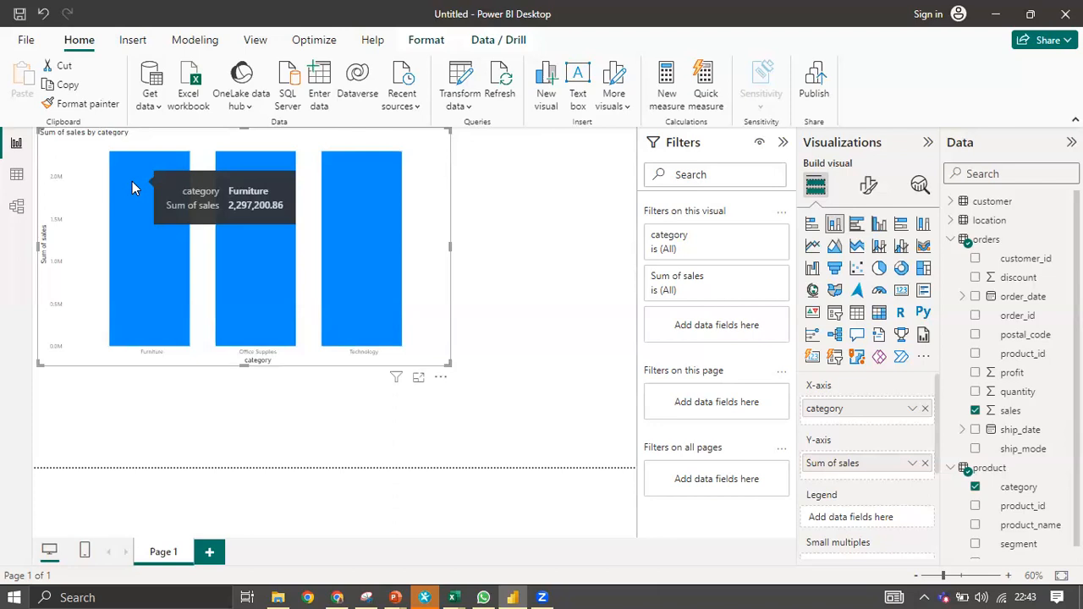
{"action": "left_click", "coordinate": [16, 207]}
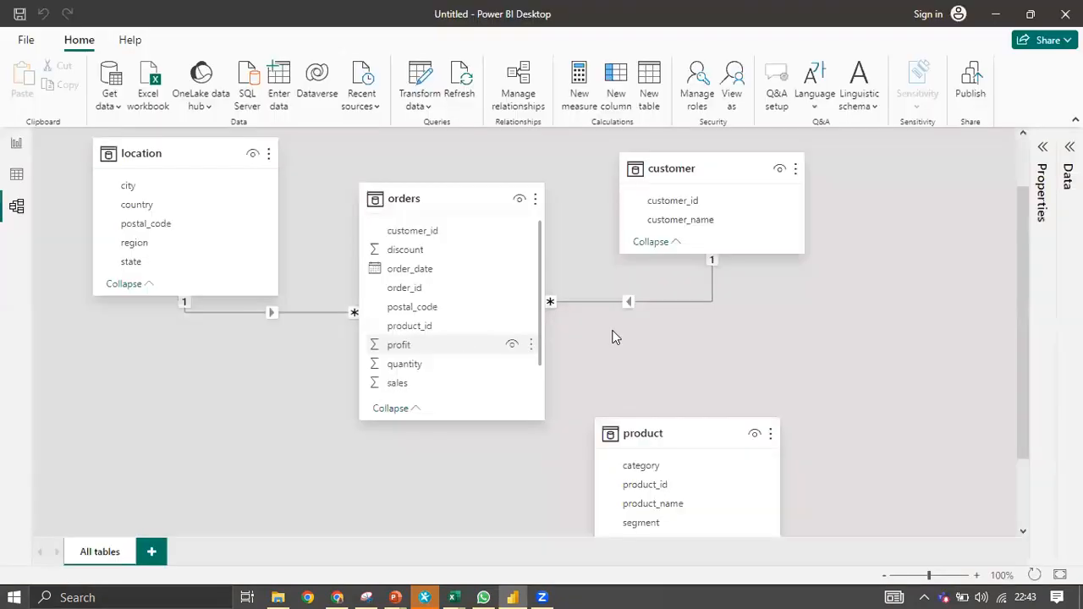
Relate product to orders on product_id and check the updated chart totals.
{"action": "scroll", "coordinate": [615, 337], "scroll_direction": "down", "scroll_amount": 2}
{"action": "left_click_drag", "start_coordinate": [649, 385], "coordinate": [548, 295]}
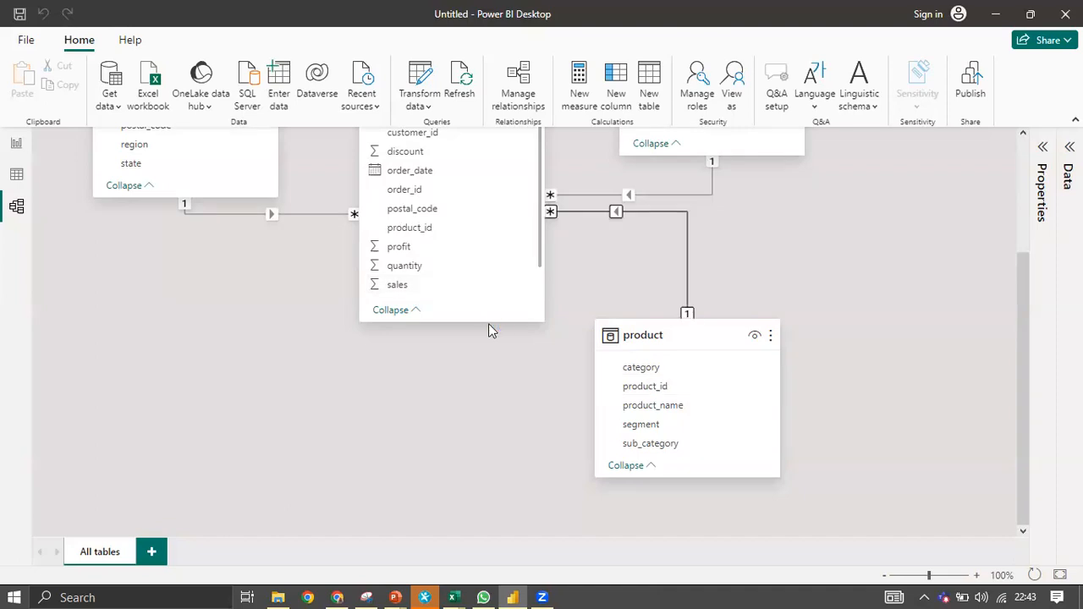
{"action": "left_click", "coordinate": [15, 144]}
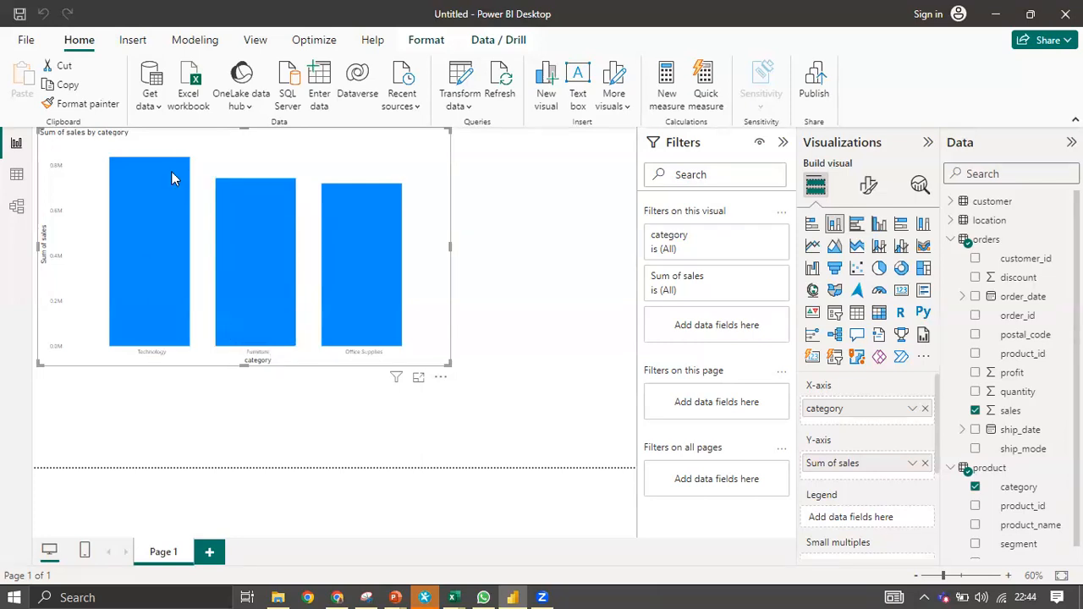
Read the bar tooltips (Furniture 741,999.80, Office Supplies 719,047.03), then narrow and move the chart.
{"action": "mouse_move", "coordinate": [171, 170]}
{"action": "mouse_move", "coordinate": [228, 222]}
{"action": "mouse_move", "coordinate": [340, 279]}
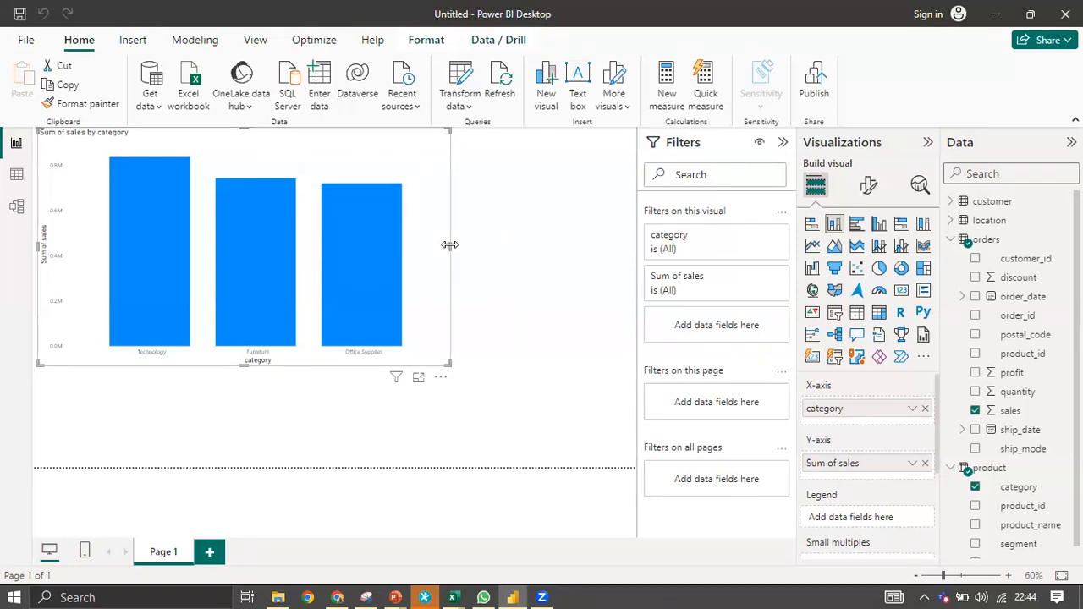
{"action": "left_click_drag", "start_coordinate": [449, 244], "coordinate": [319, 271]}
{"action": "left_click_drag", "start_coordinate": [197, 150], "coordinate": [375, 259]}
{"action": "left_click", "coordinate": [17, 207]}
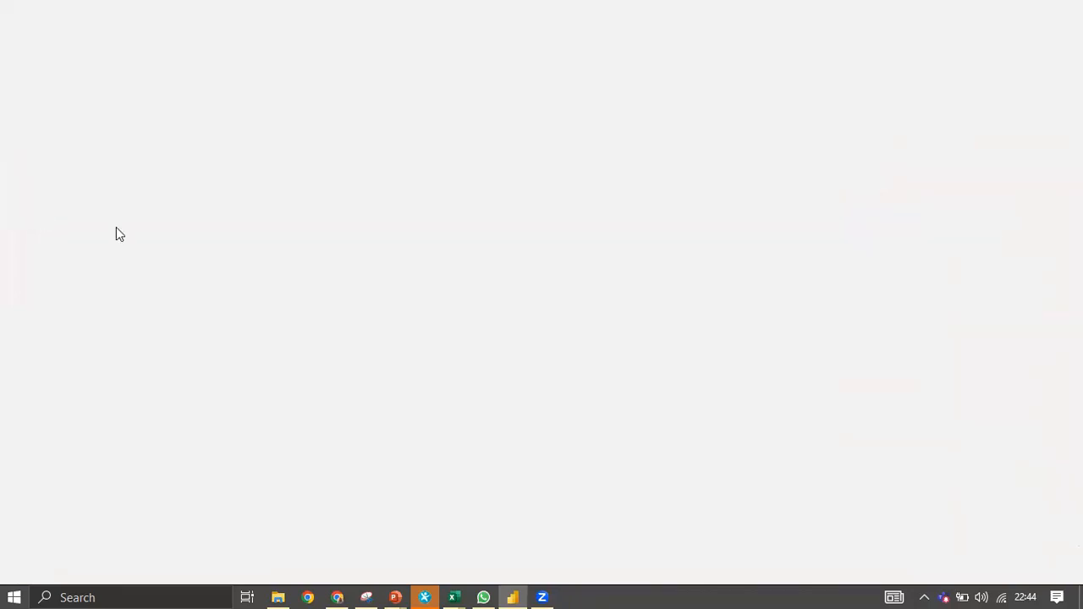
Try one-to-one and one-to-many cardinality on the orders–customer relationship, then keep many-to-one (*:1).
{"action": "scroll", "coordinate": [525, 385], "scroll_direction": "up", "scroll_amount": 3}
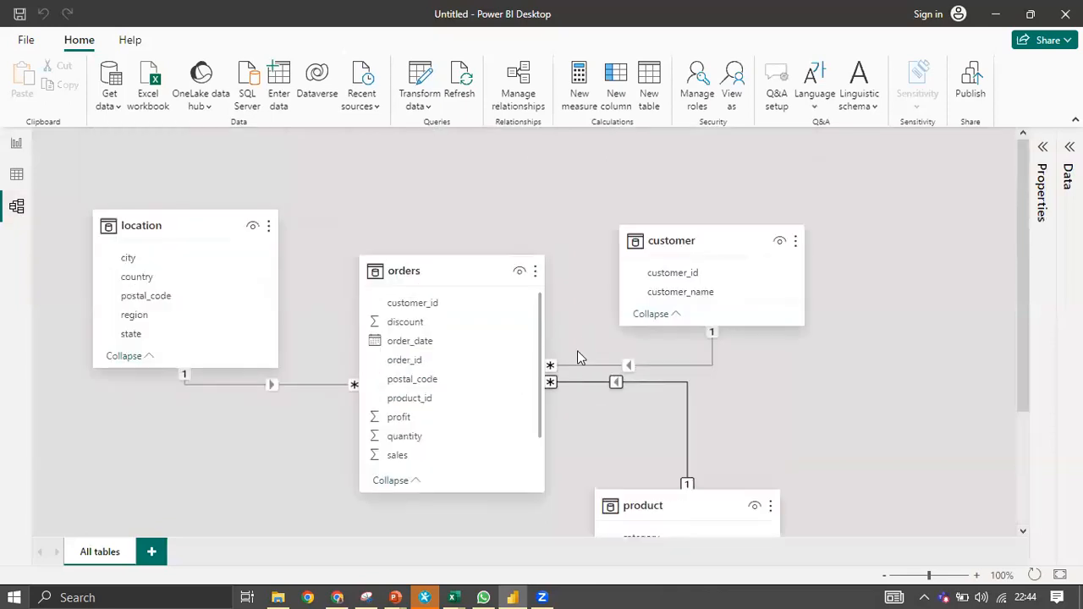
{"action": "scroll", "coordinate": [603, 333], "scroll_direction": "down", "scroll_amount": 1}
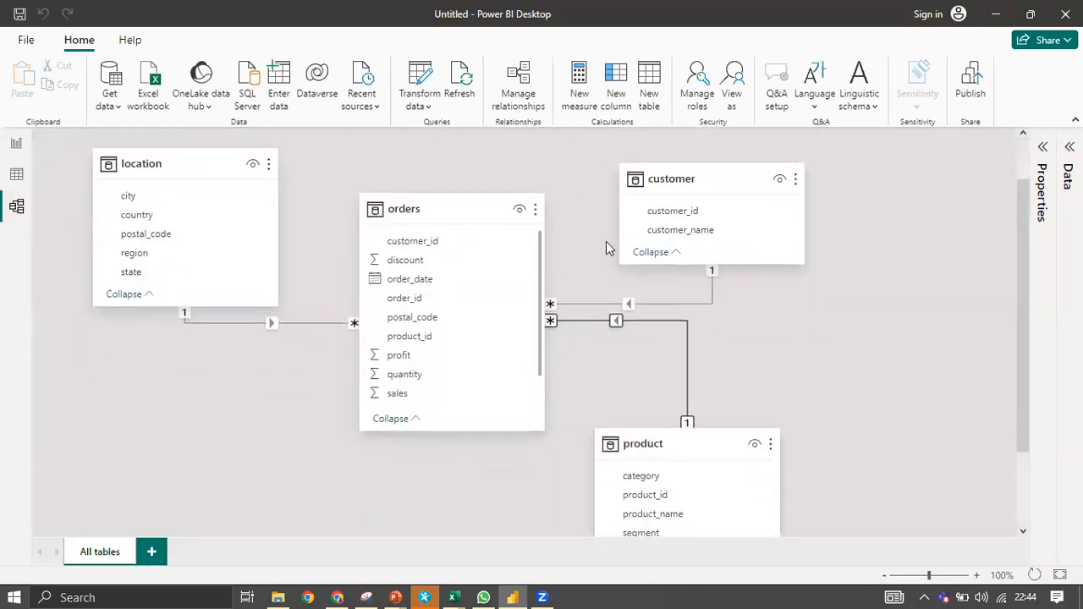
{"action": "right_click", "coordinate": [631, 305]}
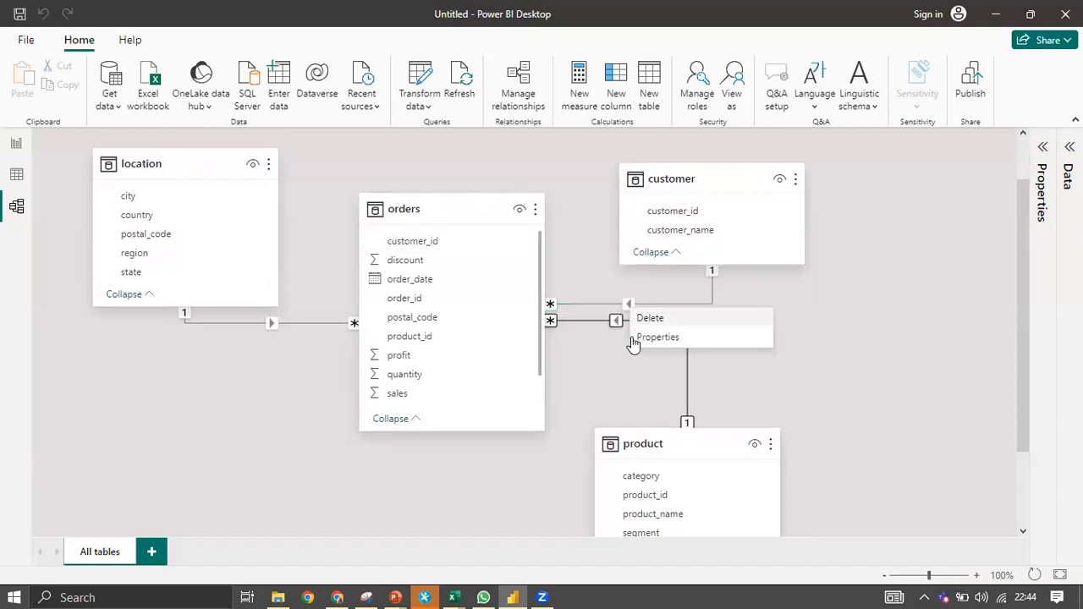
{"action": "left_click", "coordinate": [656, 340]}
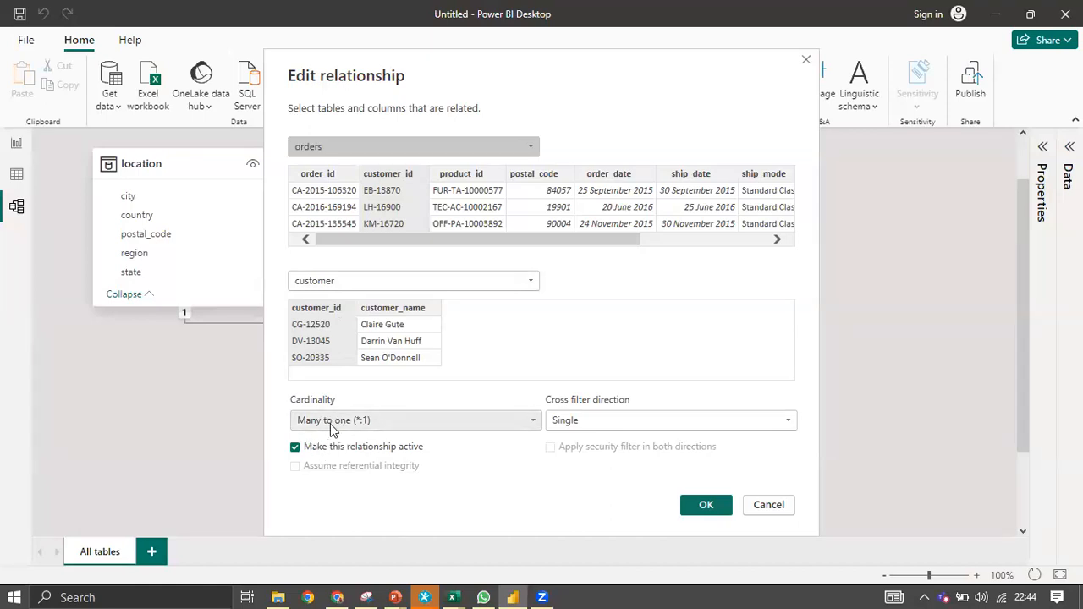
{"action": "left_click", "coordinate": [359, 426]}
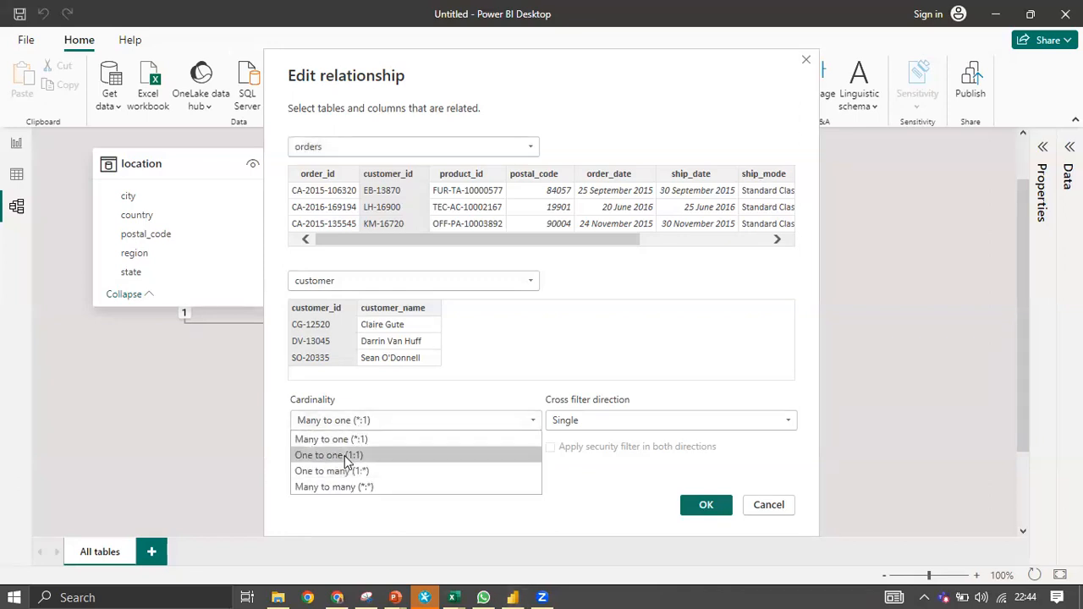
{"action": "left_click", "coordinate": [344, 455]}
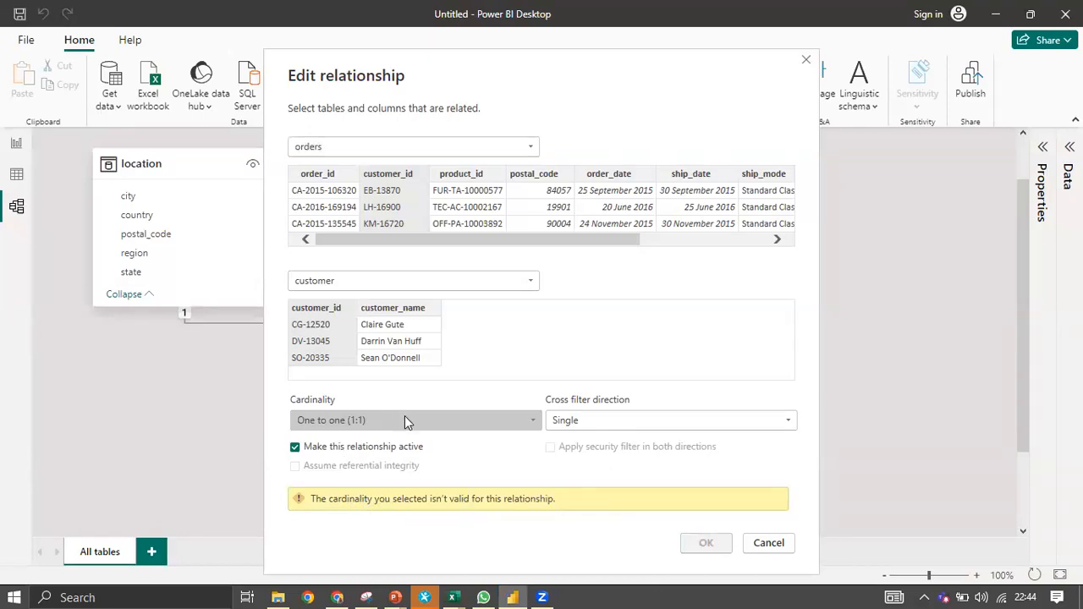
{"action": "left_click", "coordinate": [379, 418]}
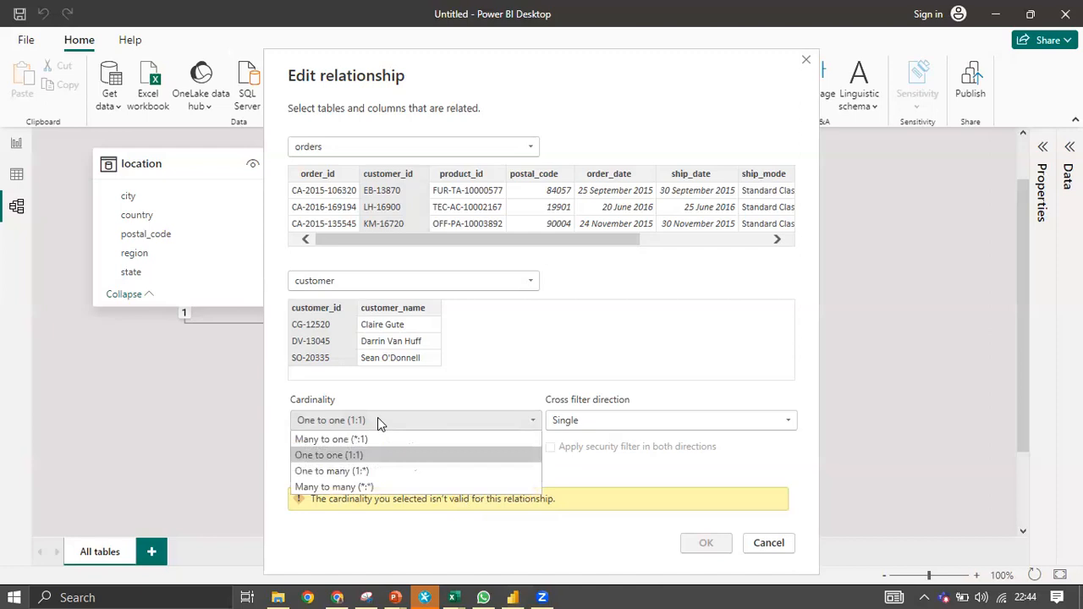
{"action": "left_click", "coordinate": [349, 471]}
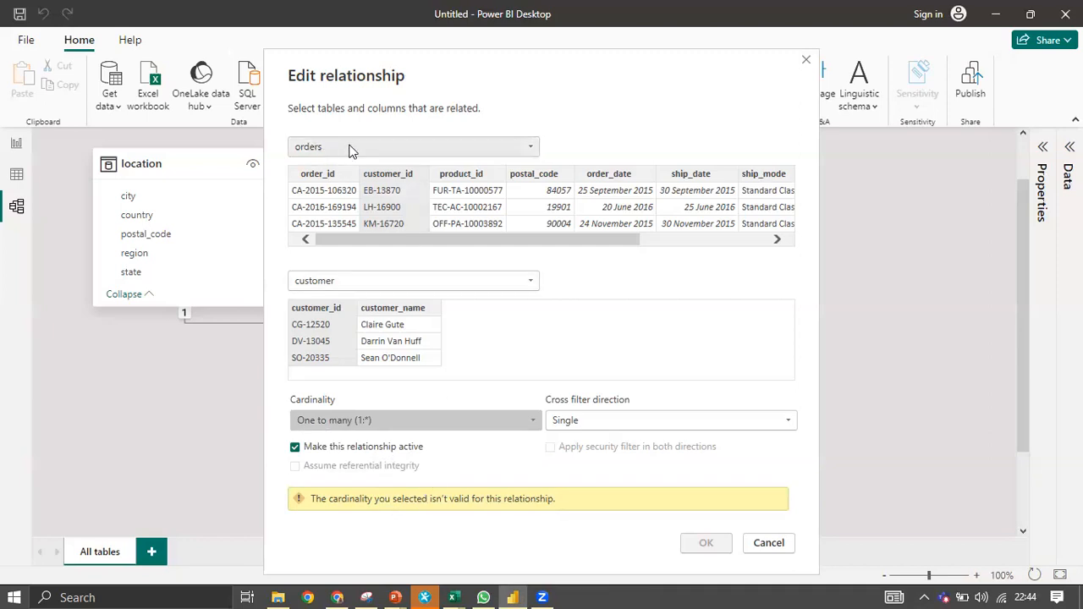
{"action": "left_click", "coordinate": [373, 414]}
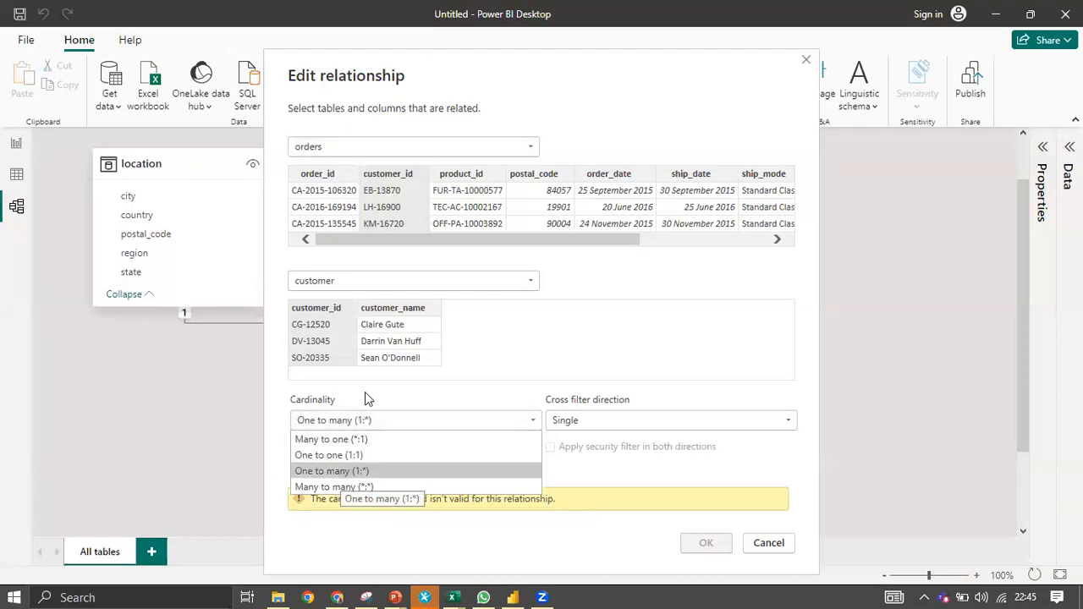
{"action": "left_click", "coordinate": [362, 442]}
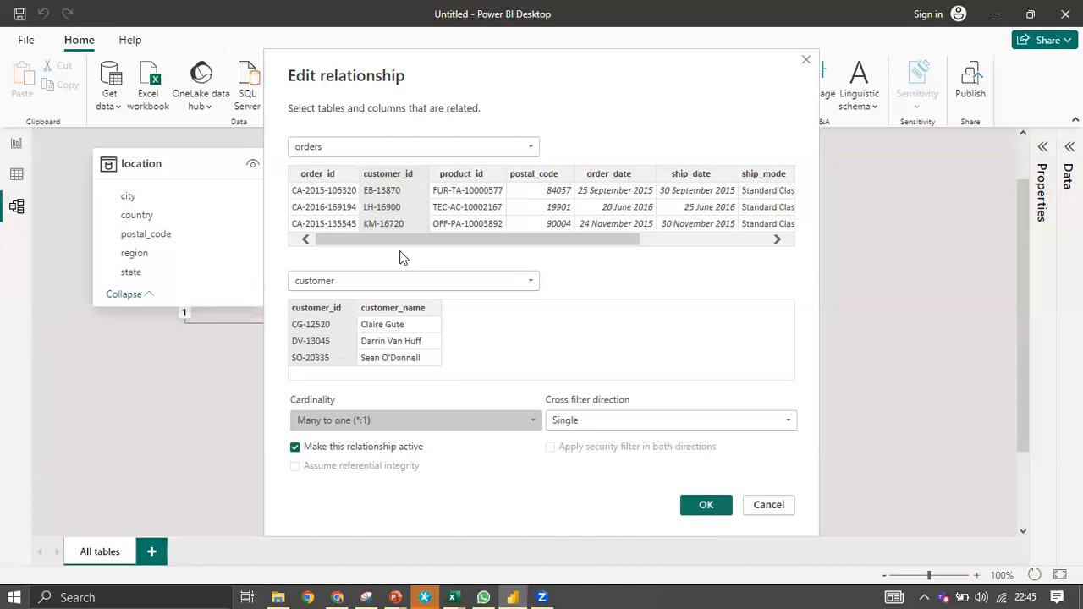
{"action": "left_click", "coordinate": [703, 505]}
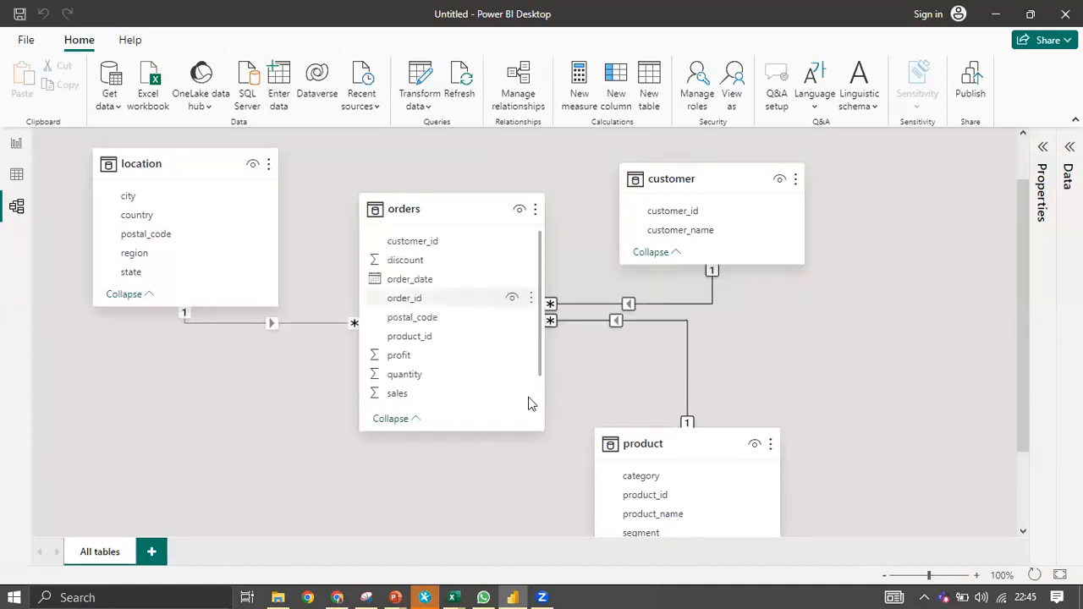
In Manage relationships, toggle orders–customer off and back on, and deactivate orders (product_id).
{"action": "left_click", "coordinate": [525, 89]}
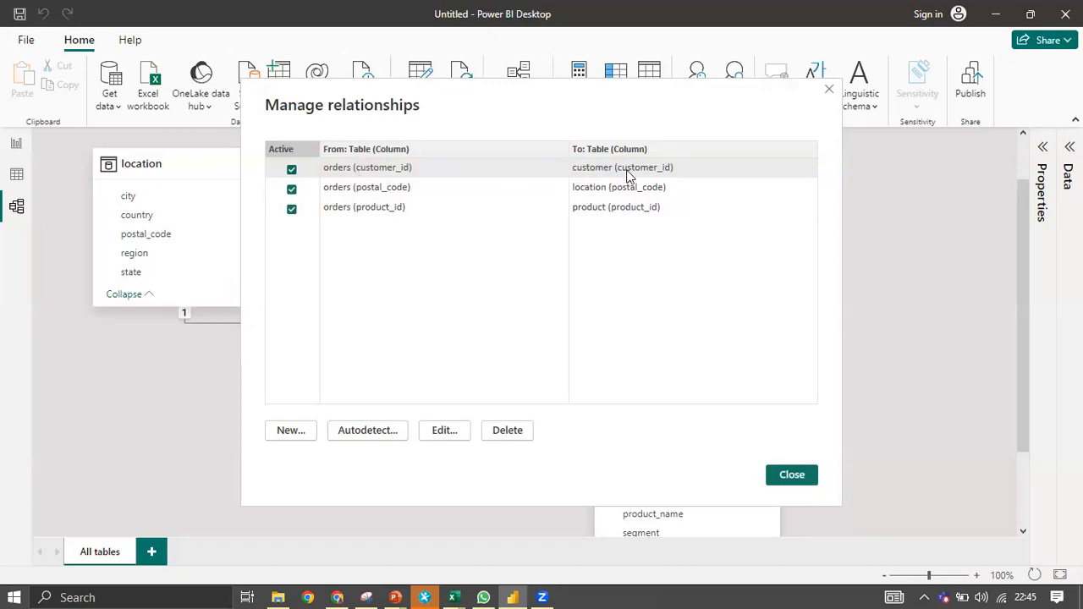
{"action": "left_click", "coordinate": [291, 171]}
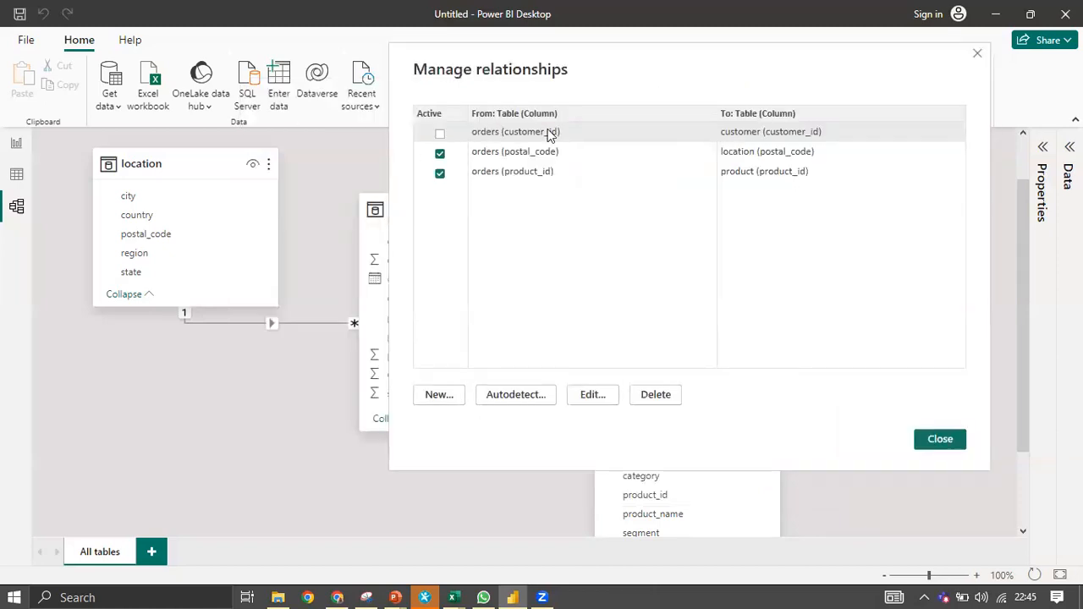
{"action": "left_click", "coordinate": [440, 134]}
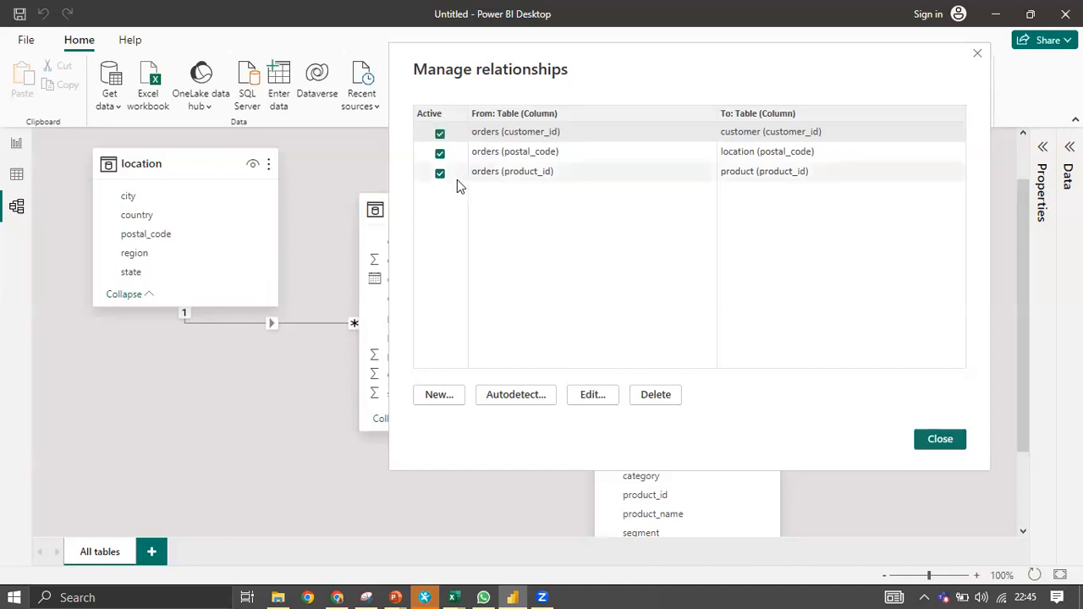
{"action": "left_click", "coordinate": [440, 174]}
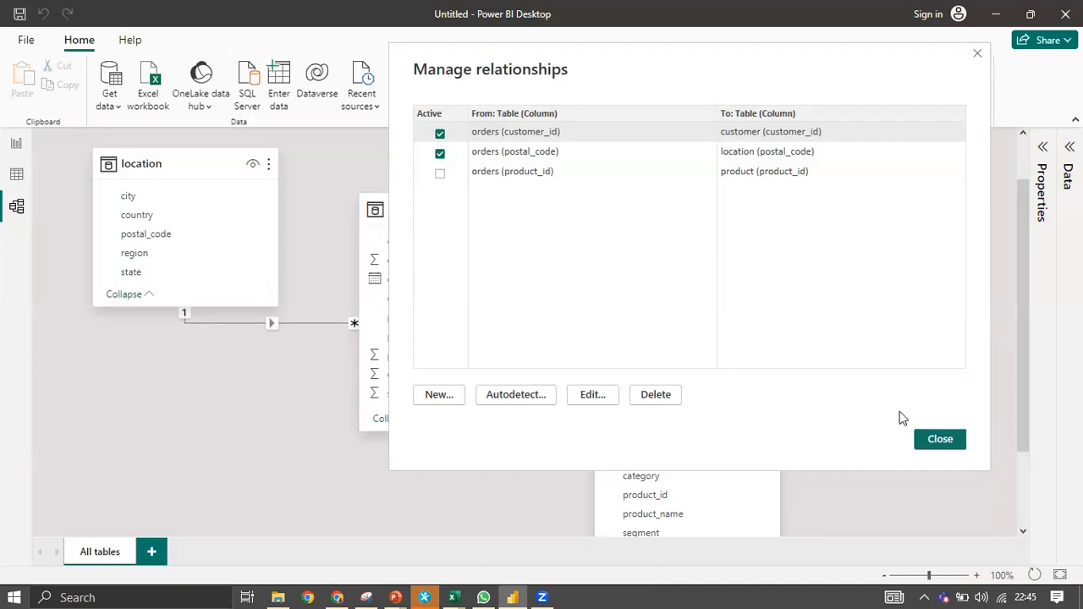
{"action": "left_click", "coordinate": [940, 439]}
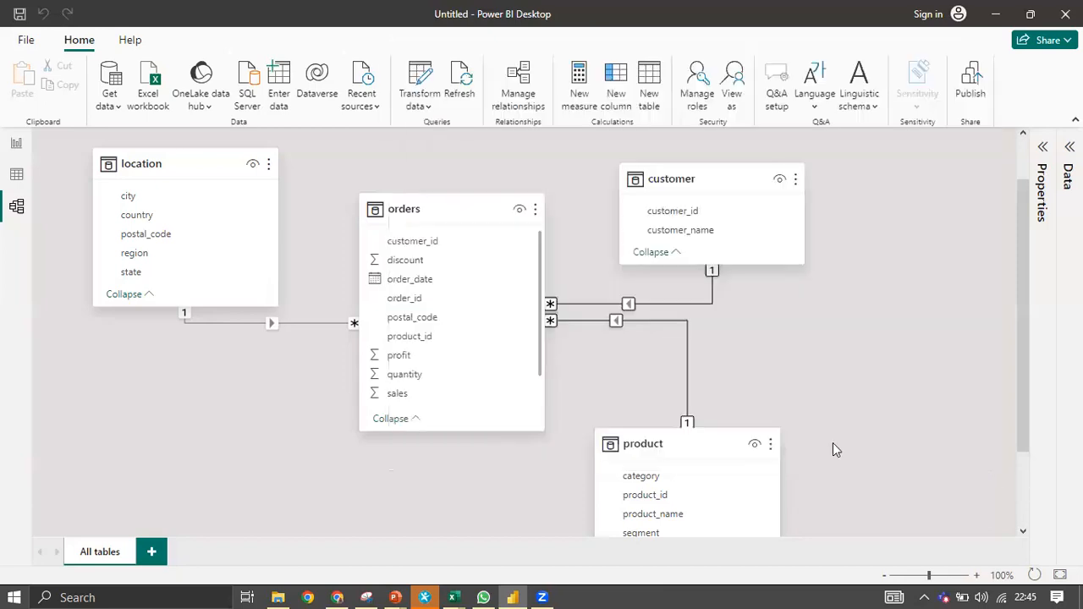
{"action": "scroll", "coordinate": [620, 343], "scroll_direction": "down", "scroll_amount": 1}
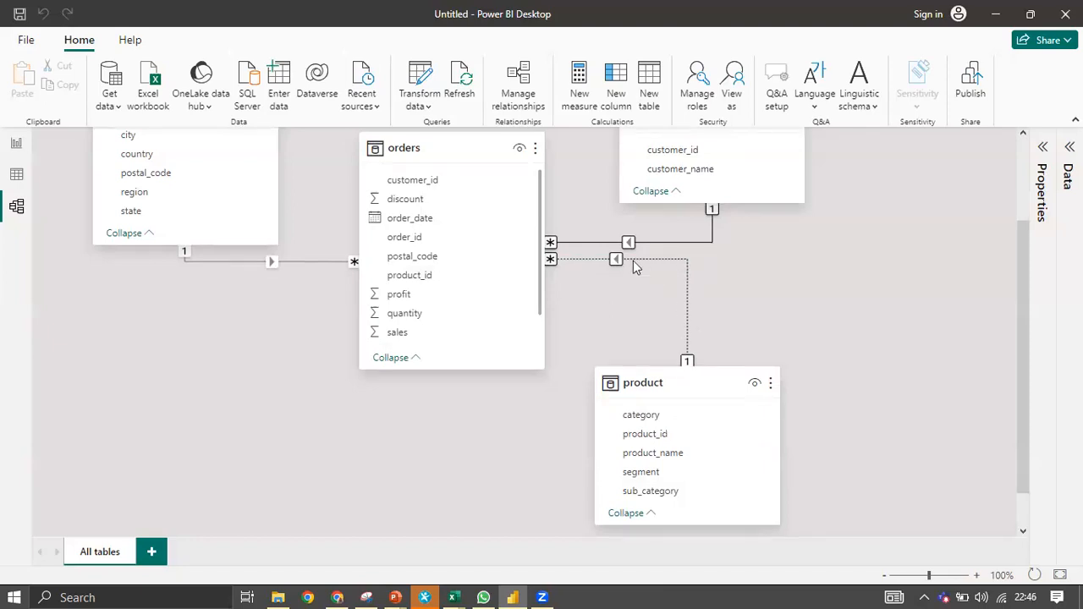
{"action": "double_click", "coordinate": [688, 354]}
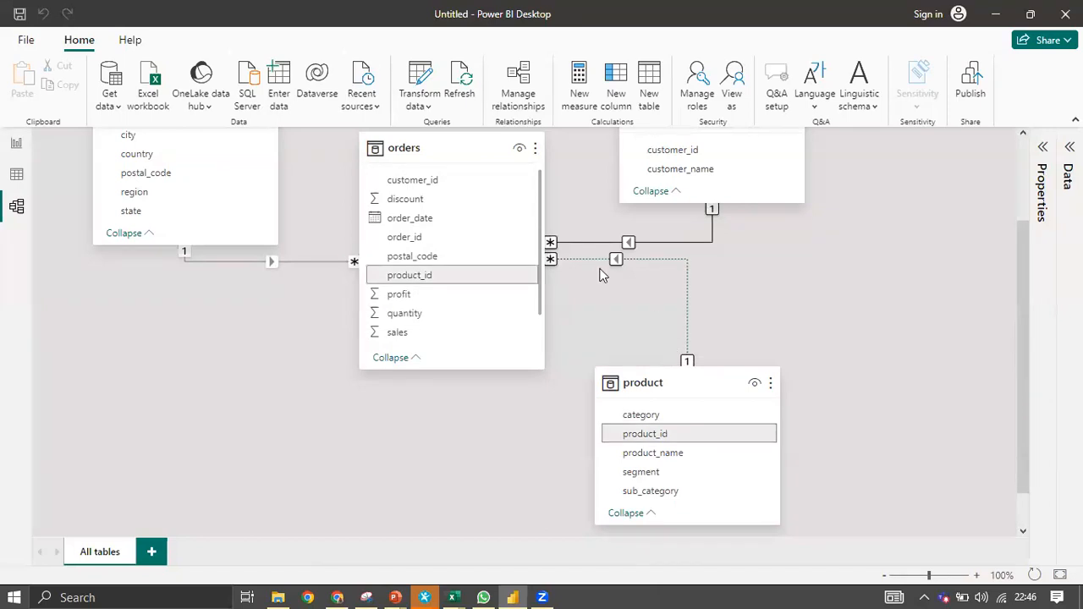
{"action": "left_click", "coordinate": [16, 143]}
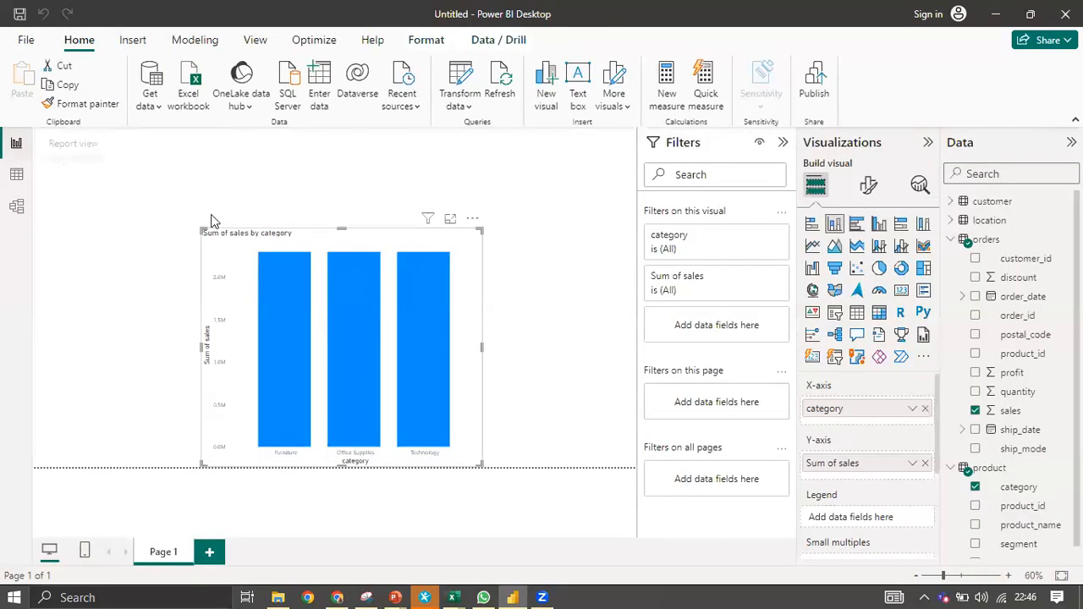
{"action": "mouse_move", "coordinate": [275, 288]}
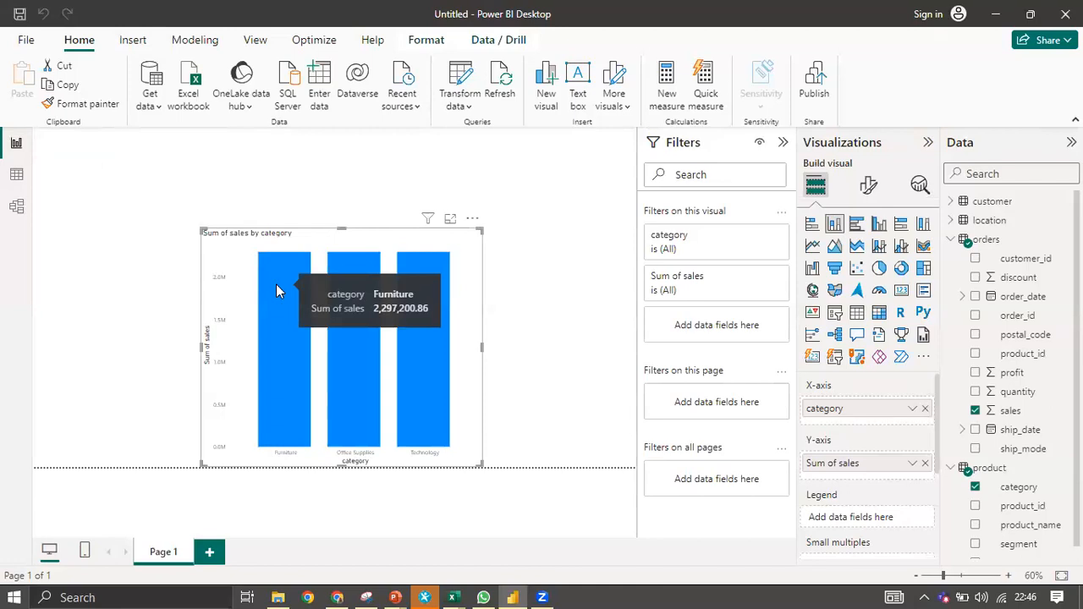
{"action": "left_click", "coordinate": [16, 207]}
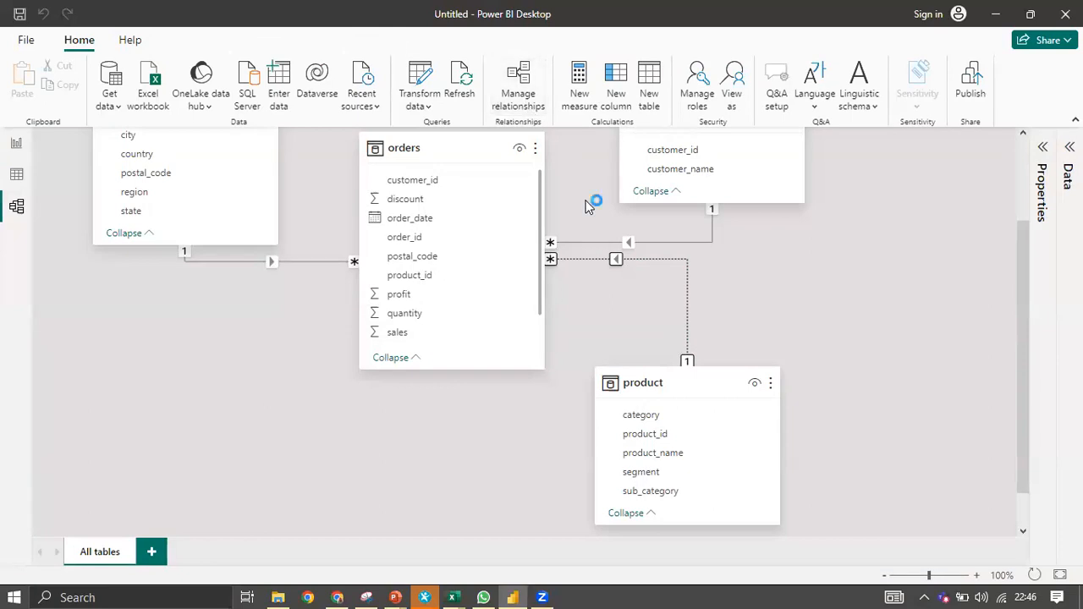
Reactivate the orders (product_id) relationship and check the sales-by-category chart on the report page.
{"action": "left_click", "coordinate": [291, 210]}
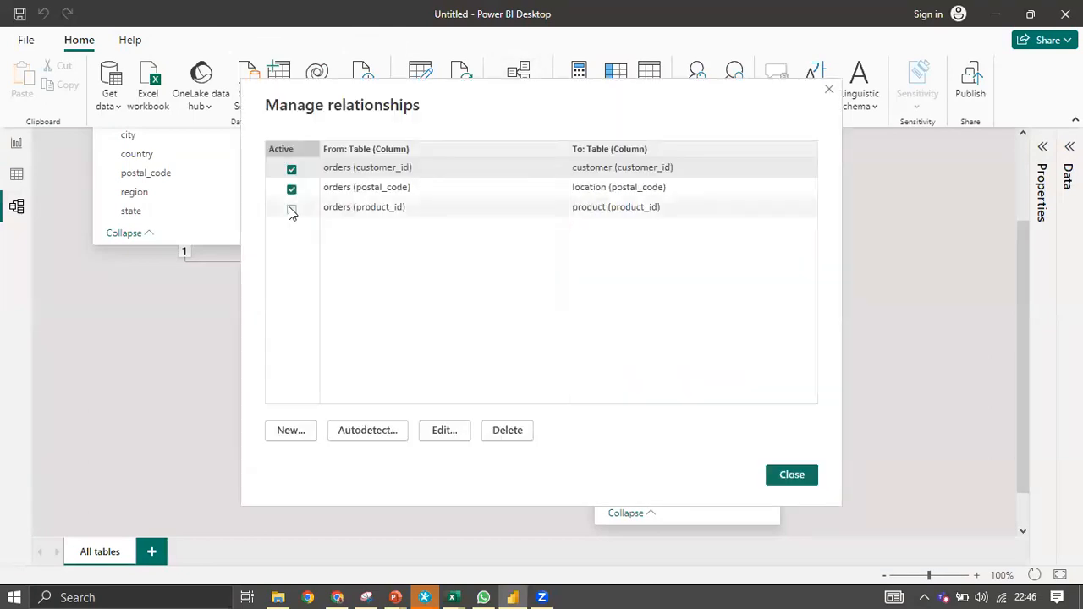
{"action": "left_click", "coordinate": [790, 475]}
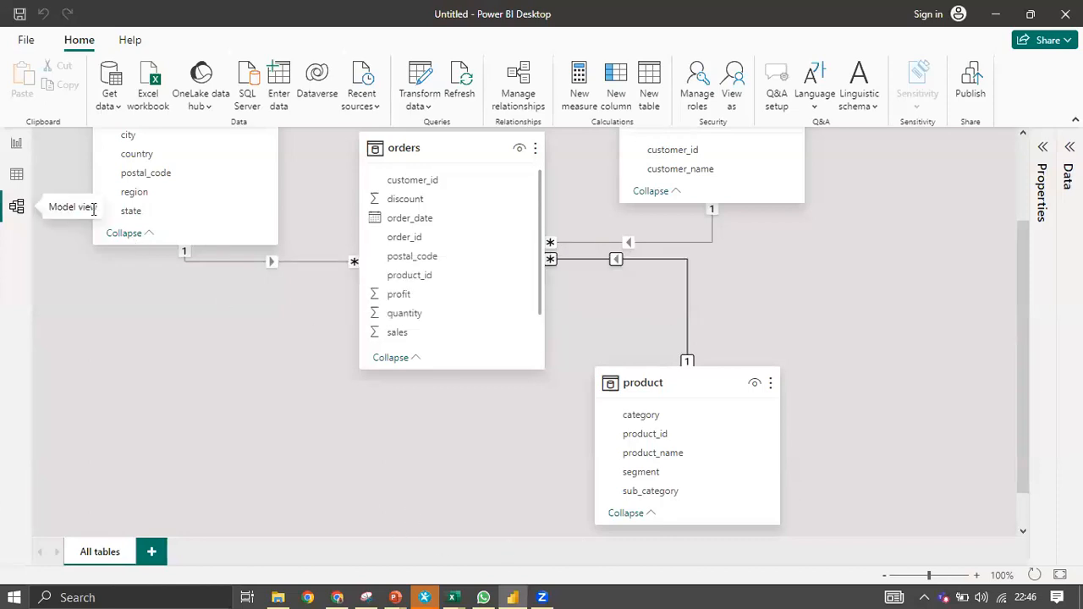
{"action": "left_click", "coordinate": [16, 143]}
{"action": "mouse_move", "coordinate": [397, 349]}
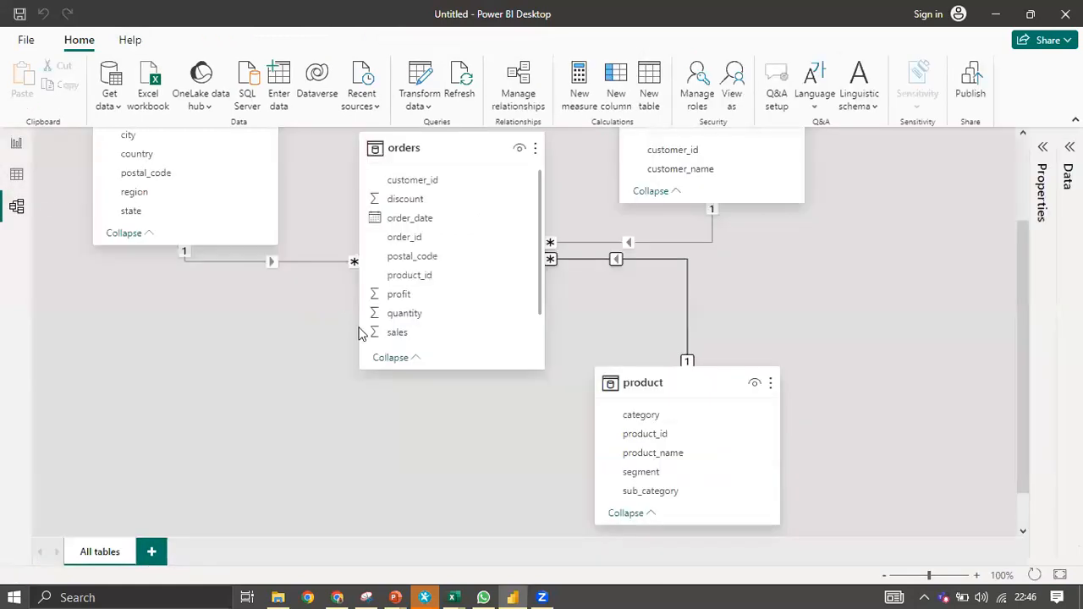
Review the star-schema model diagram, then return to the sales-by-category chart on the report page.
{"action": "scroll", "coordinate": [361, 330], "scroll_direction": "down", "scroll_amount": 1}
{"action": "scroll", "coordinate": [364, 329], "scroll_direction": "up", "scroll_amount": 3}
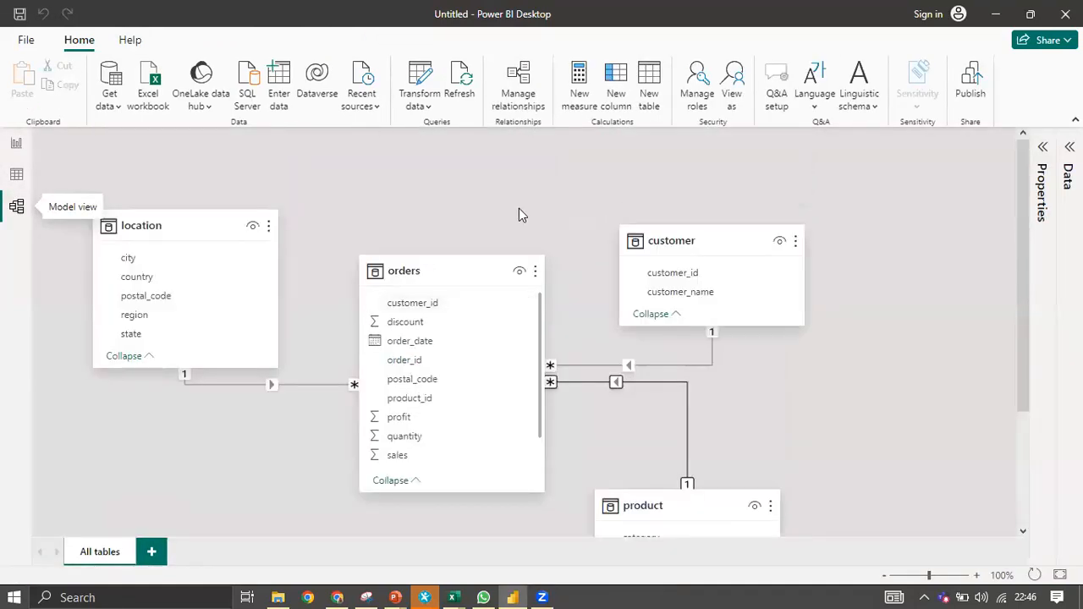
{"action": "scroll", "coordinate": [519, 211], "scroll_direction": "down", "scroll_amount": 2}
{"action": "scroll", "coordinate": [529, 462], "scroll_direction": "up", "scroll_amount": 2}
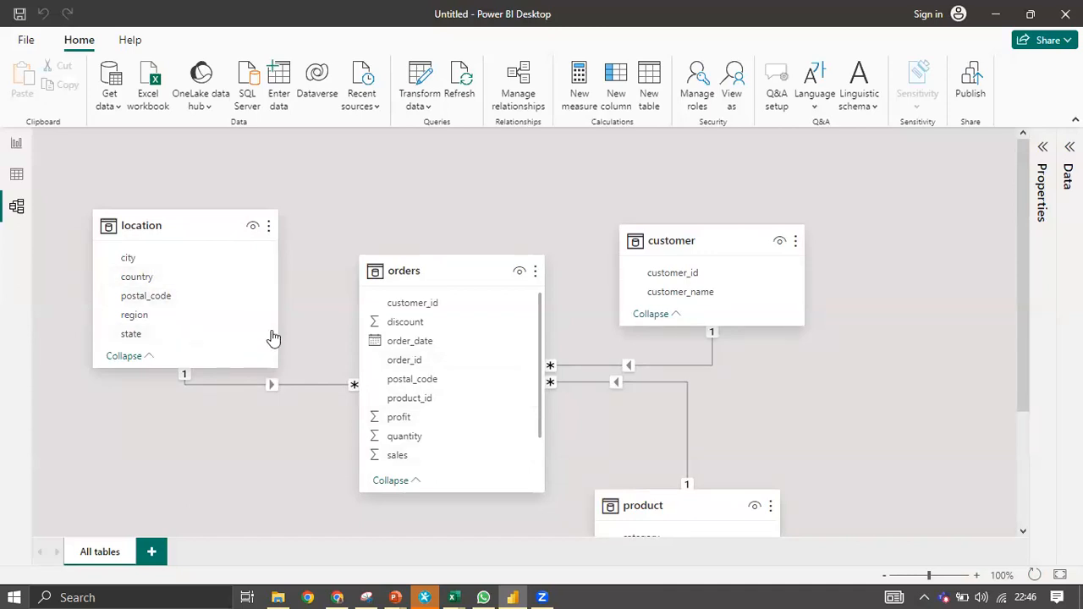
{"action": "scroll", "coordinate": [465, 330], "scroll_direction": "down", "scroll_amount": 1}
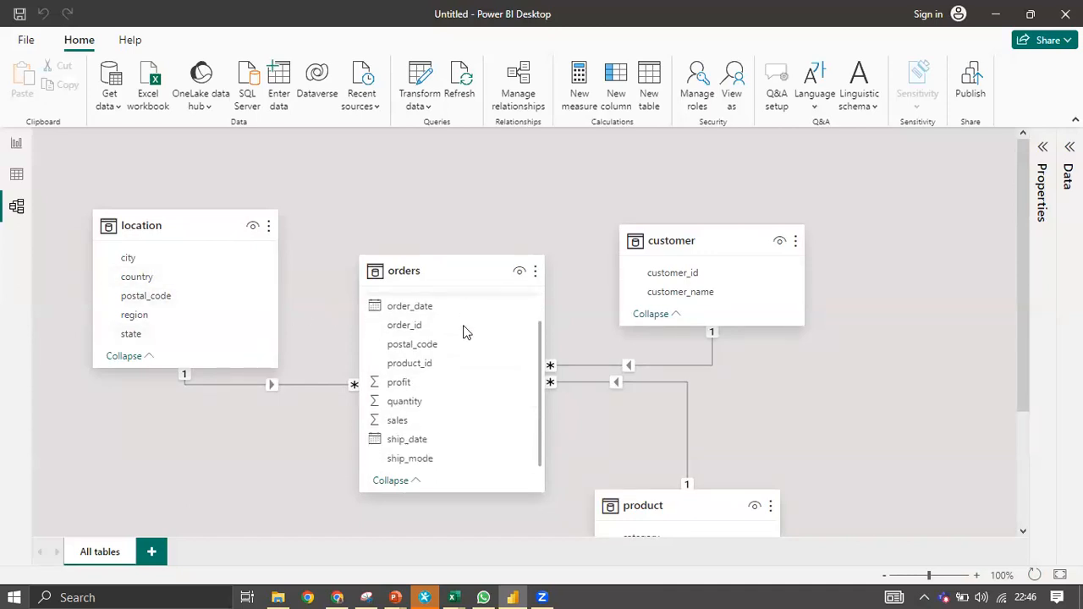
{"action": "scroll", "coordinate": [551, 259], "scroll_direction": "down", "scroll_amount": 4}
{"action": "scroll", "coordinate": [549, 256], "scroll_direction": "up", "scroll_amount": 3}
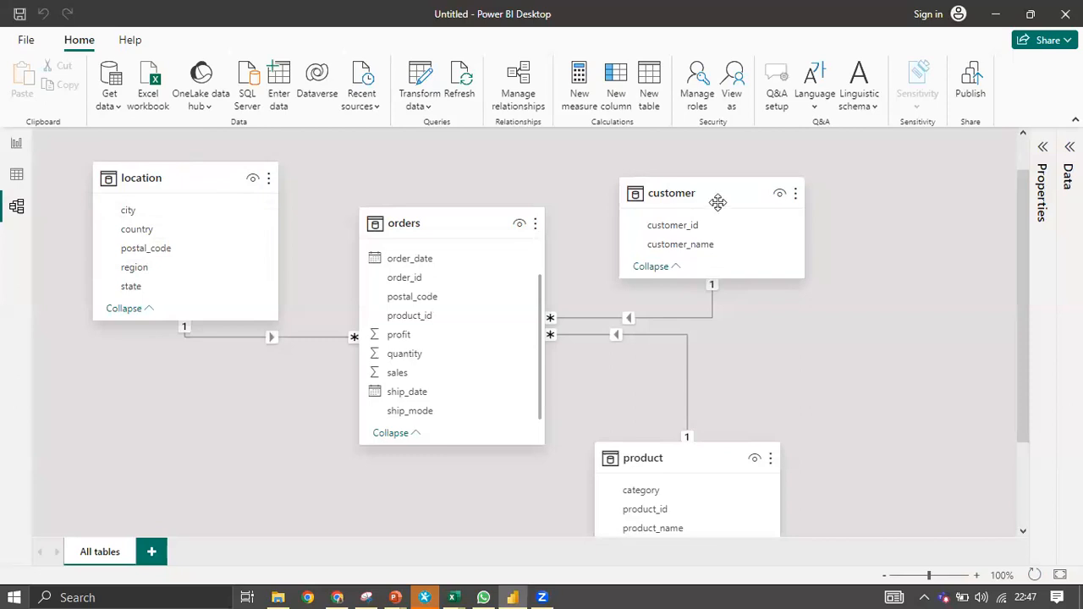
{"action": "mouse_move", "coordinate": [685, 195]}
{"action": "scroll", "coordinate": [393, 269], "scroll_direction": "down", "scroll_amount": 3}
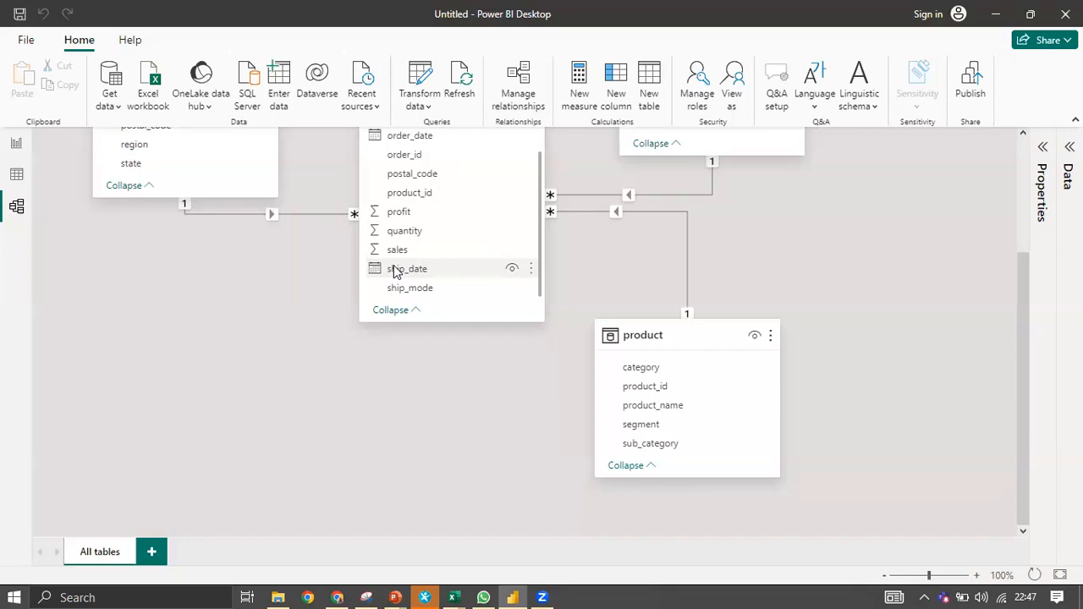
{"action": "scroll", "coordinate": [396, 270], "scroll_direction": "up", "scroll_amount": 1}
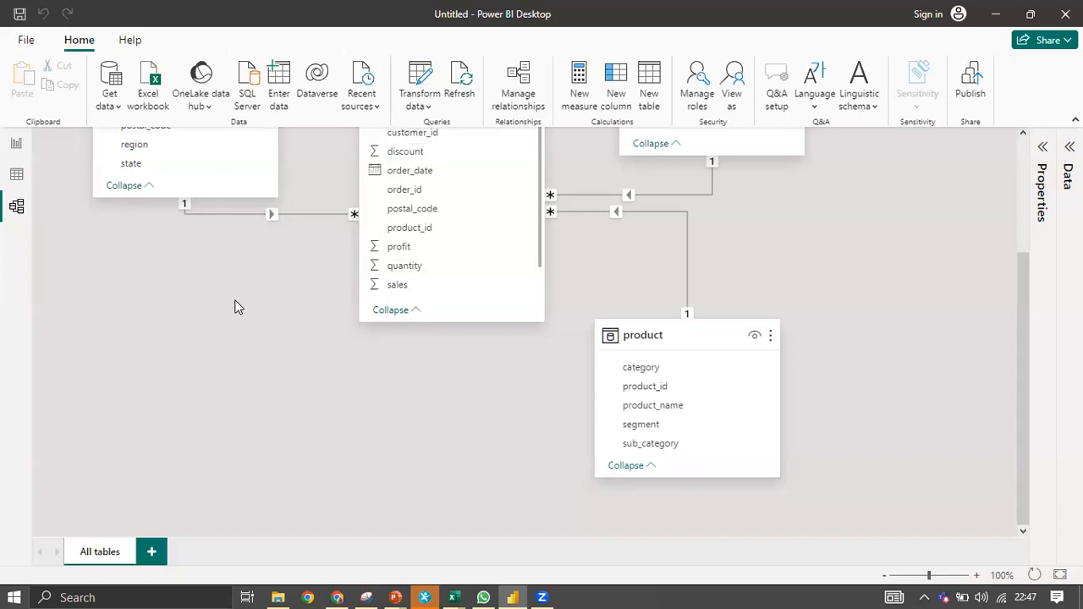
{"action": "scroll", "coordinate": [237, 307], "scroll_direction": "up", "scroll_amount": 2}
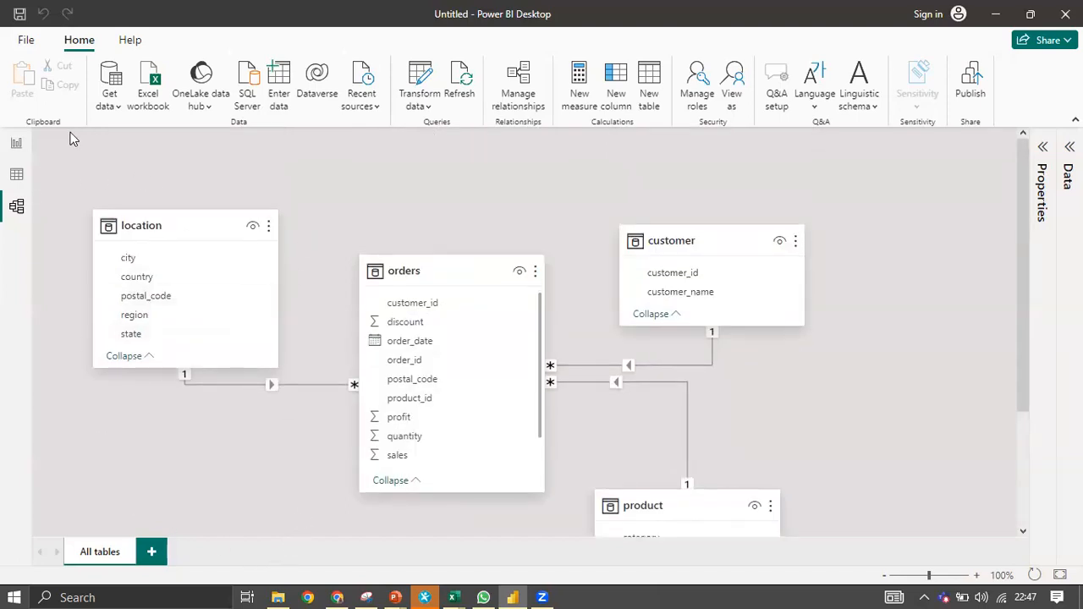
{"action": "left_click", "coordinate": [15, 146]}
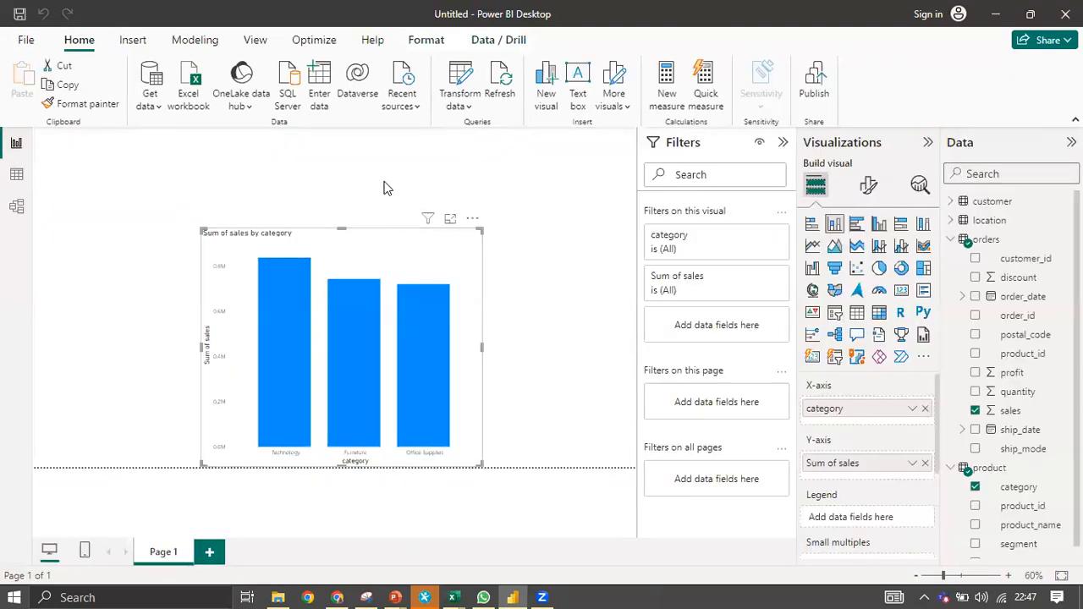